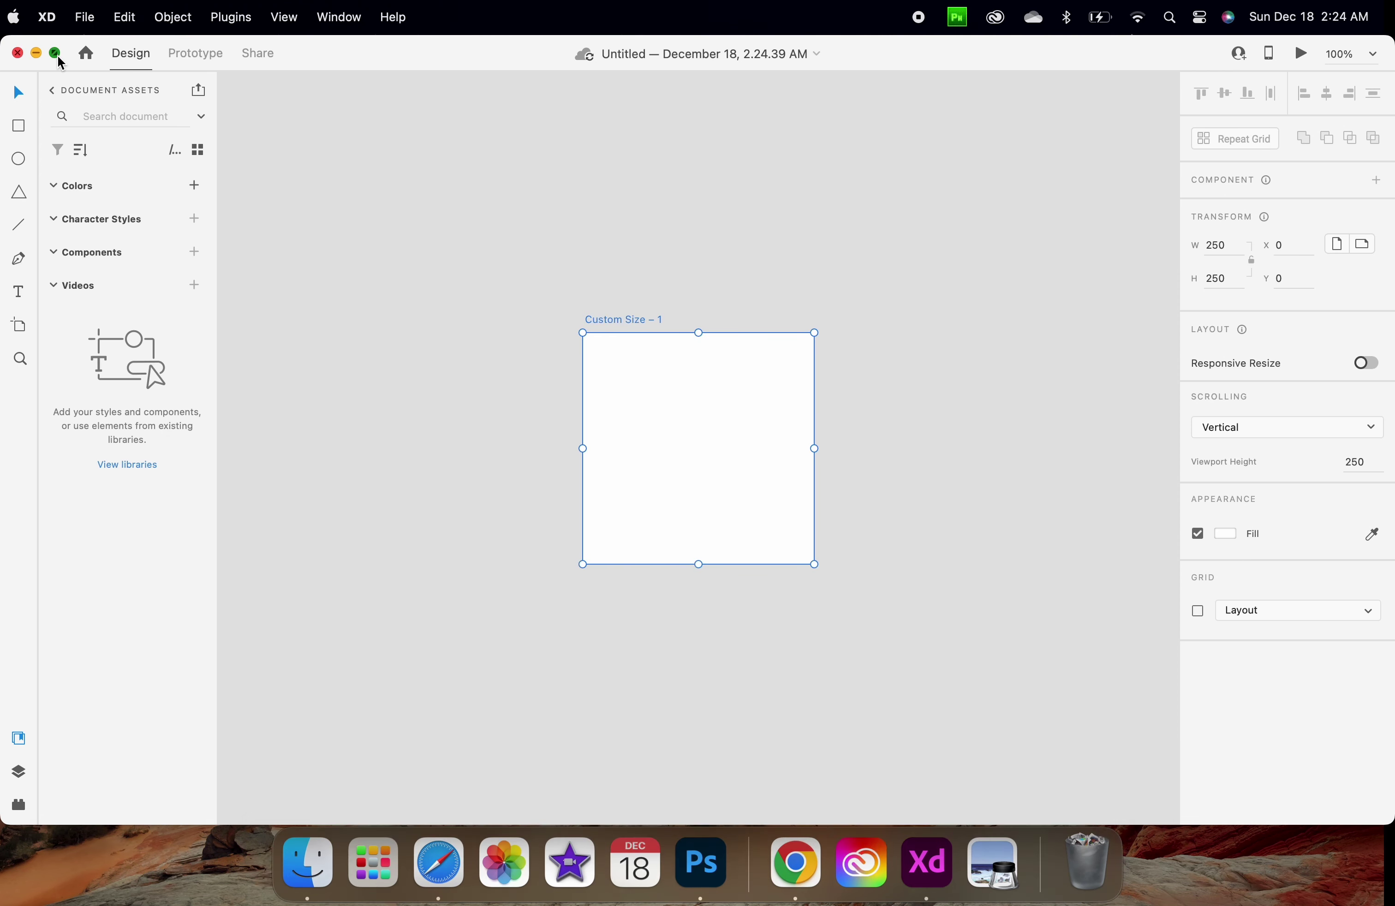
- Switch the window to full screen and hide the document assets for a larger canvas
click(57, 54)
click(17, 821)
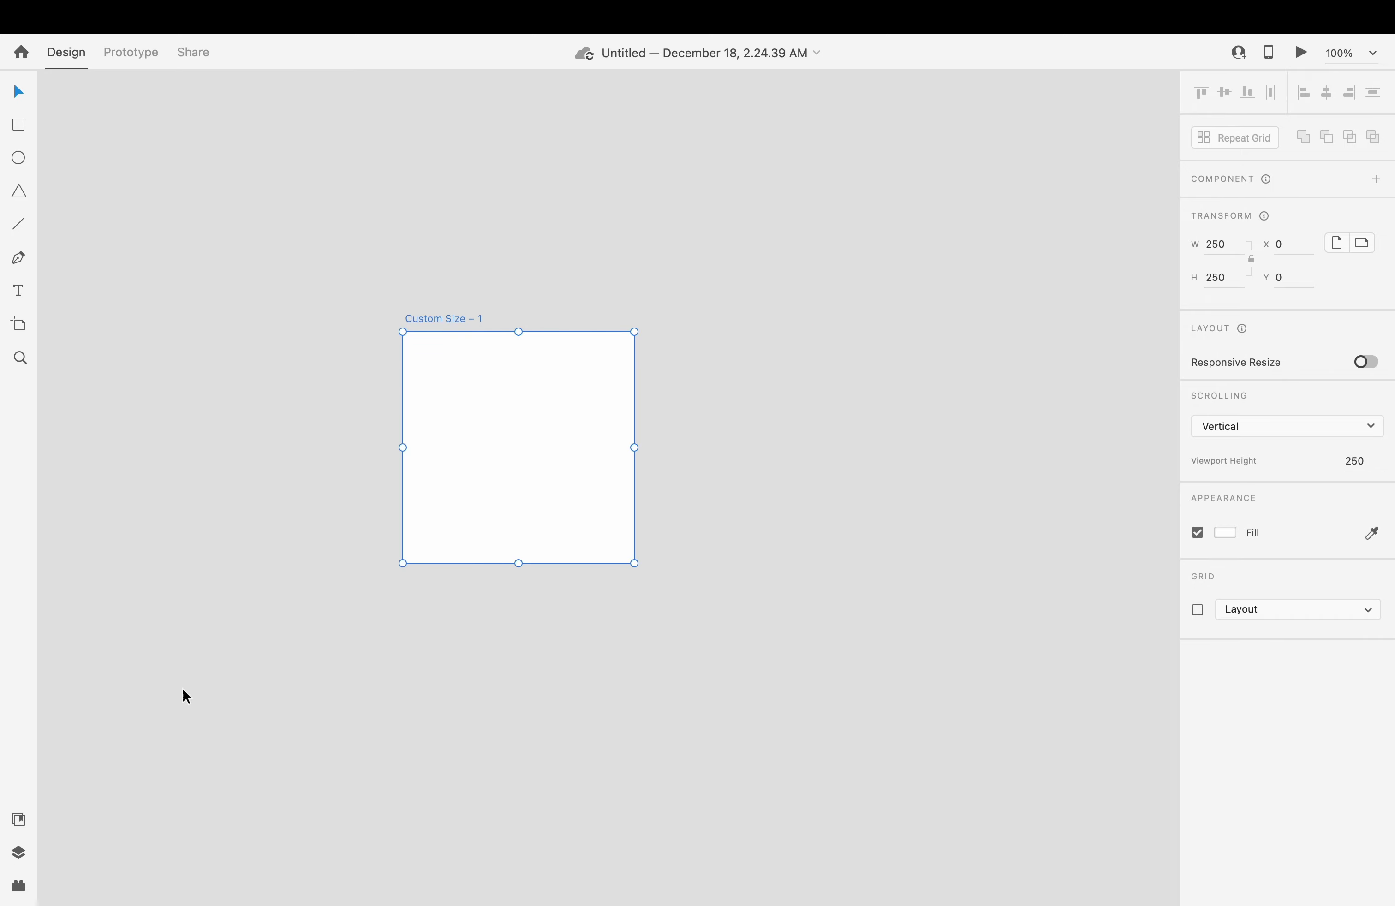
key(super+0)
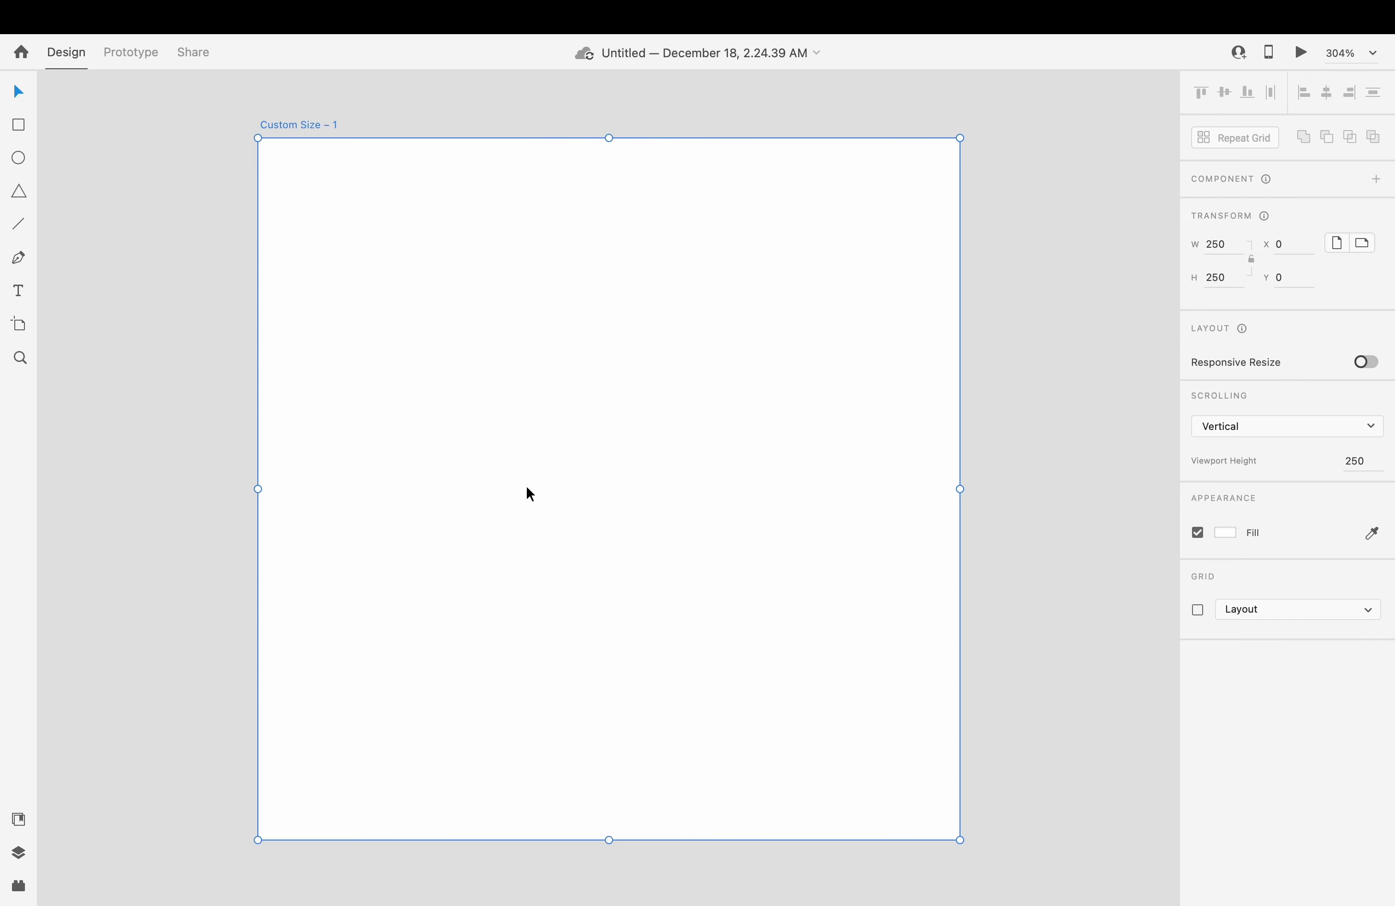
- Fill the artboard with the solid orange-red colour #F06122
click(1051, 540)
click(817, 506)
click(1230, 534)
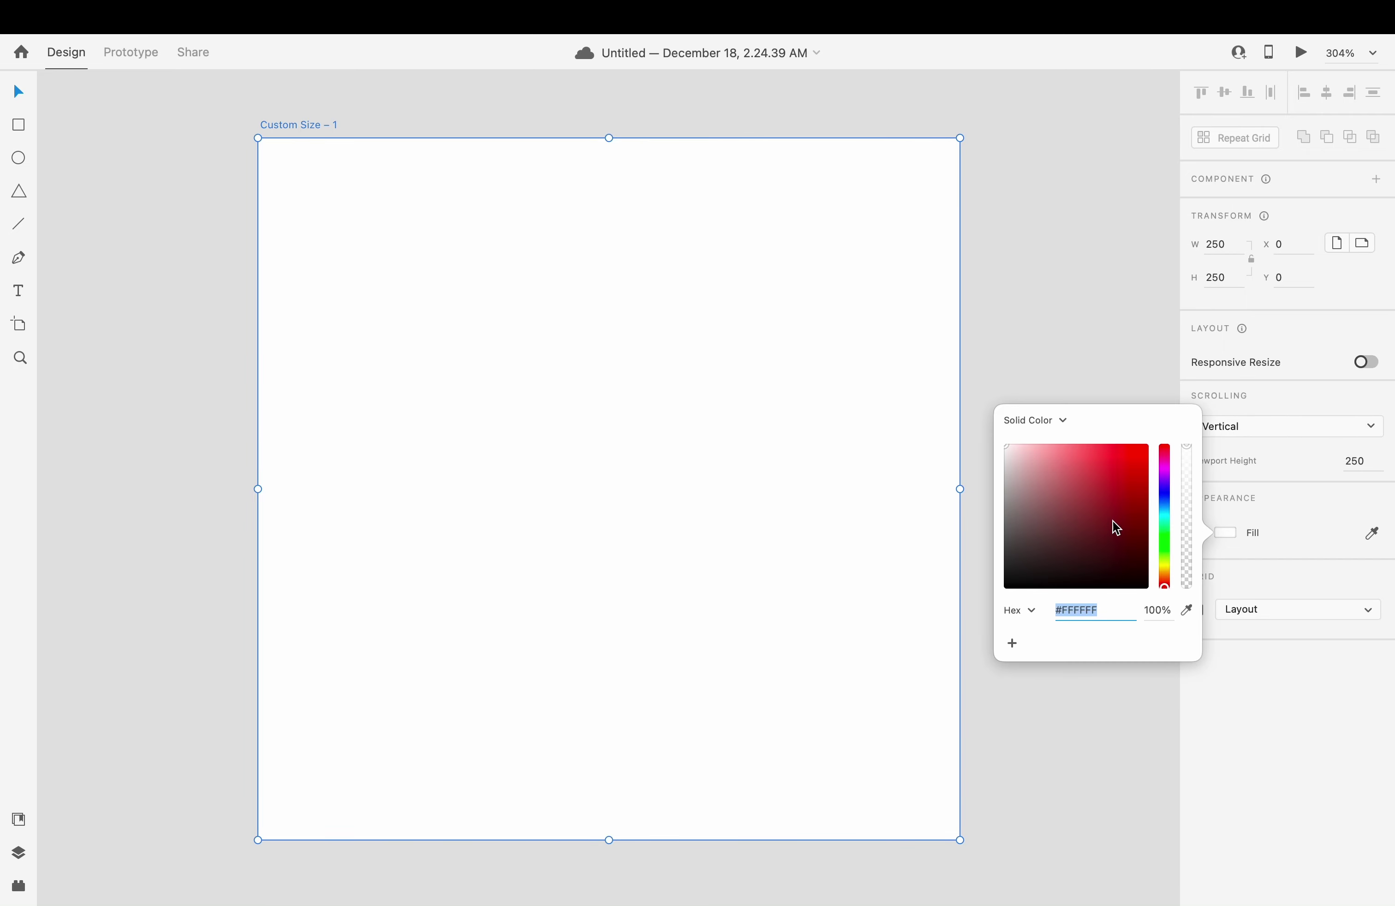
click(1165, 581)
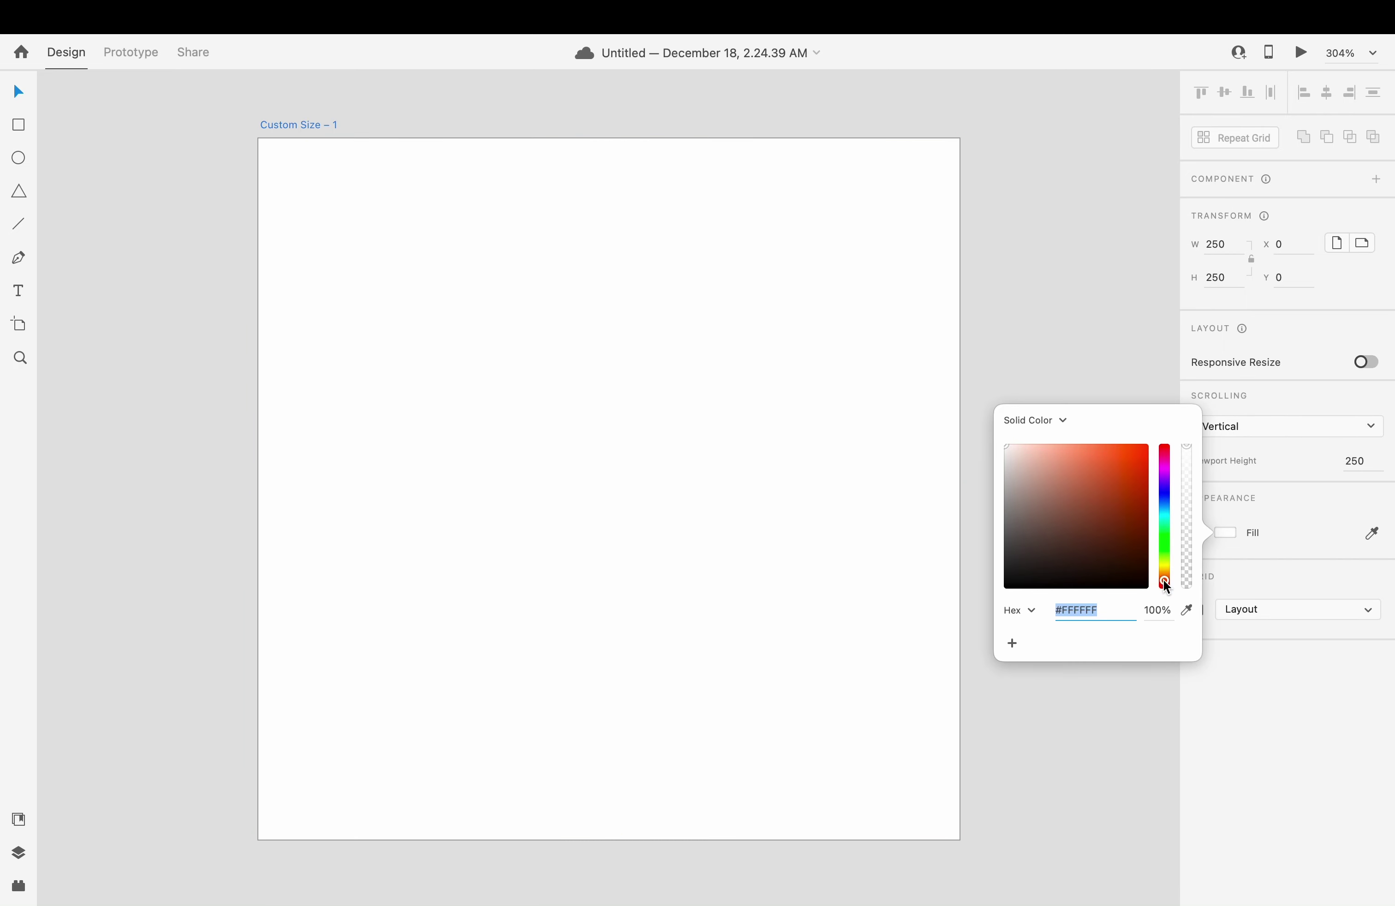
mouse_move(1121, 479)
mouse_down()
mouse_move(1126, 447)
mouse_move(1105, 443)
mouse_move(1127, 452)
mouse_up()
click(1073, 294)
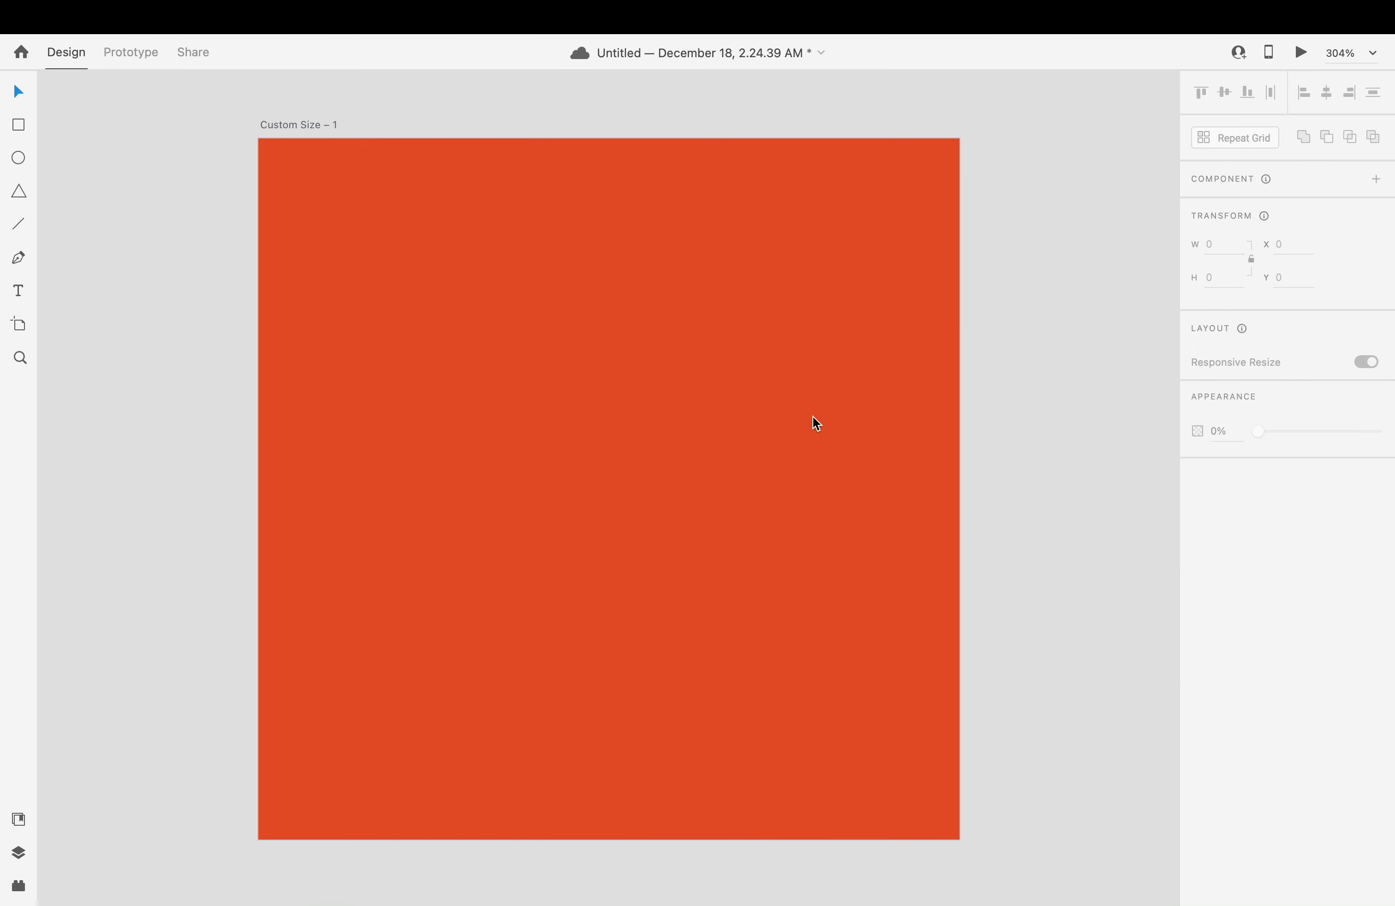
- Rename the artboard as iOS App Icon
key(super+0)
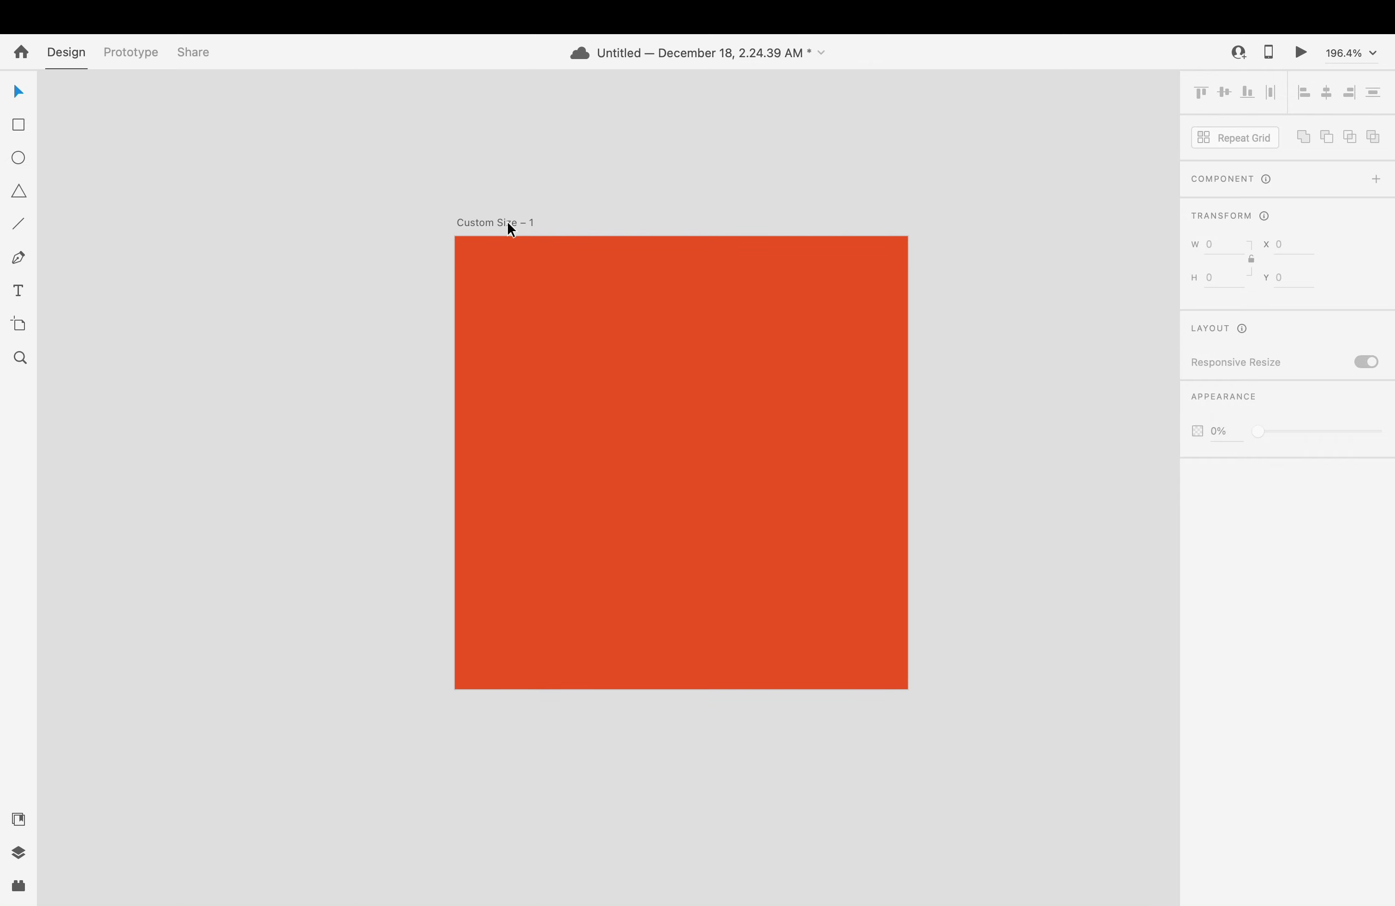
double_click(508, 224)
text(App I)
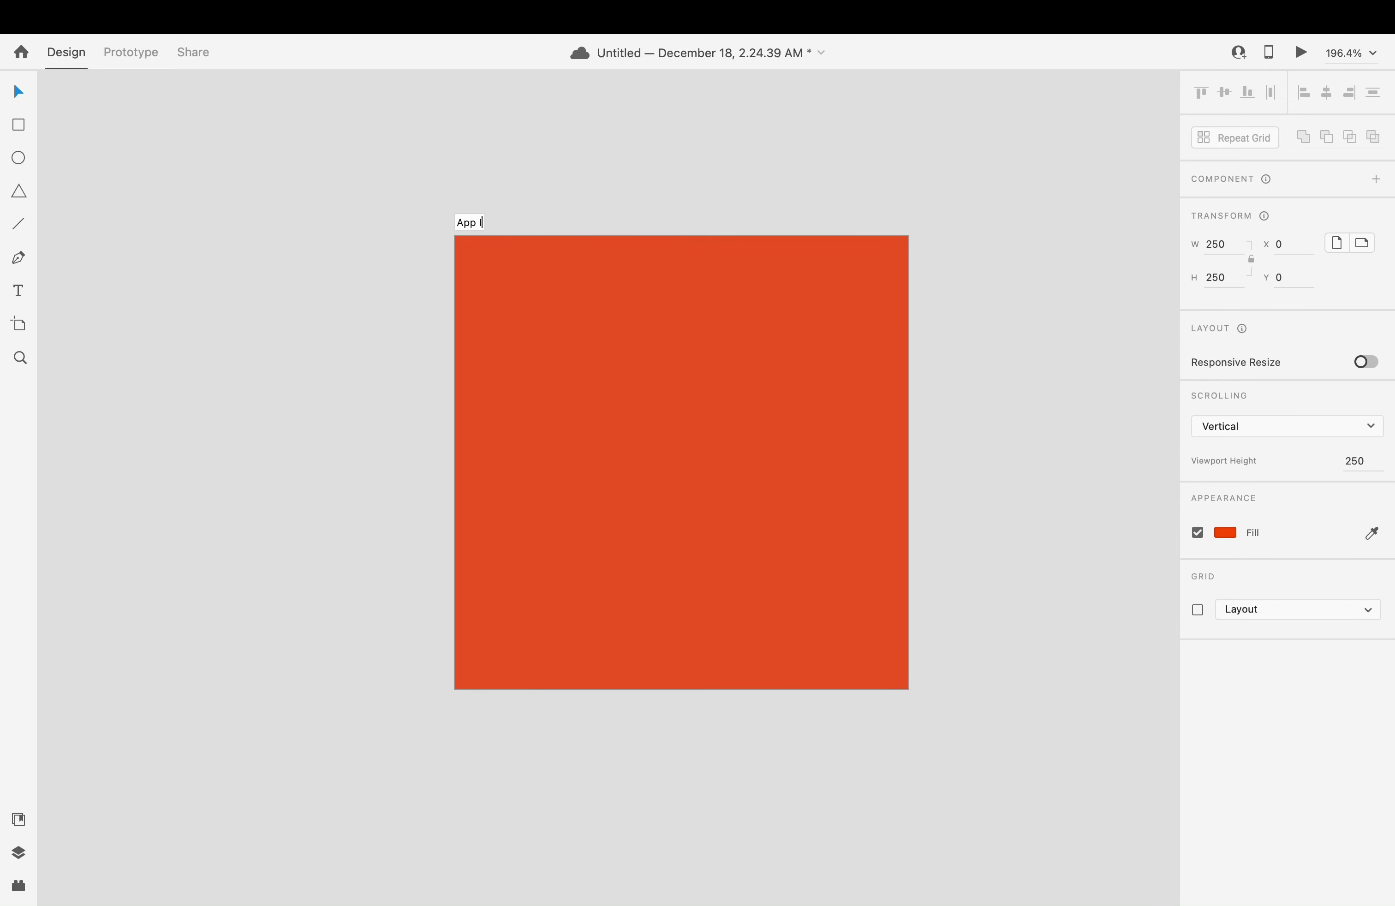
key(super+a)
text(iOS App Icon)
key(Return)
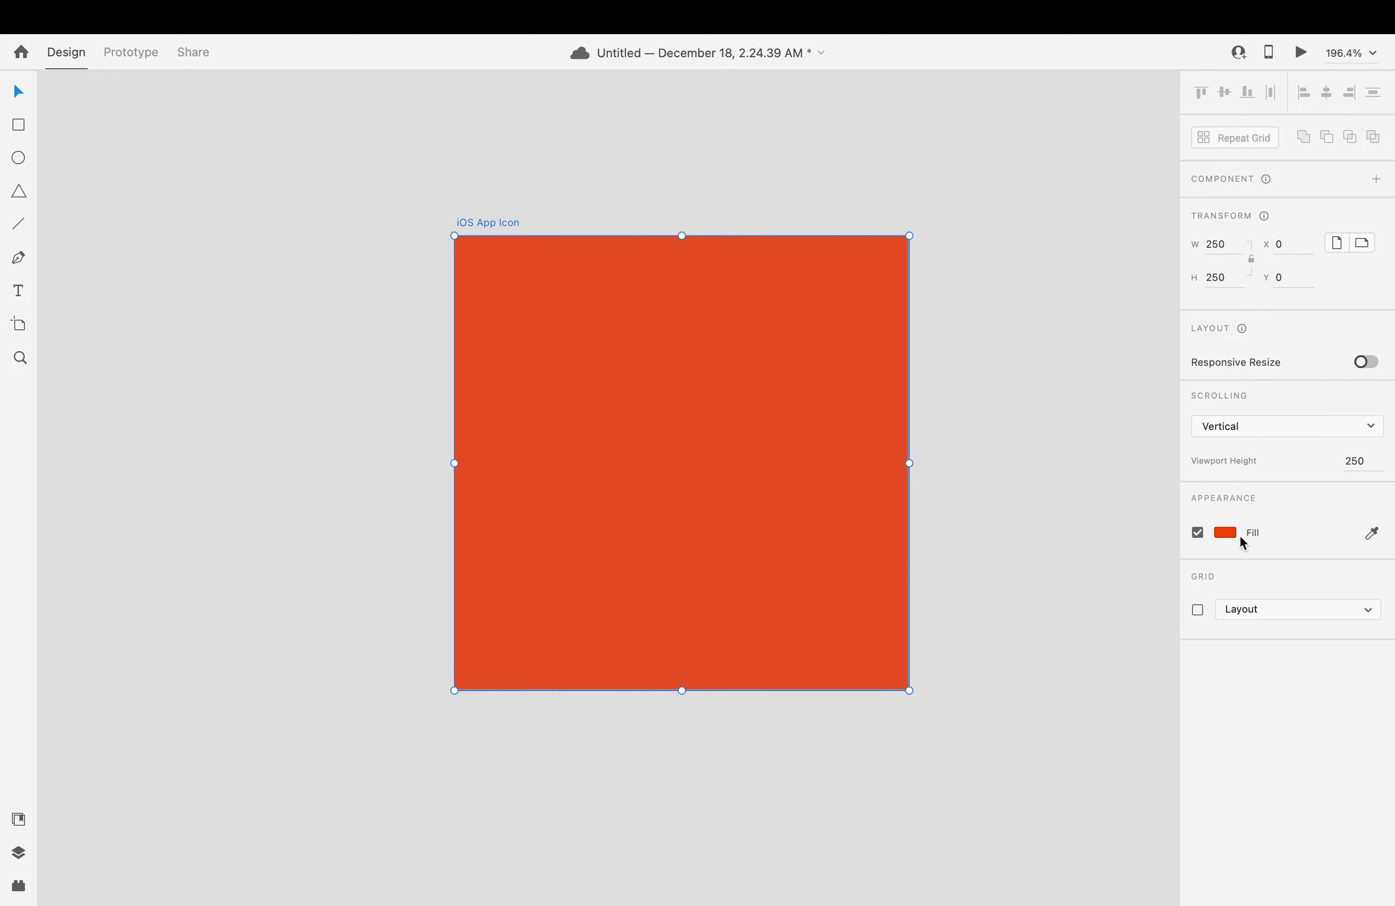
- Shift the artboard's fill to a slightly redder, brighter orange-red
click(1228, 534)
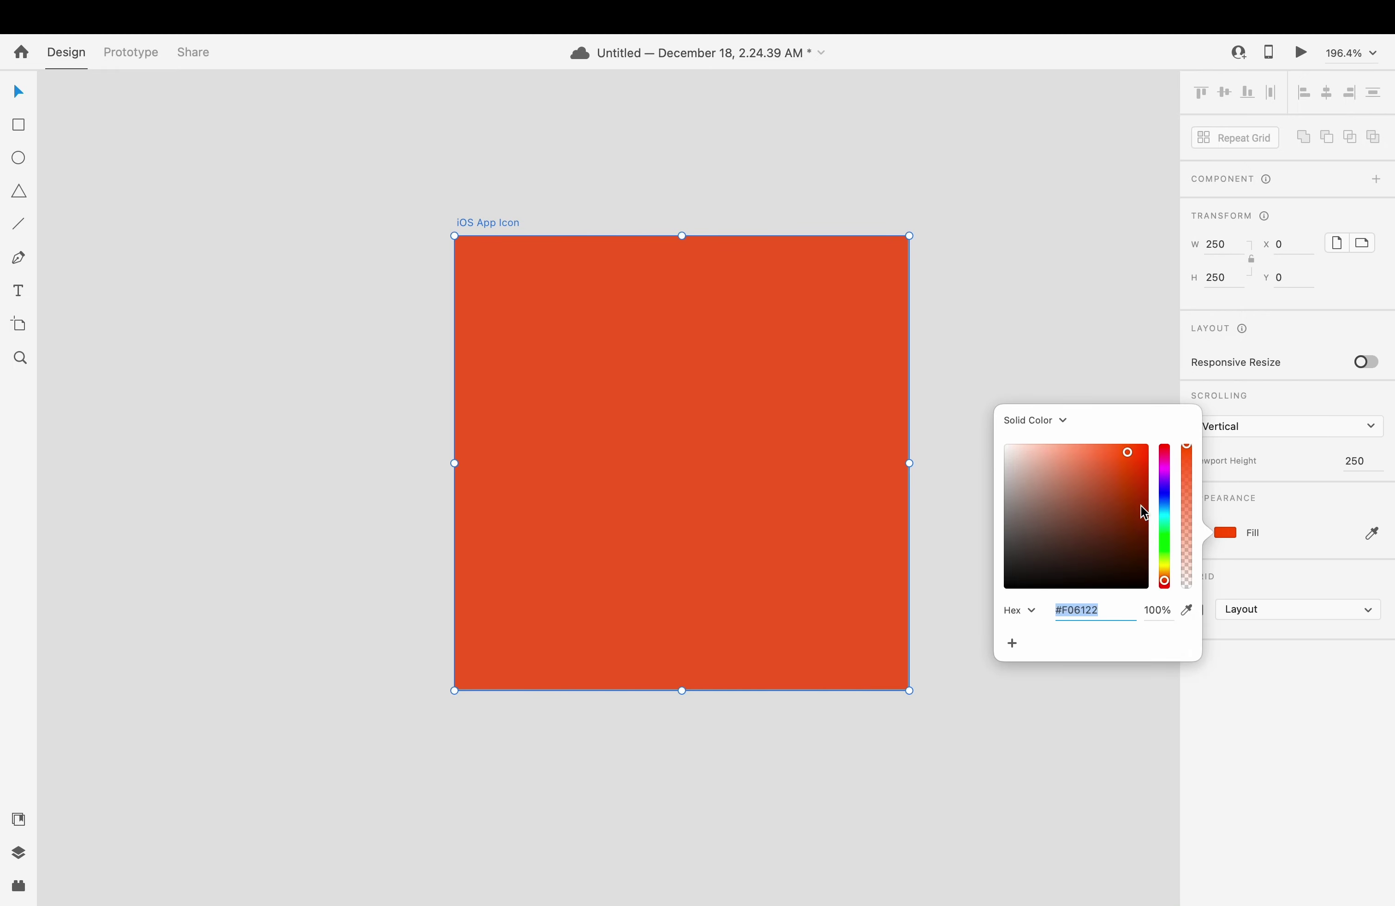
drag(1170, 574, 1168, 585)
drag(1134, 456, 1134, 444)
click(1042, 301)
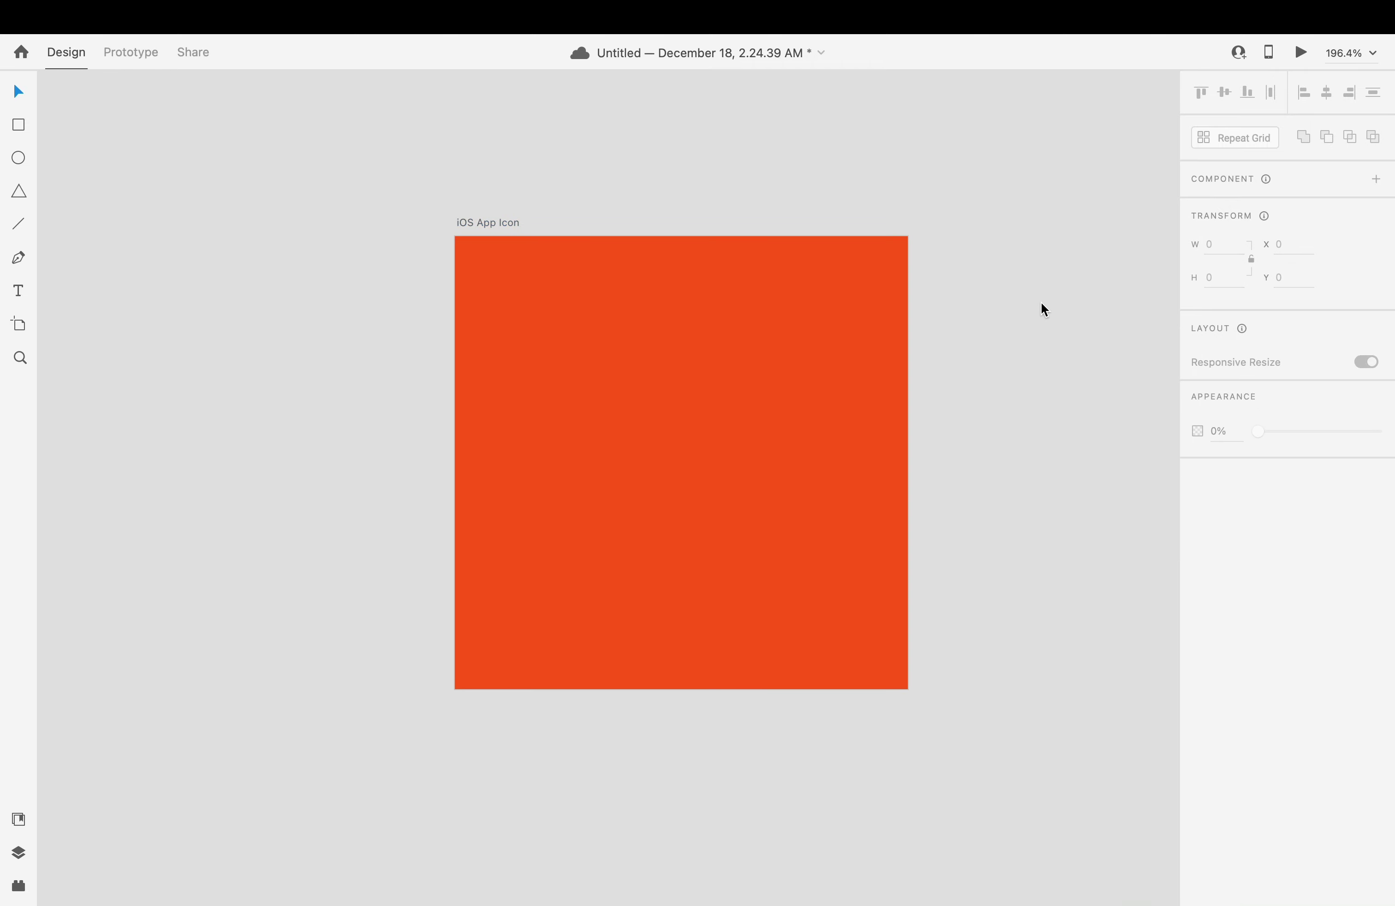
- Draw a white circle about 50 by 50 px beside the artboard and remove its border
click(19, 159)
drag(165, 475, 280, 566)
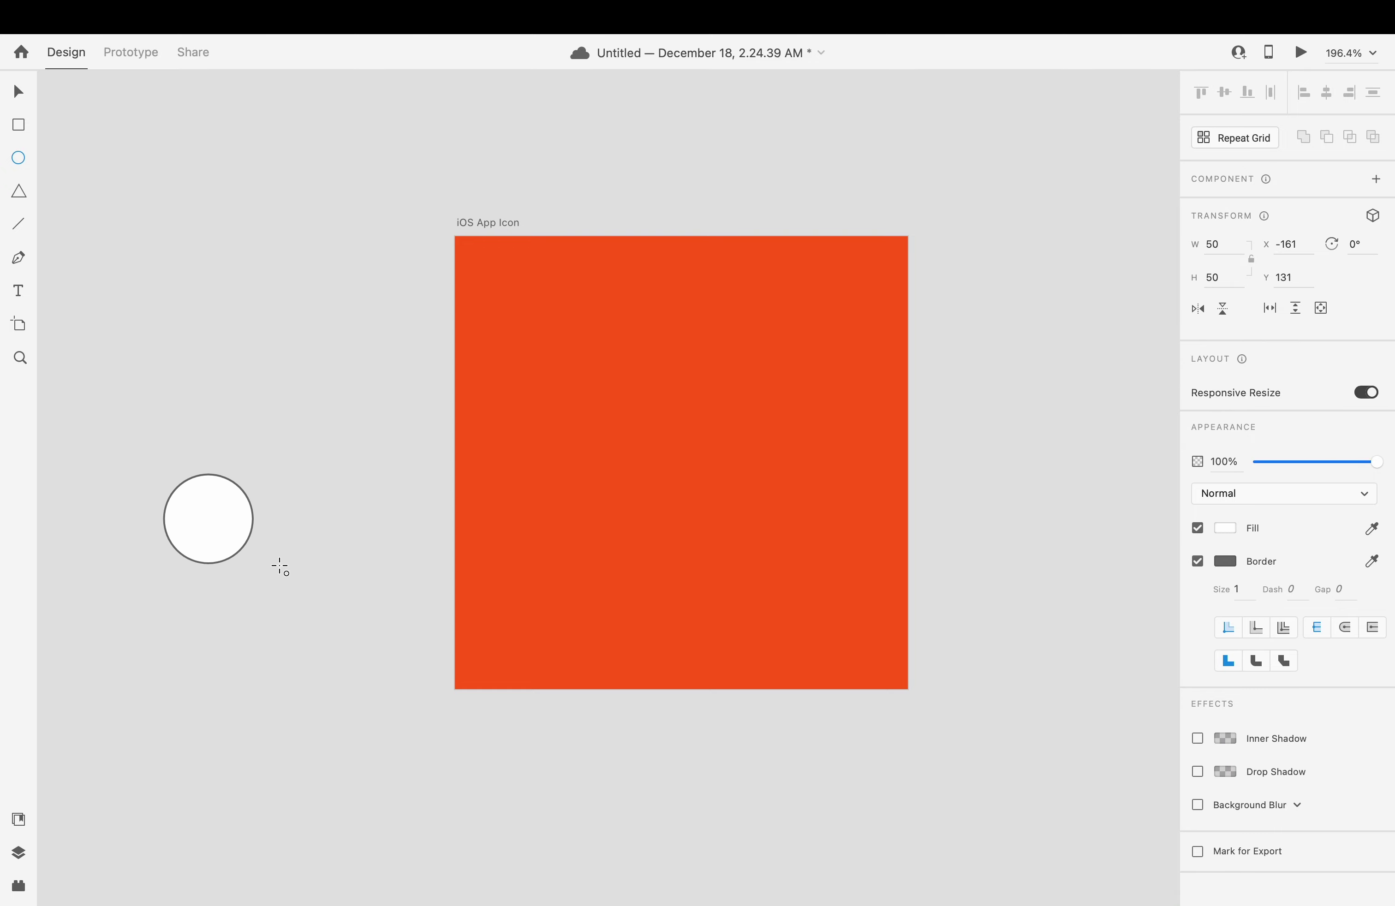
click(1198, 561)
key(v)
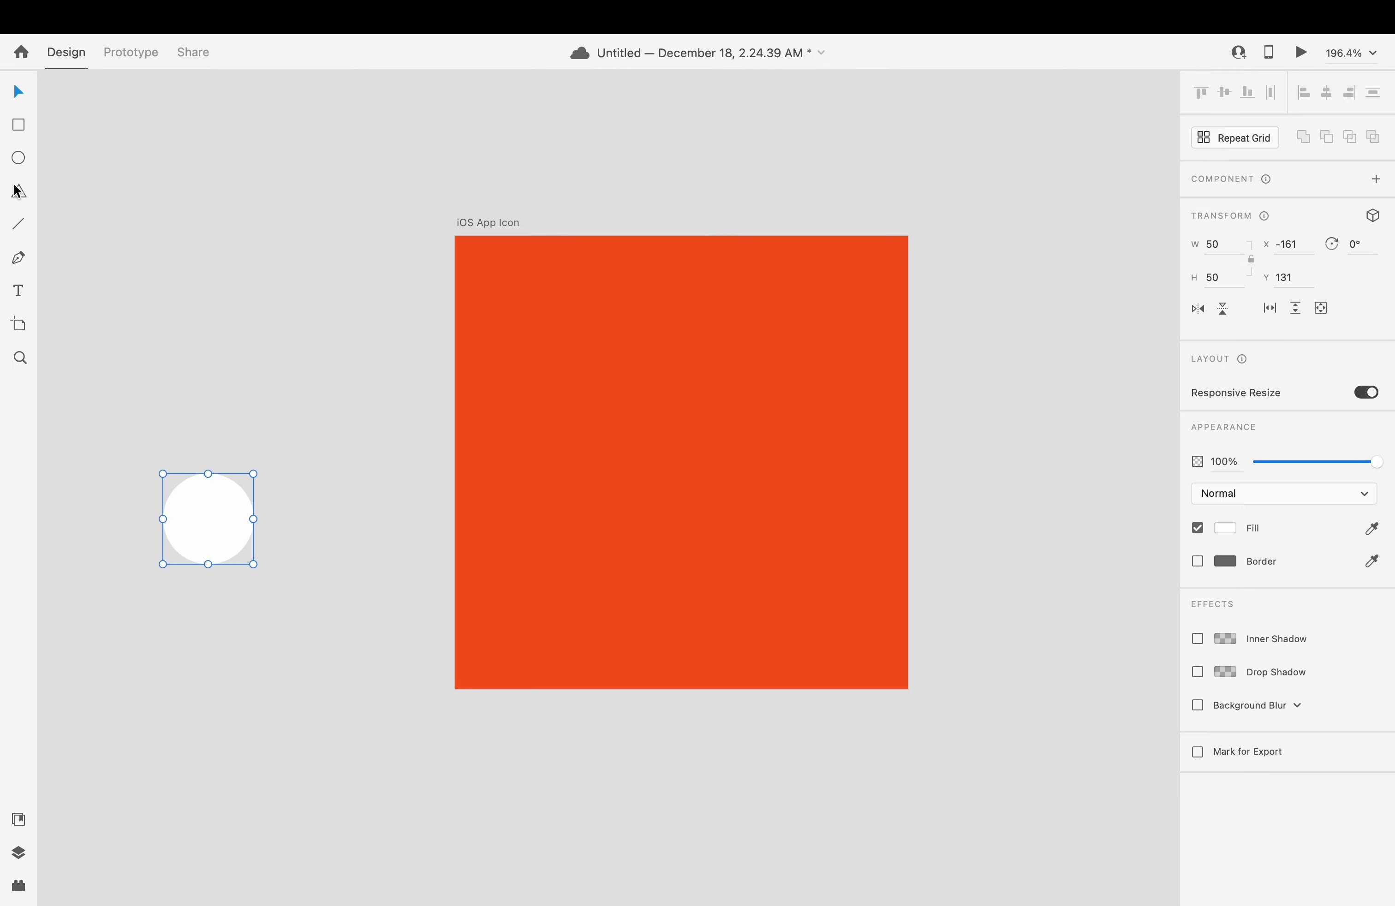
- Draw a narrow upright white rectangle about 15 by 91 px next to the circle and remove its border
click(19, 126)
mouse_move(317, 536)
mouse_down()
mouse_move(298, 364)
mouse_move(288, 370)
mouse_up()
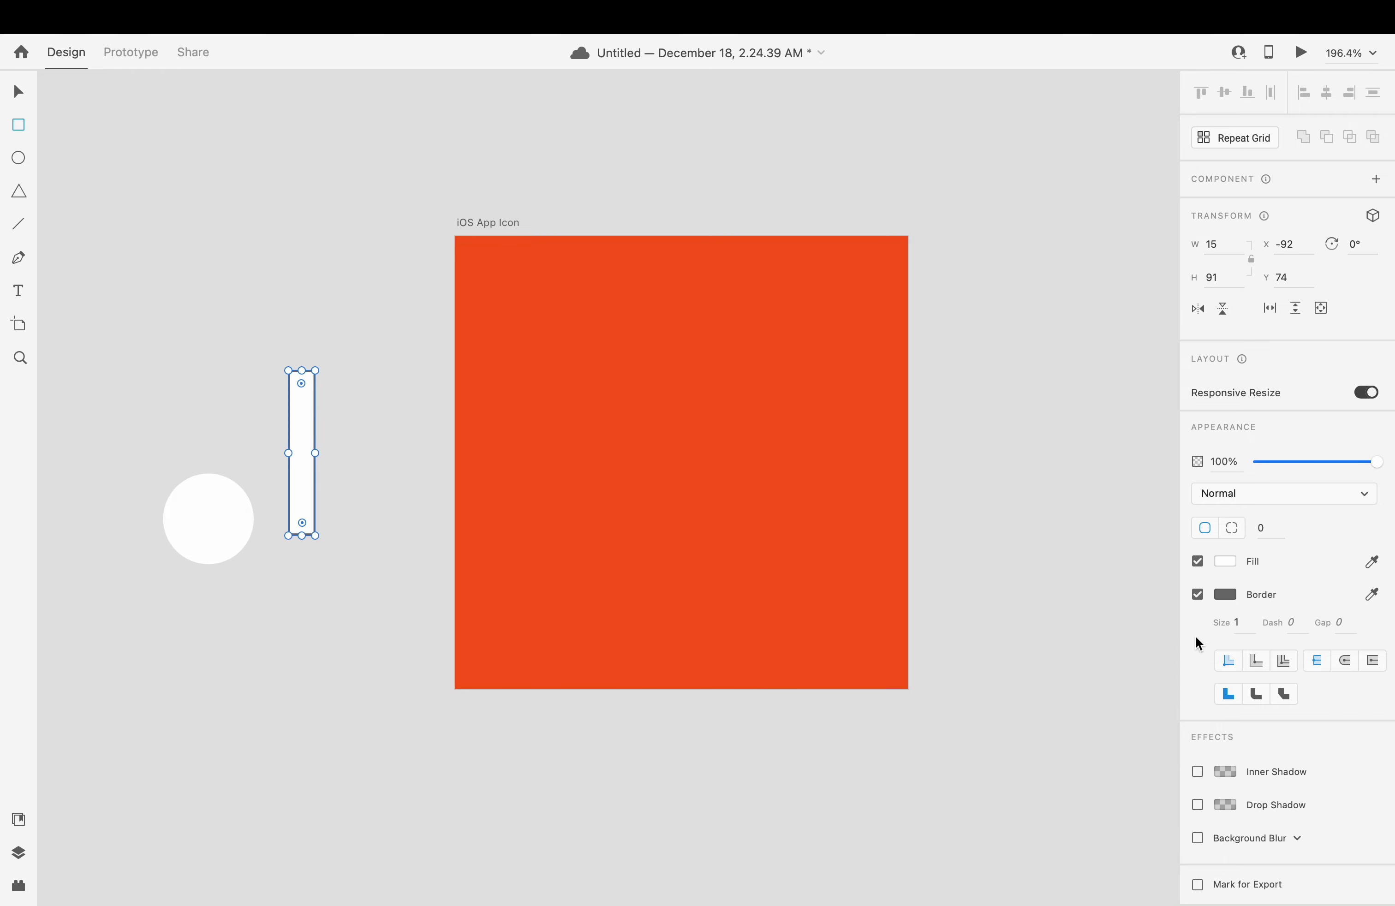
click(1198, 594)
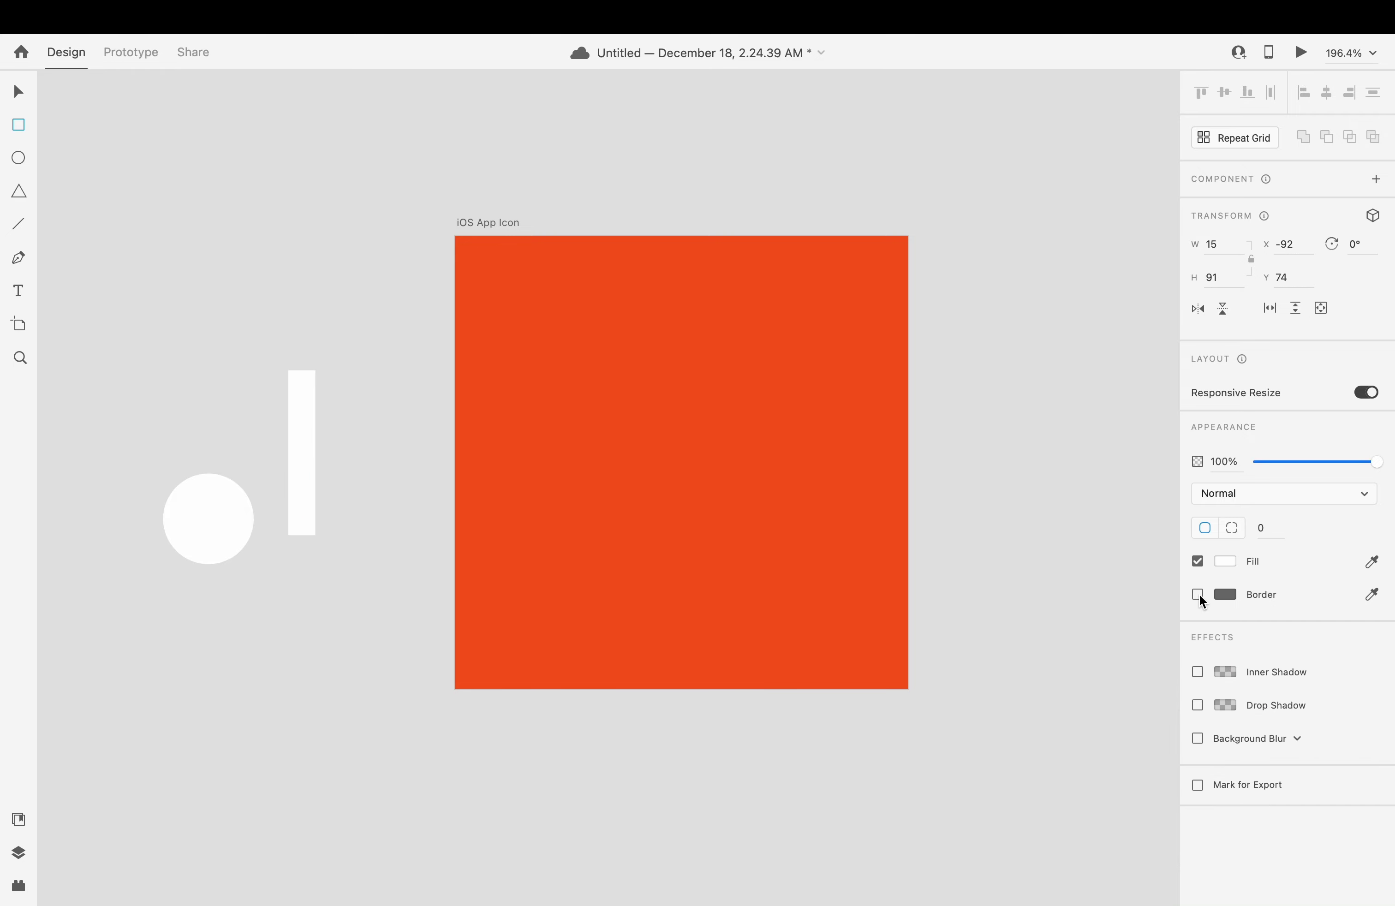
double_click(315, 469)
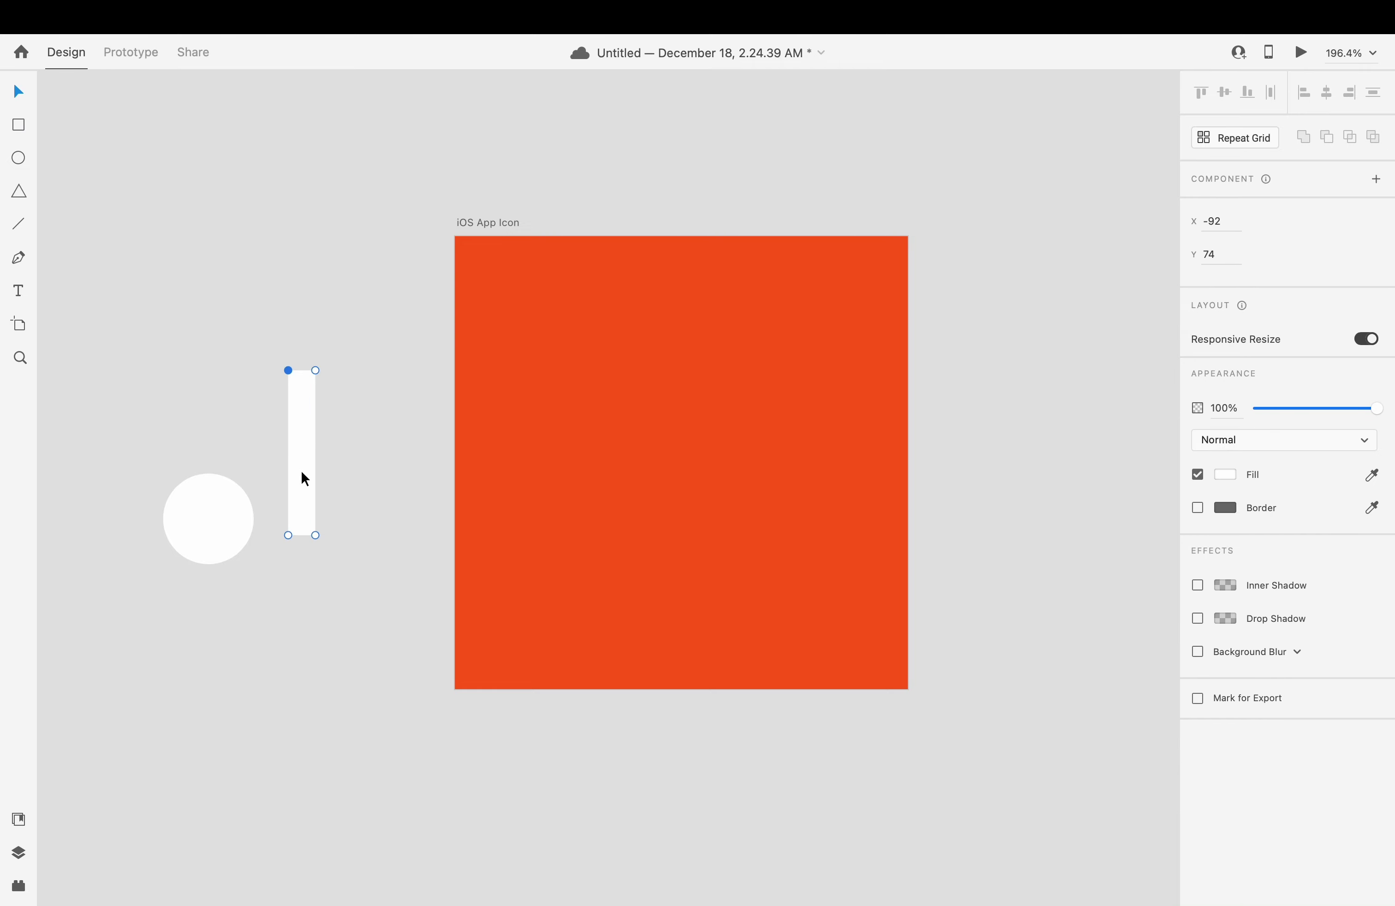
click(300, 475)
drag(292, 374, 246, 364)
key(super+z)
click(339, 433)
- Move the narrow rectangle onto the circle's right edge as the stem of a music note
click(302, 434)
drag(303, 436, 244, 427)
click(289, 489)
- Duplicate the circle and stem to the right and raise the copy to X -84, Y 45
click(195, 532)
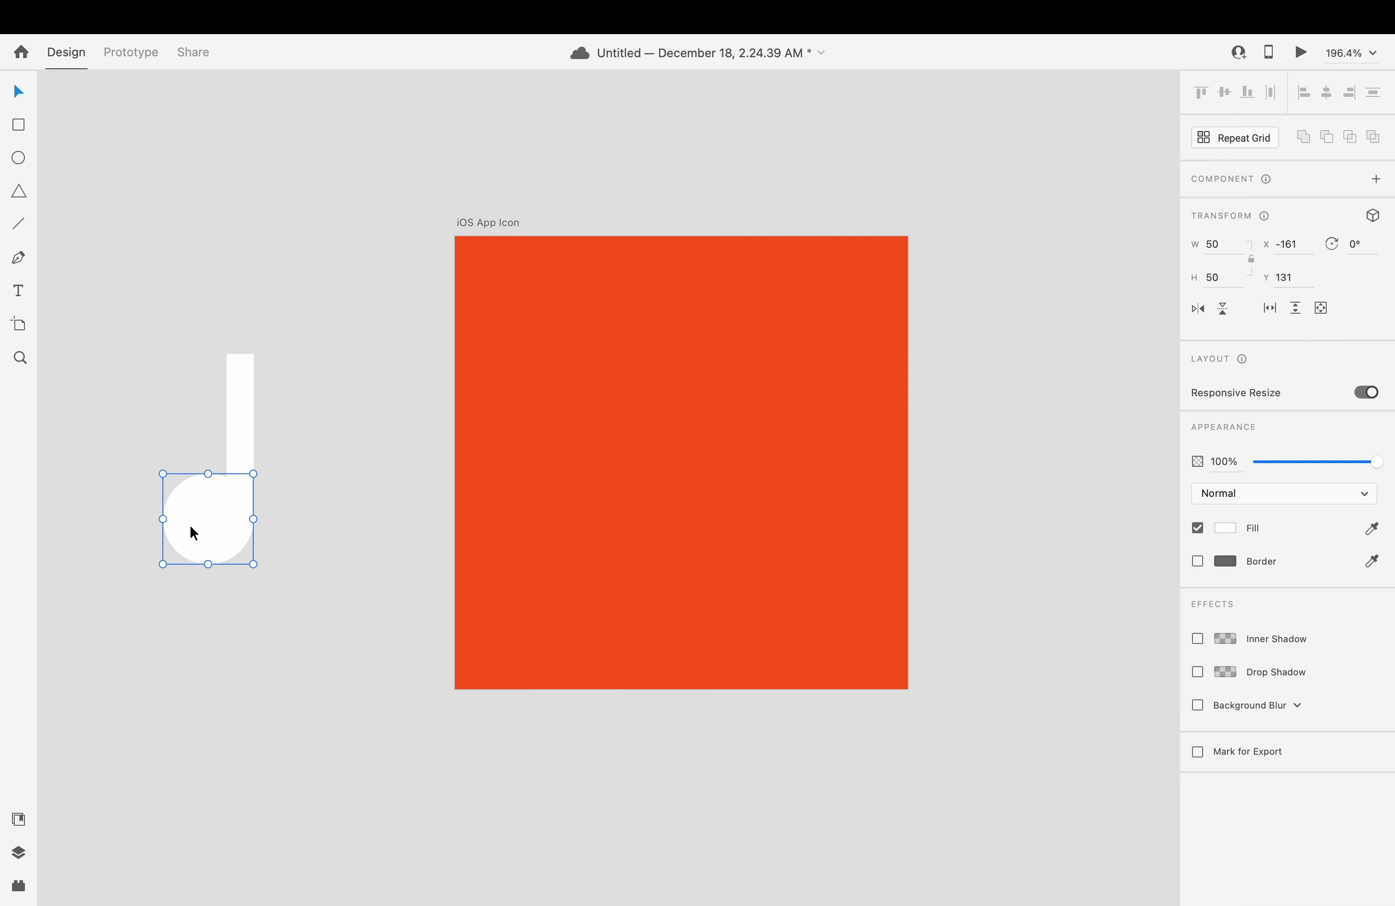
shift+click(240, 437)
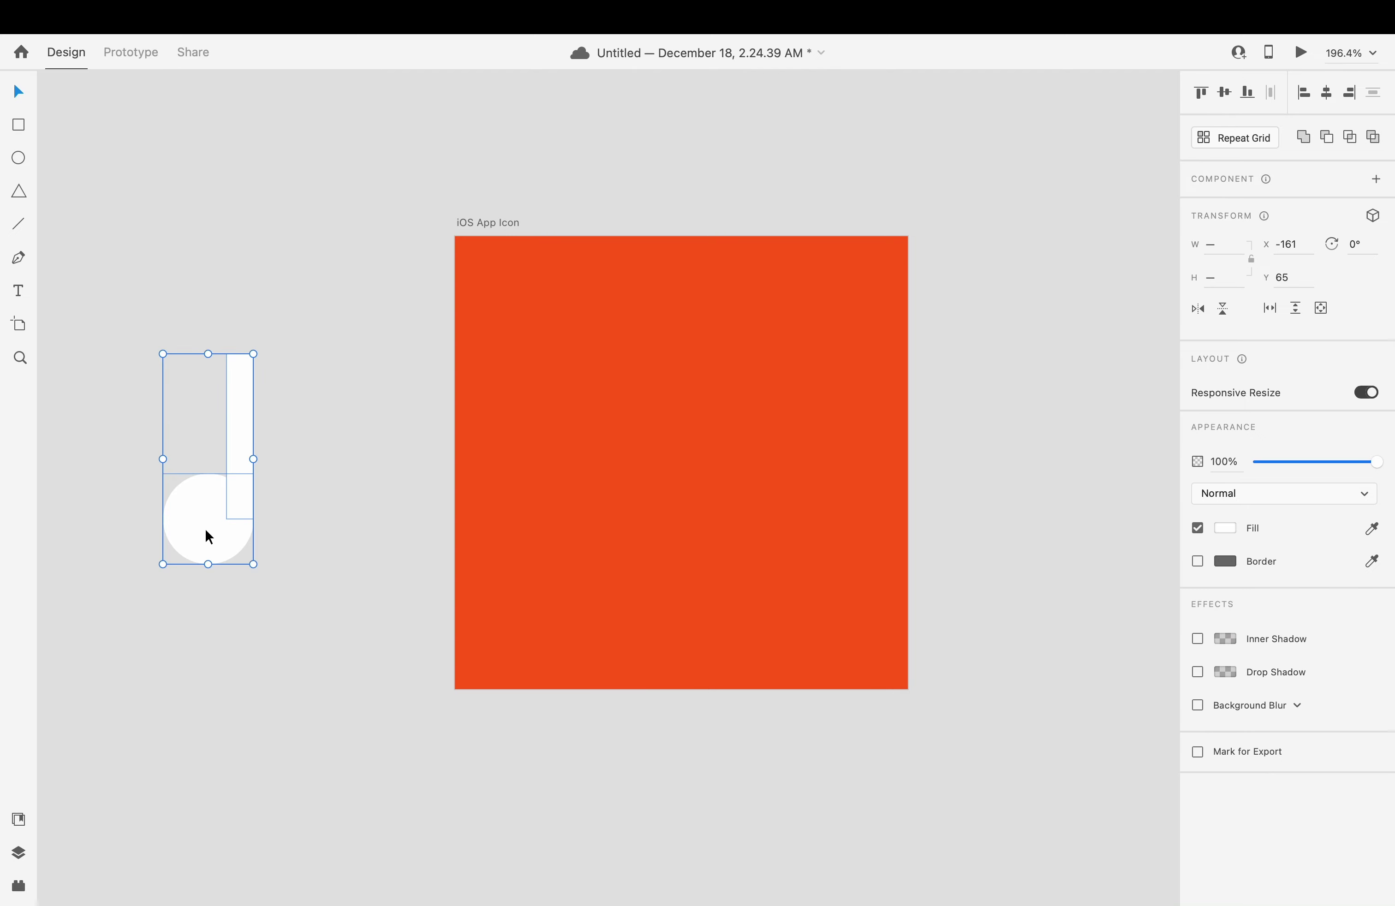
alt+drag(209, 537, 344, 536)
key(shift+Up)
key(shift+Up)
key(shift+Up)
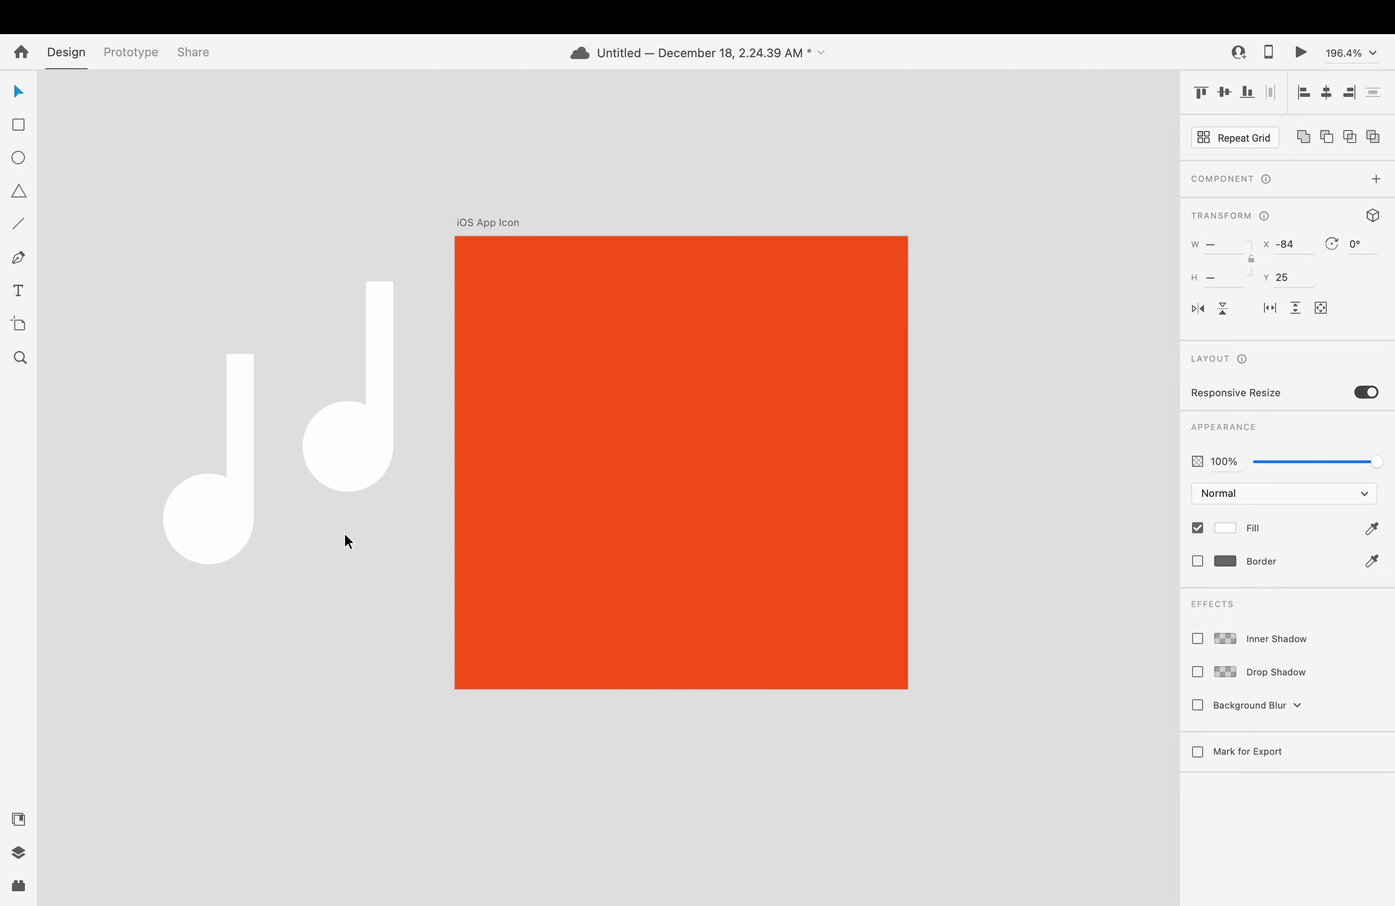
key(shift+Down)
key(shift+Down)
key(shift+Up)
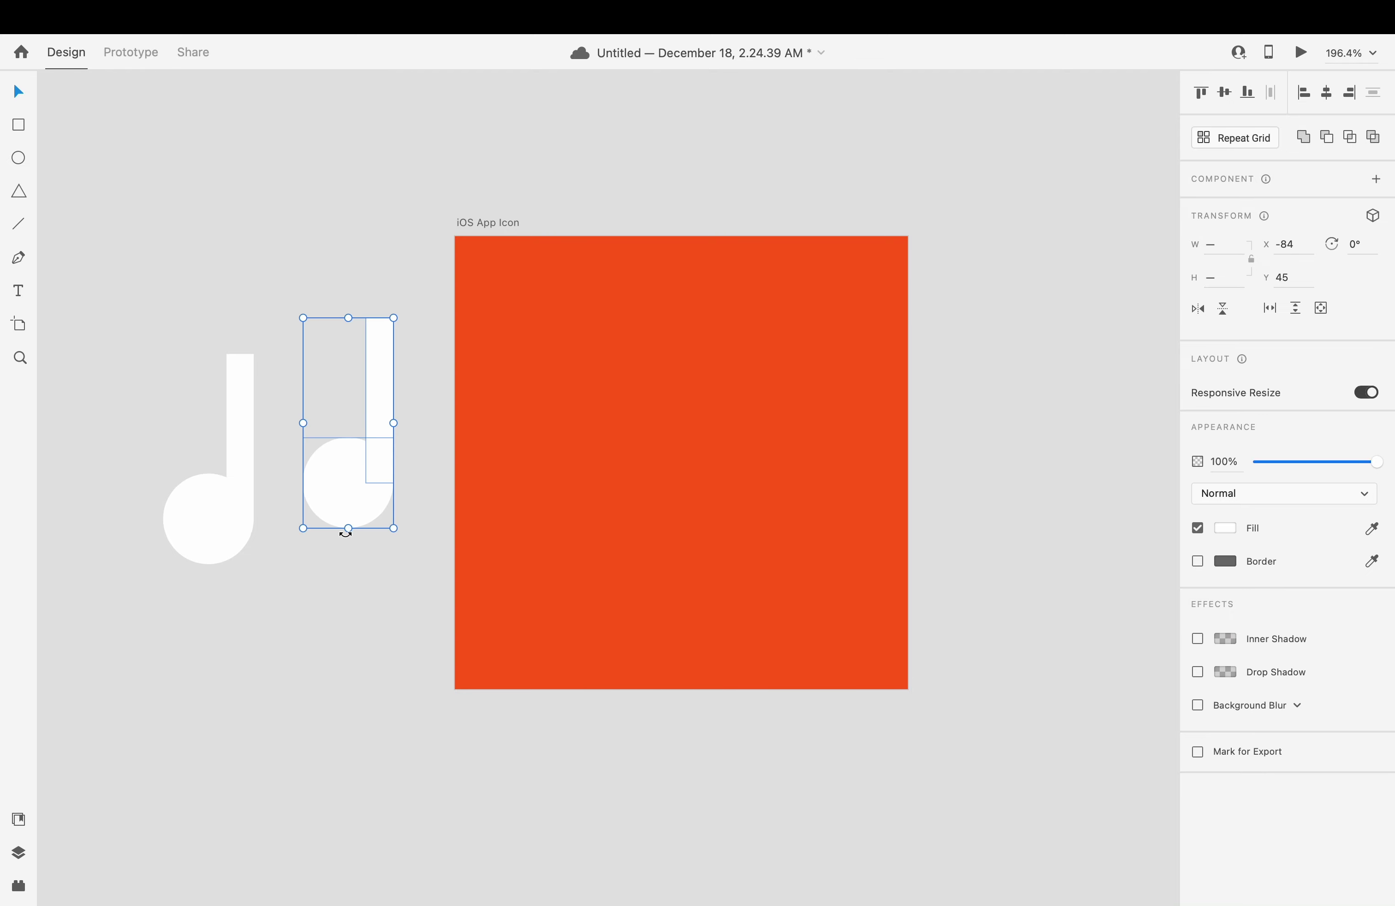
click(187, 252)
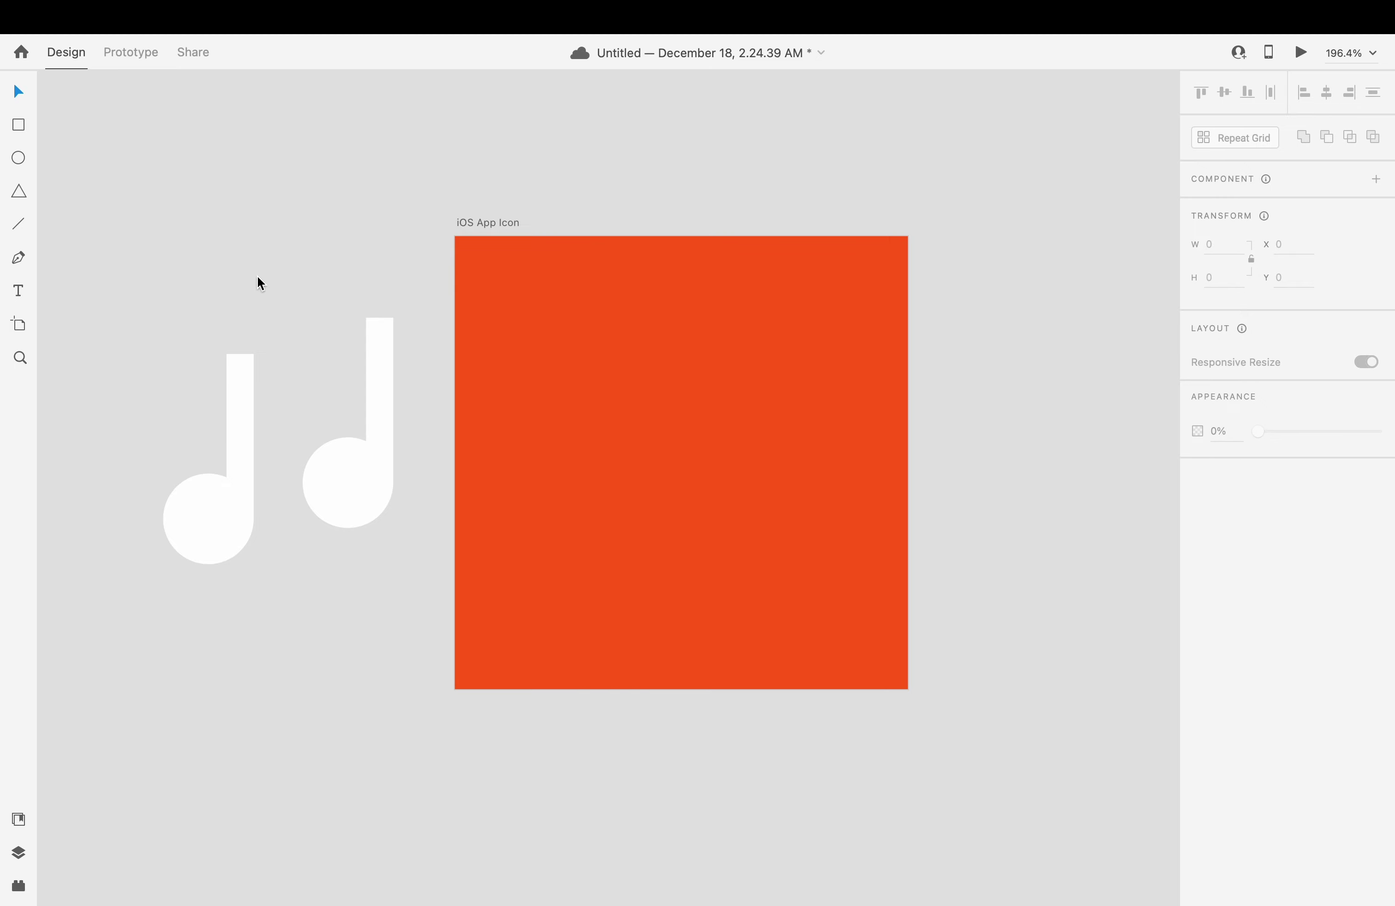
- Slant the top of the second note's stem by lowering its upper-left corner point 10 px
click(370, 320)
double_click(369, 320)
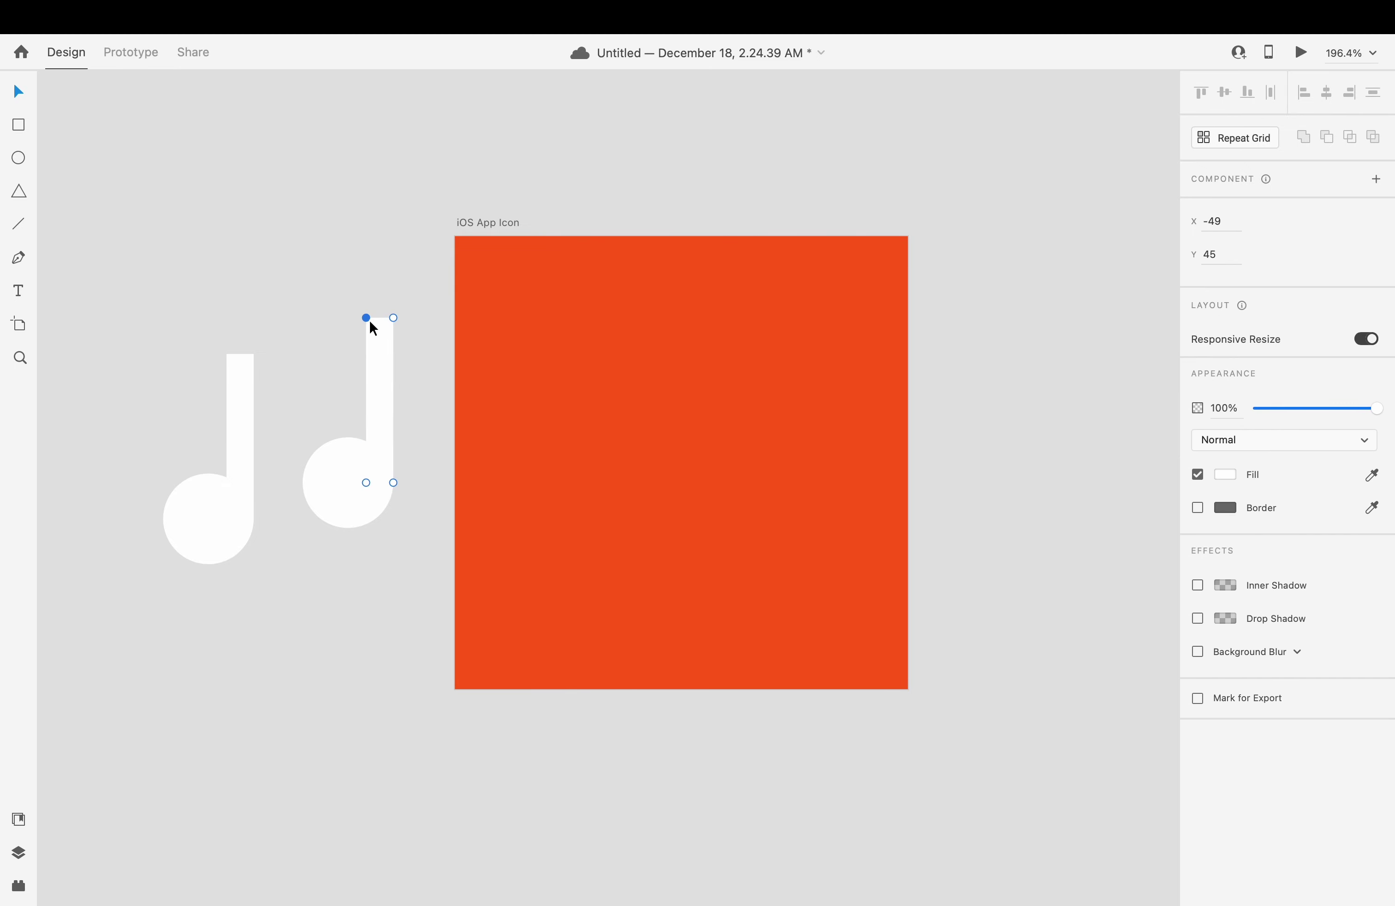
key(shift+Down)
click(347, 246)
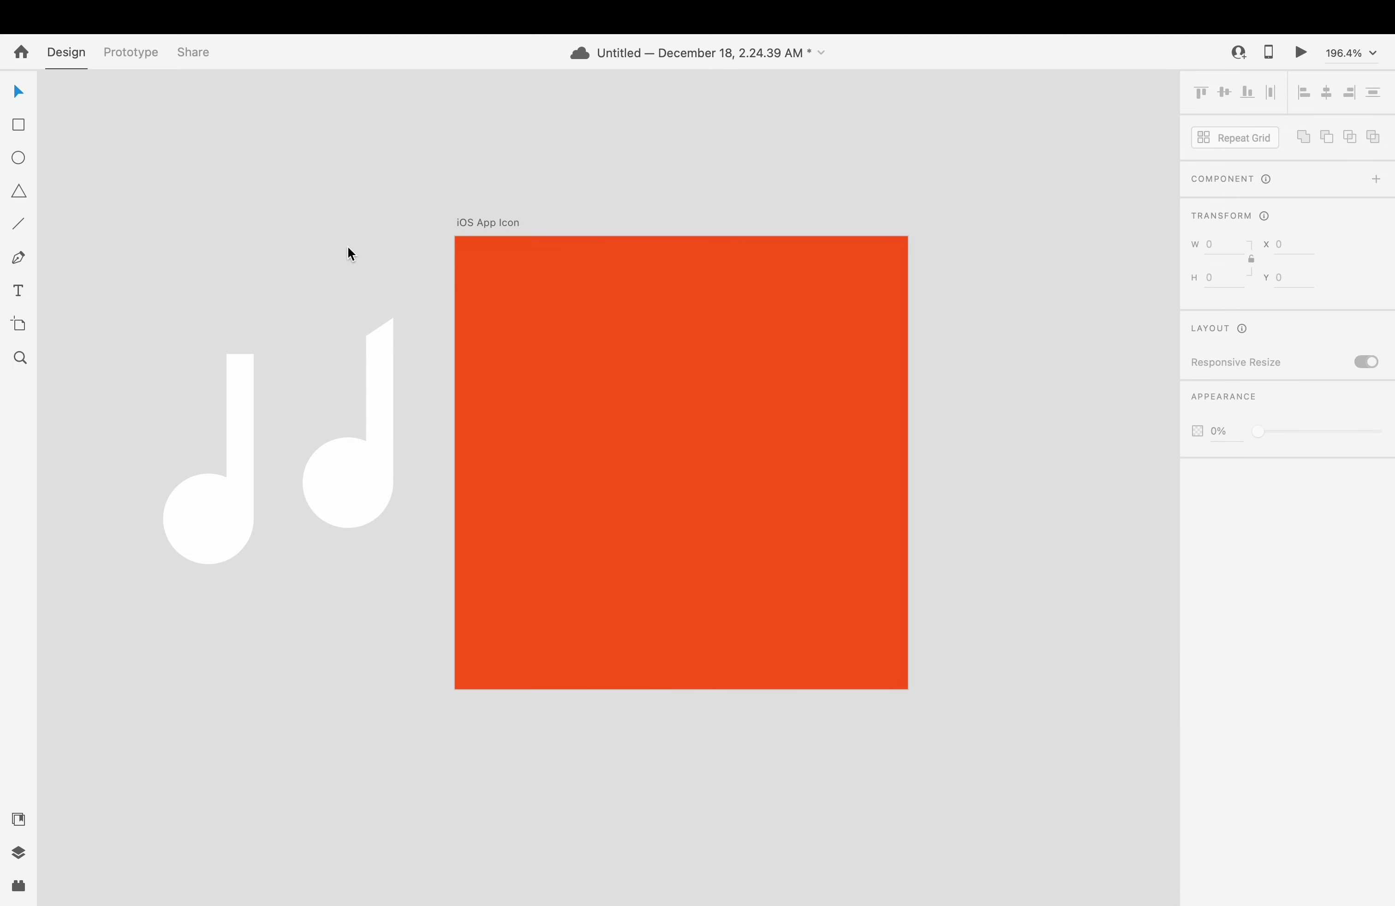
- Draw a borderless white beam about 92 by 34 px joining the two note stems
click(18, 126)
drag(227, 355, 392, 415)
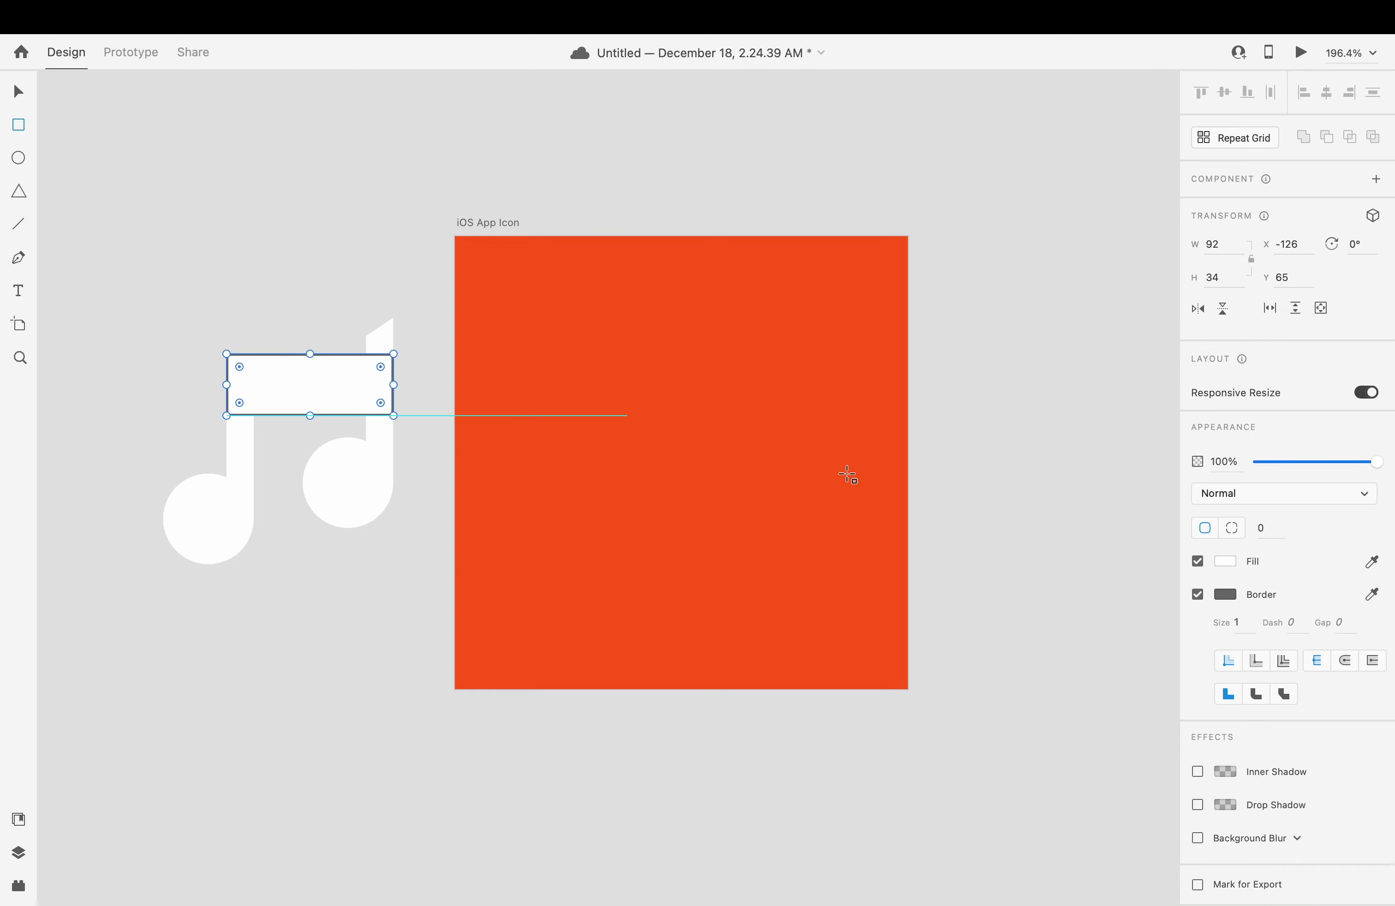
click(1198, 594)
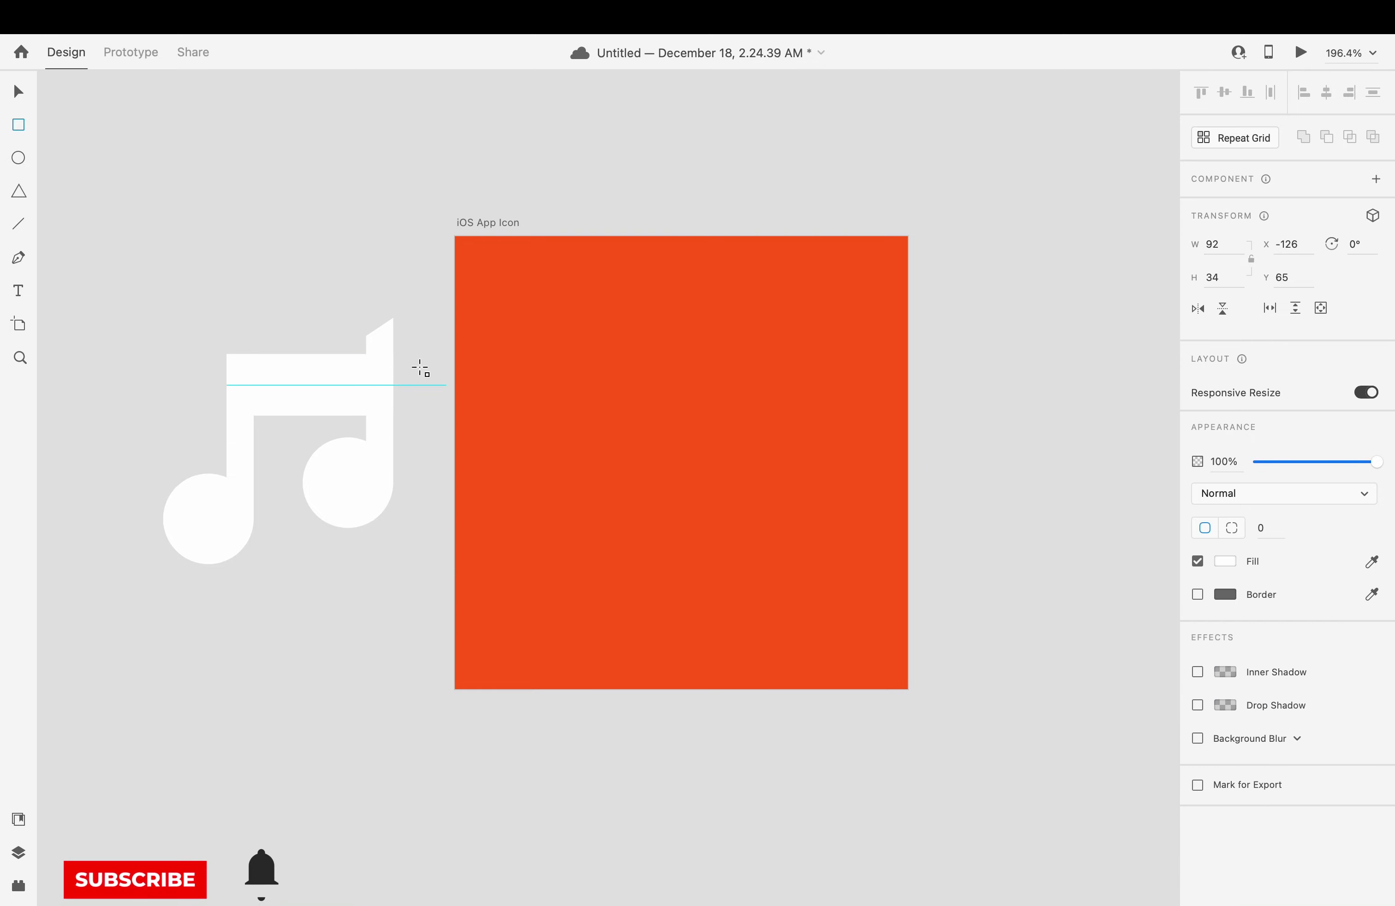
click(20, 94)
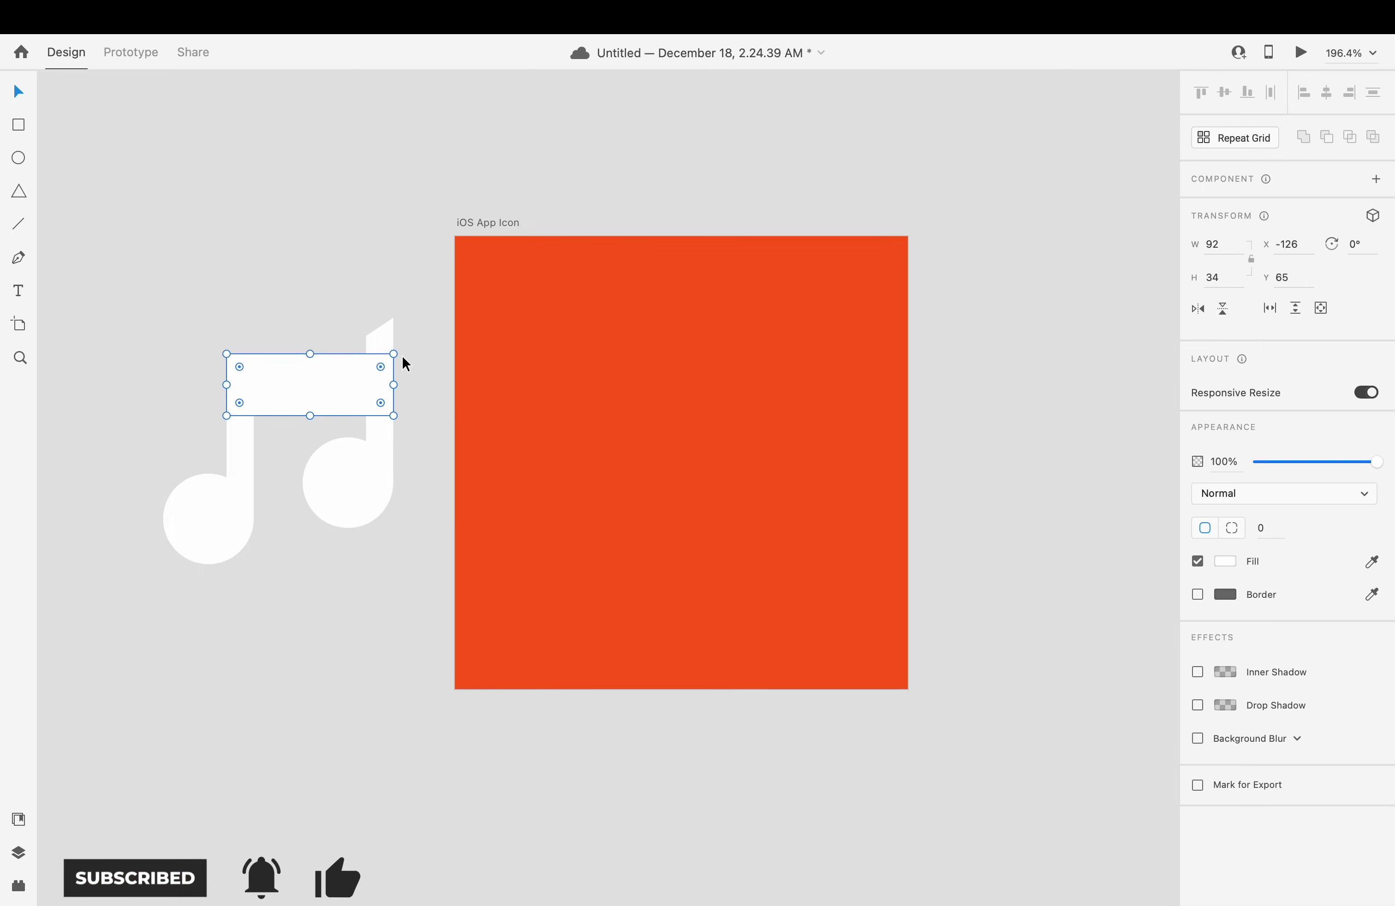
- Raise the beam's upper-right corner point to Y 45 so it meets the top of the second stem
double_click(376, 369)
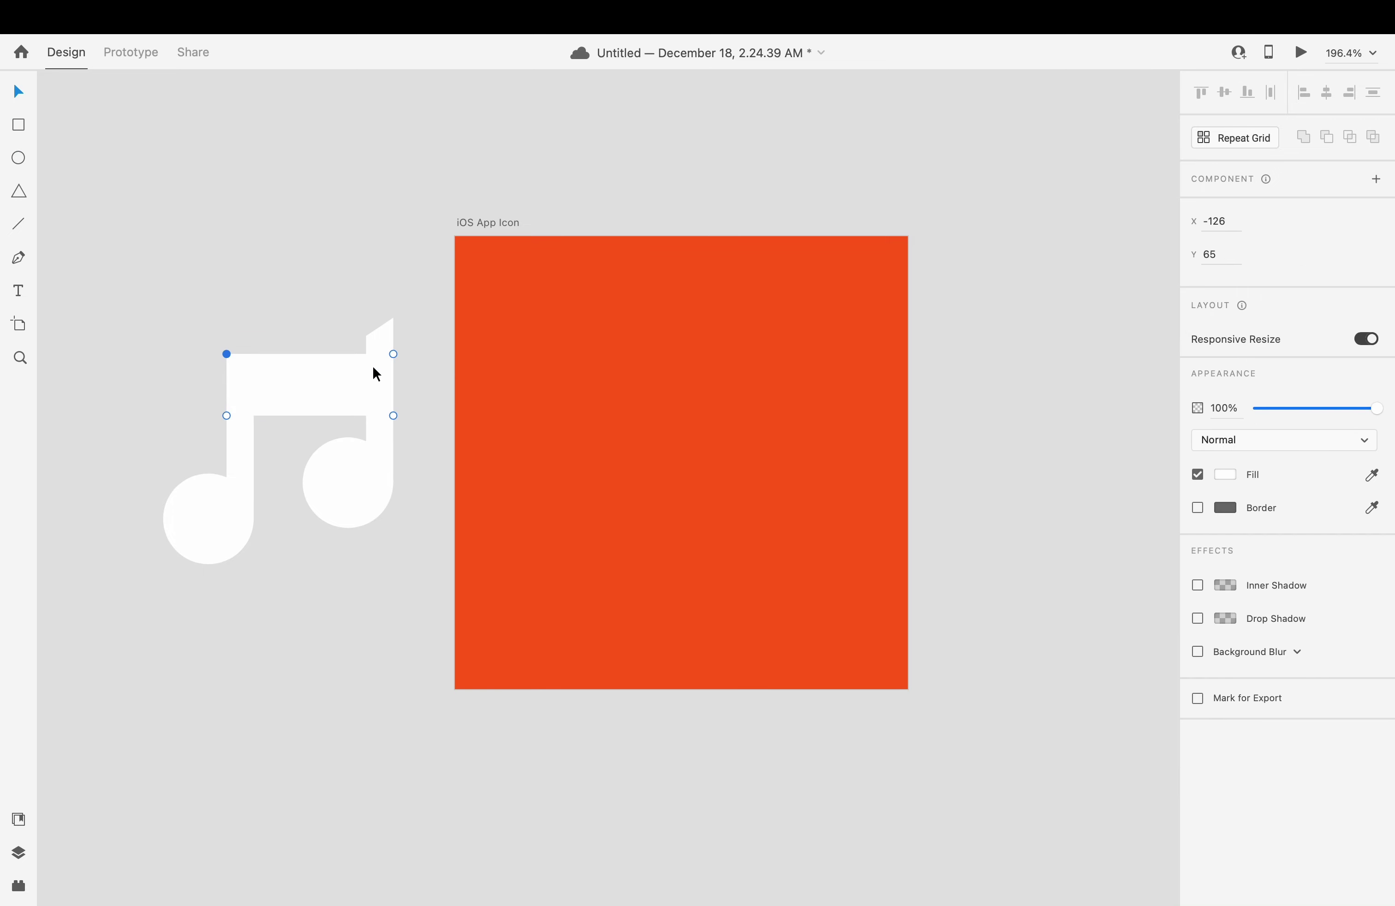
click(394, 355)
key(Up)
key(Up)
key(Up)
key(Up)
key(Up)
key(Up)
key(Up)
key(Up)
key(Up)
key(Up)
key(Up)
key(Up)
key(Up)
key(Up)
key(Up)
key(Up)
key(Up)
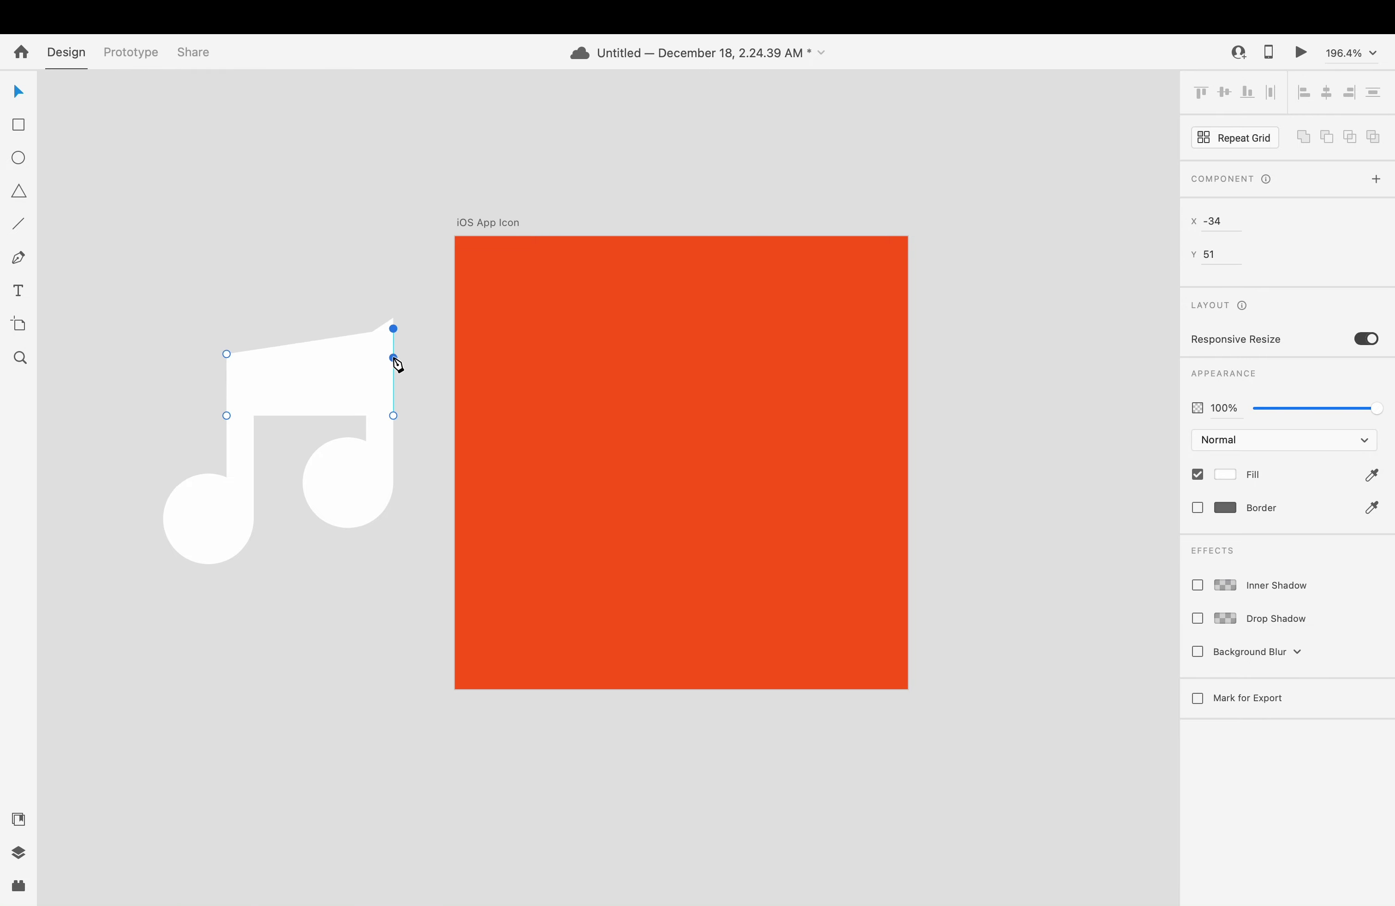
key(Up)
key(Up)
key(Up)
- Raise the beam's lower-right corner point to Y 80 so its underside slopes like its top edge
click(394, 359)
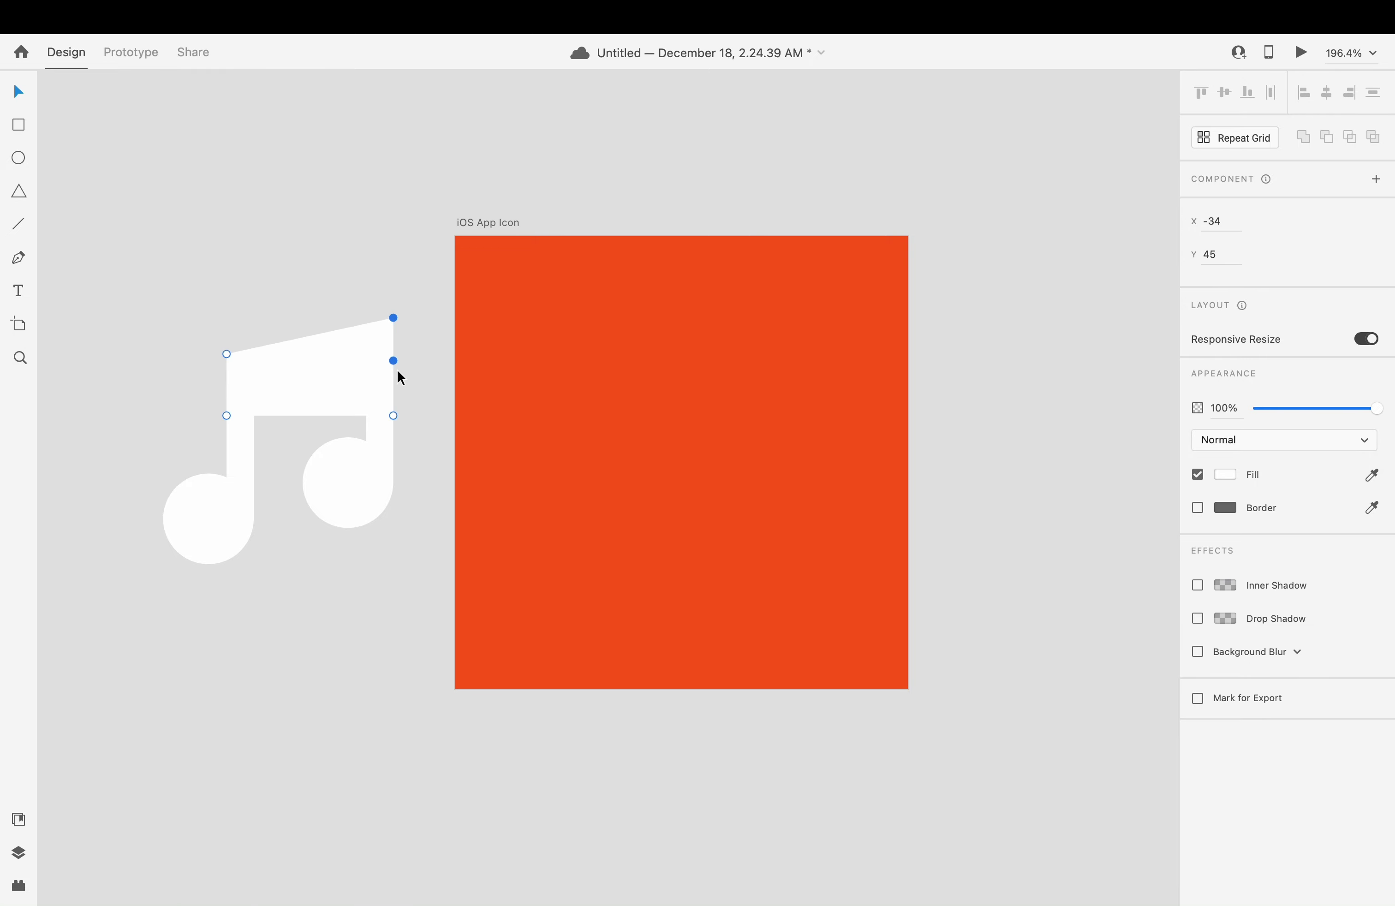
key(Up)
key(Up)
key(Up)
key(Up)
key(Up)
key(Up)
key(Up)
key(Up)
key(Up)
key(Up)
key(Up)
key(Up)
key(Up)
key(Up)
key(Up)
key(Up)
key(Up)
key(Up)
key(Up)
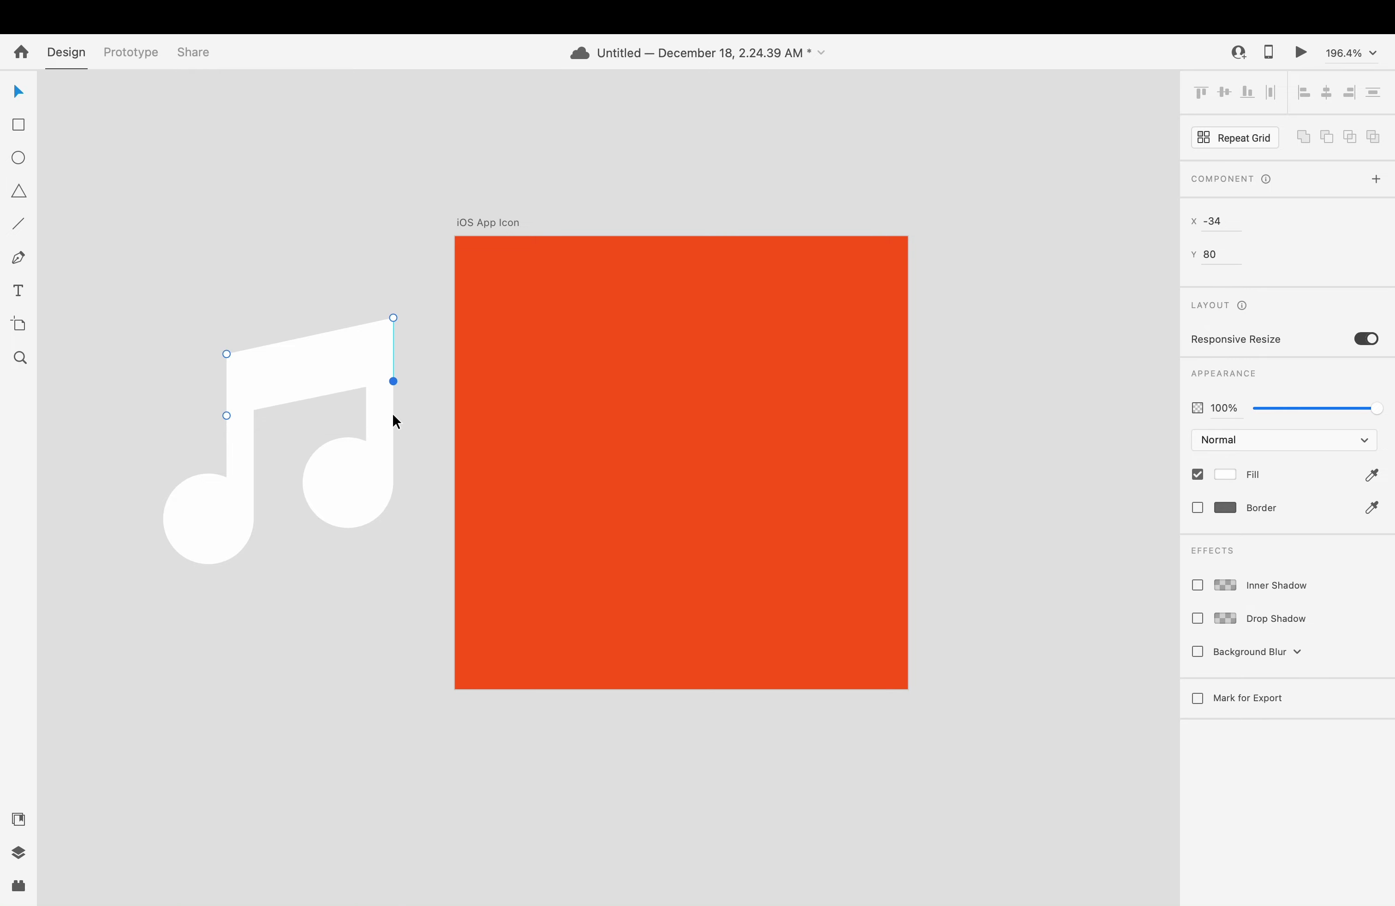
click(357, 291)
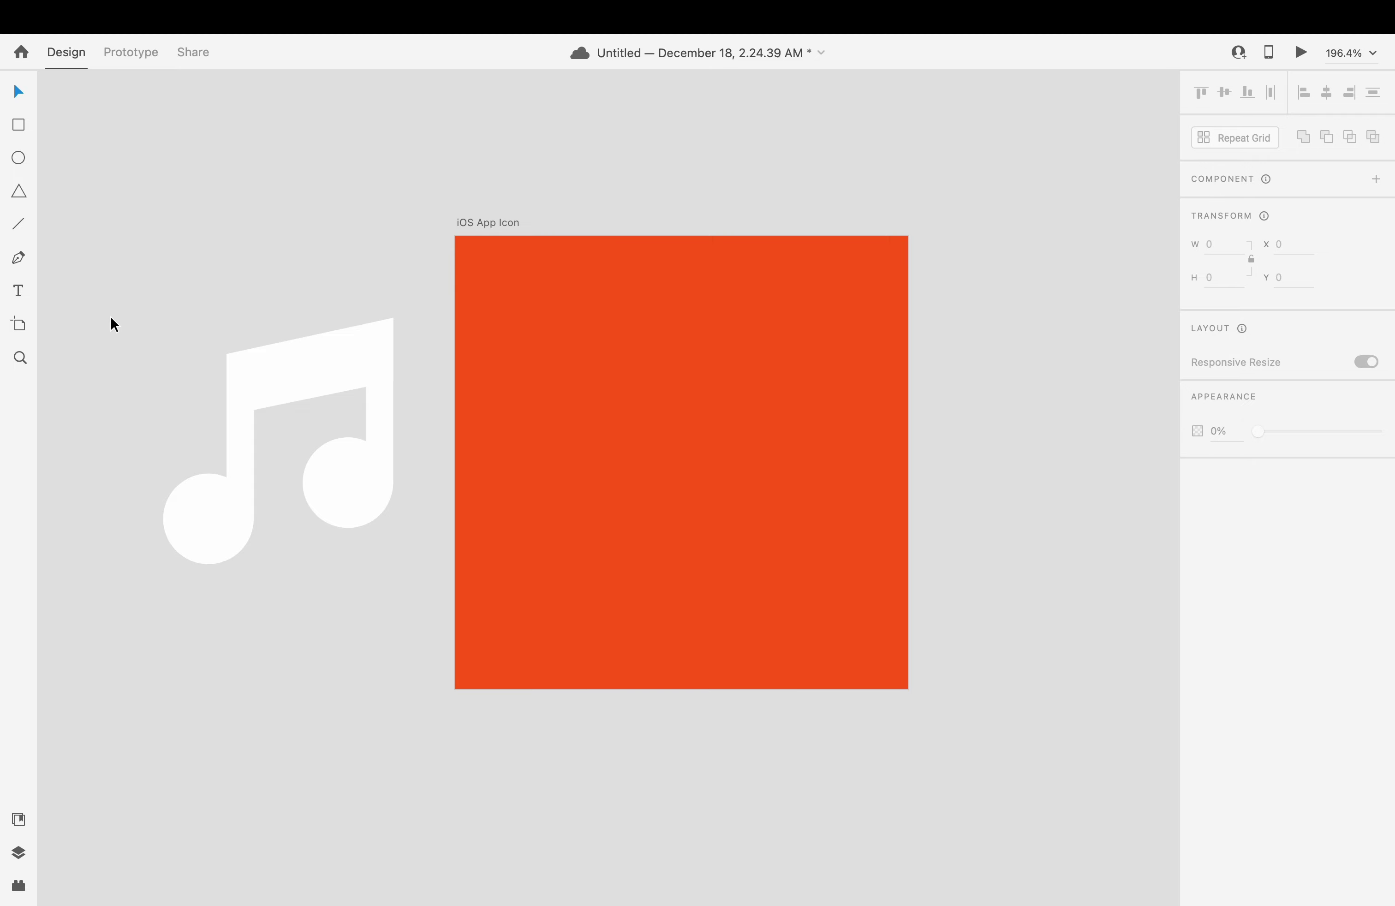
- Group all the music note shapes and move the group onto the artboard at X 48, Y 33
drag(110, 316, 401, 589)
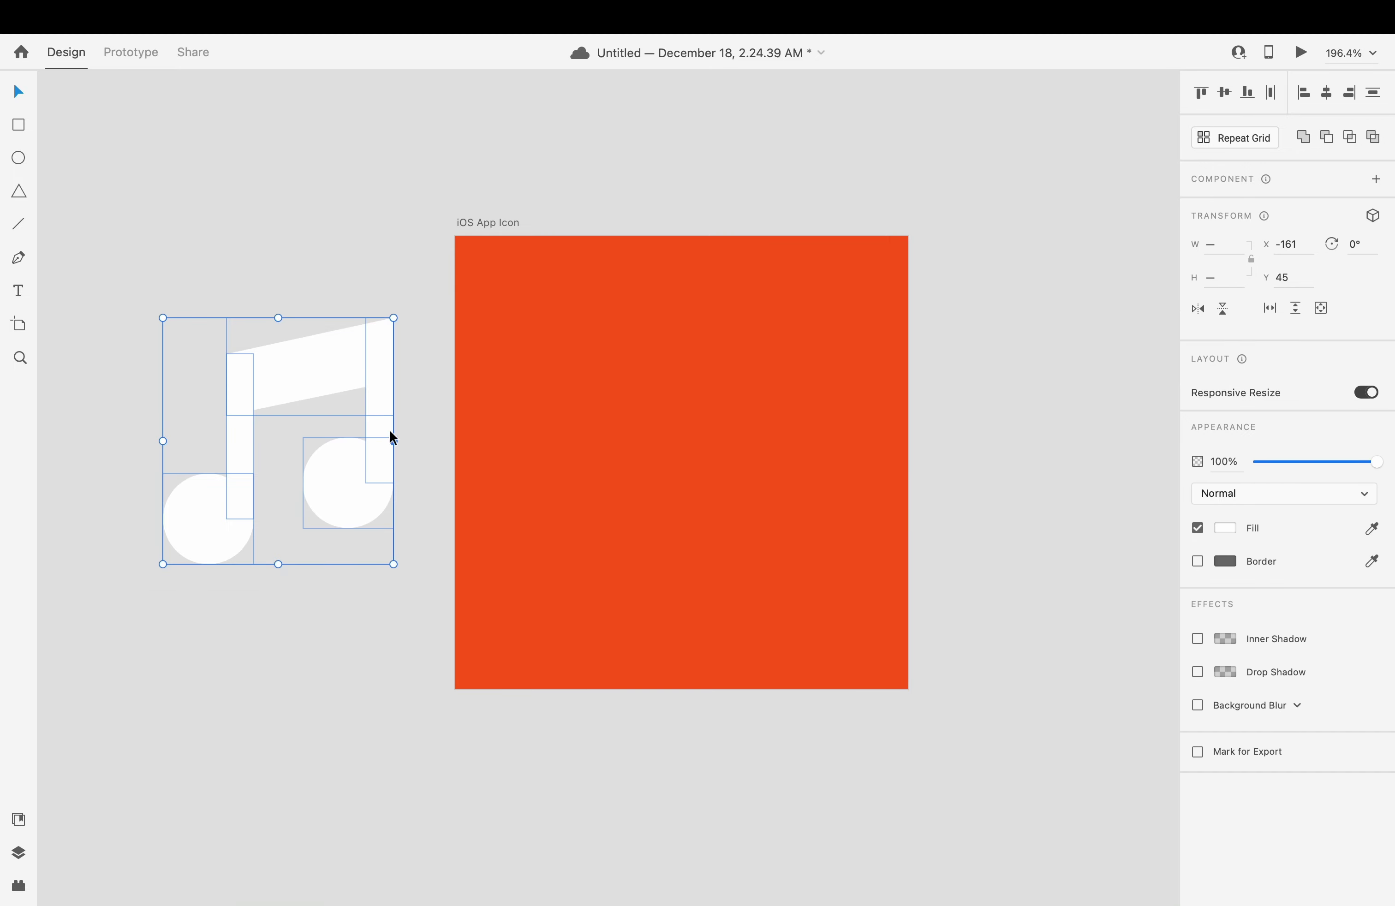
right_click(384, 370)
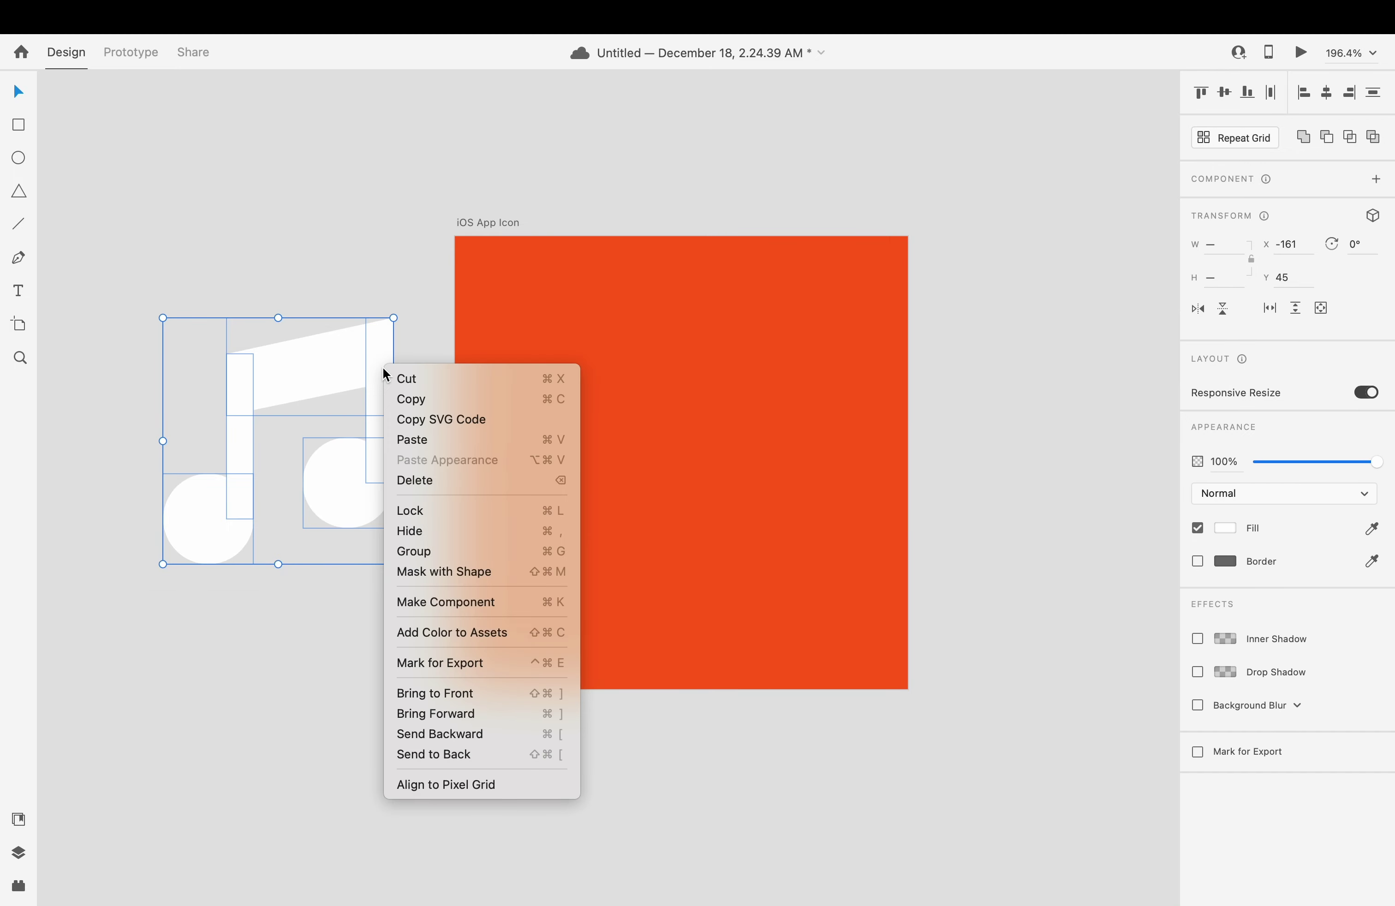
click(406, 554)
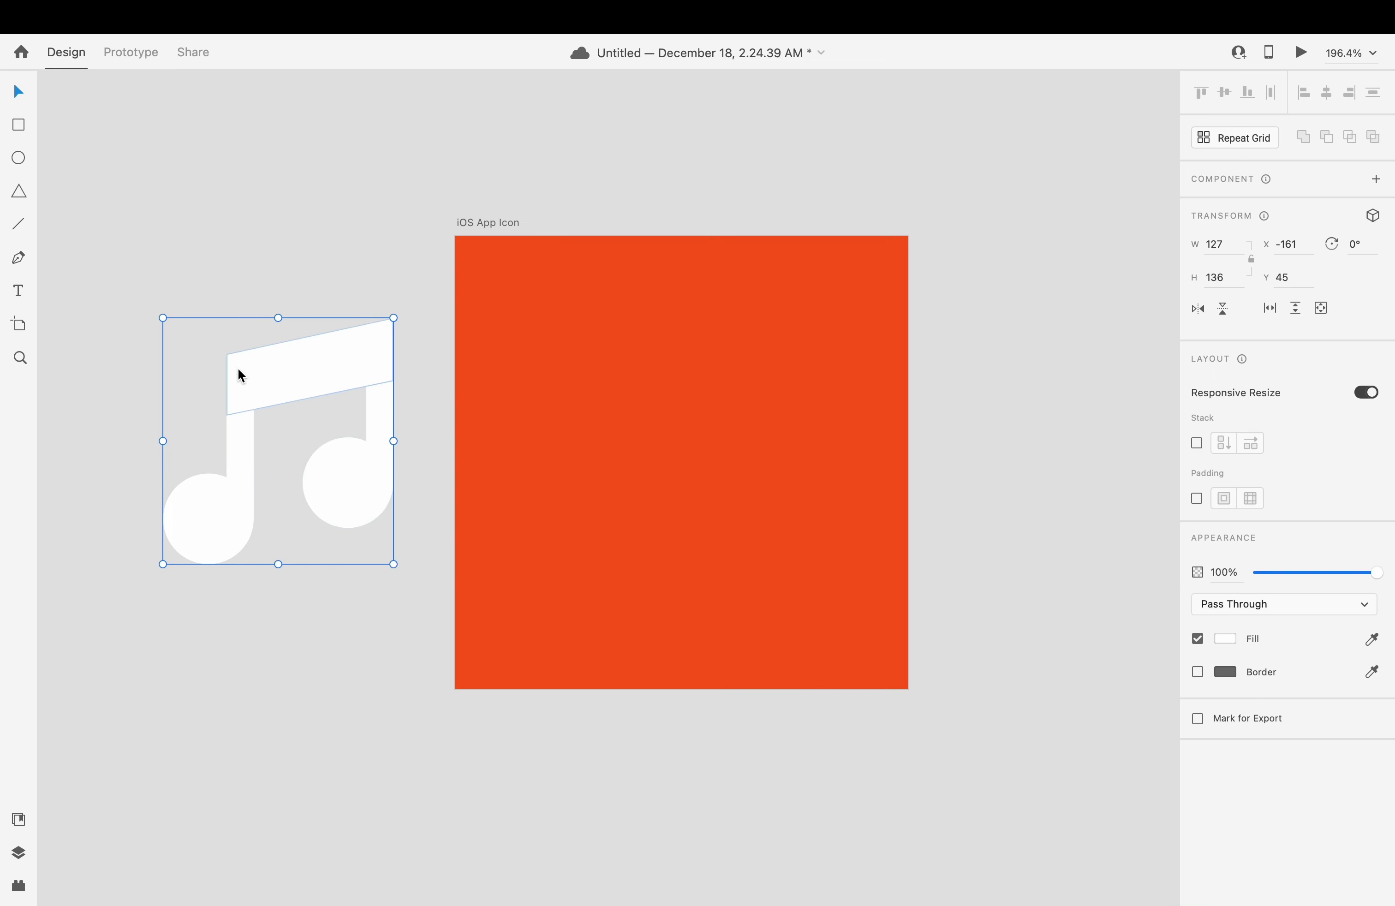
drag(239, 370, 616, 348)
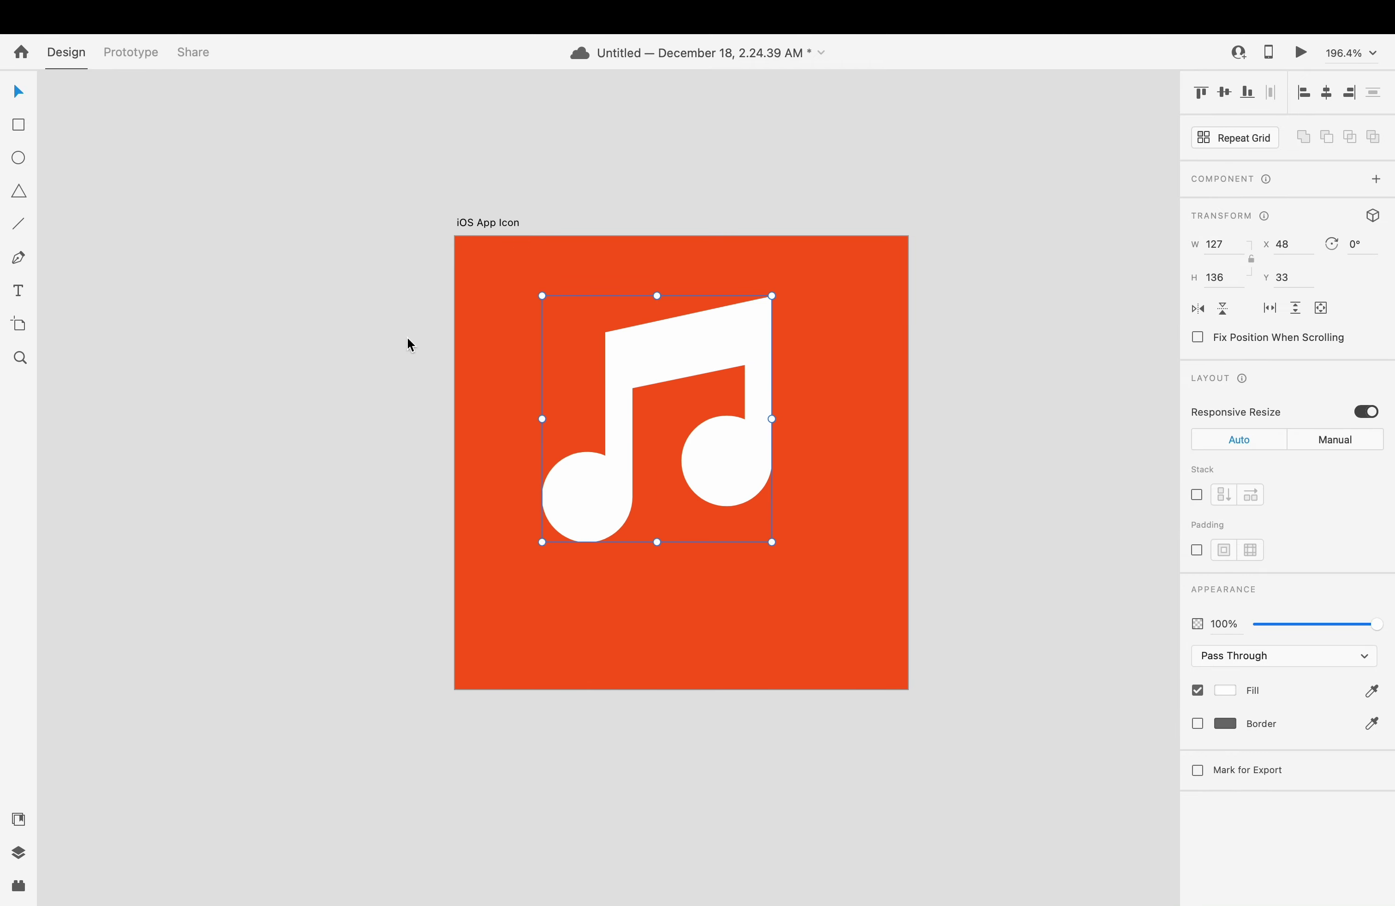
- Add the text "SoundStreet" and place it below the music note on the artboard at X 69, Y 190
click(19, 290)
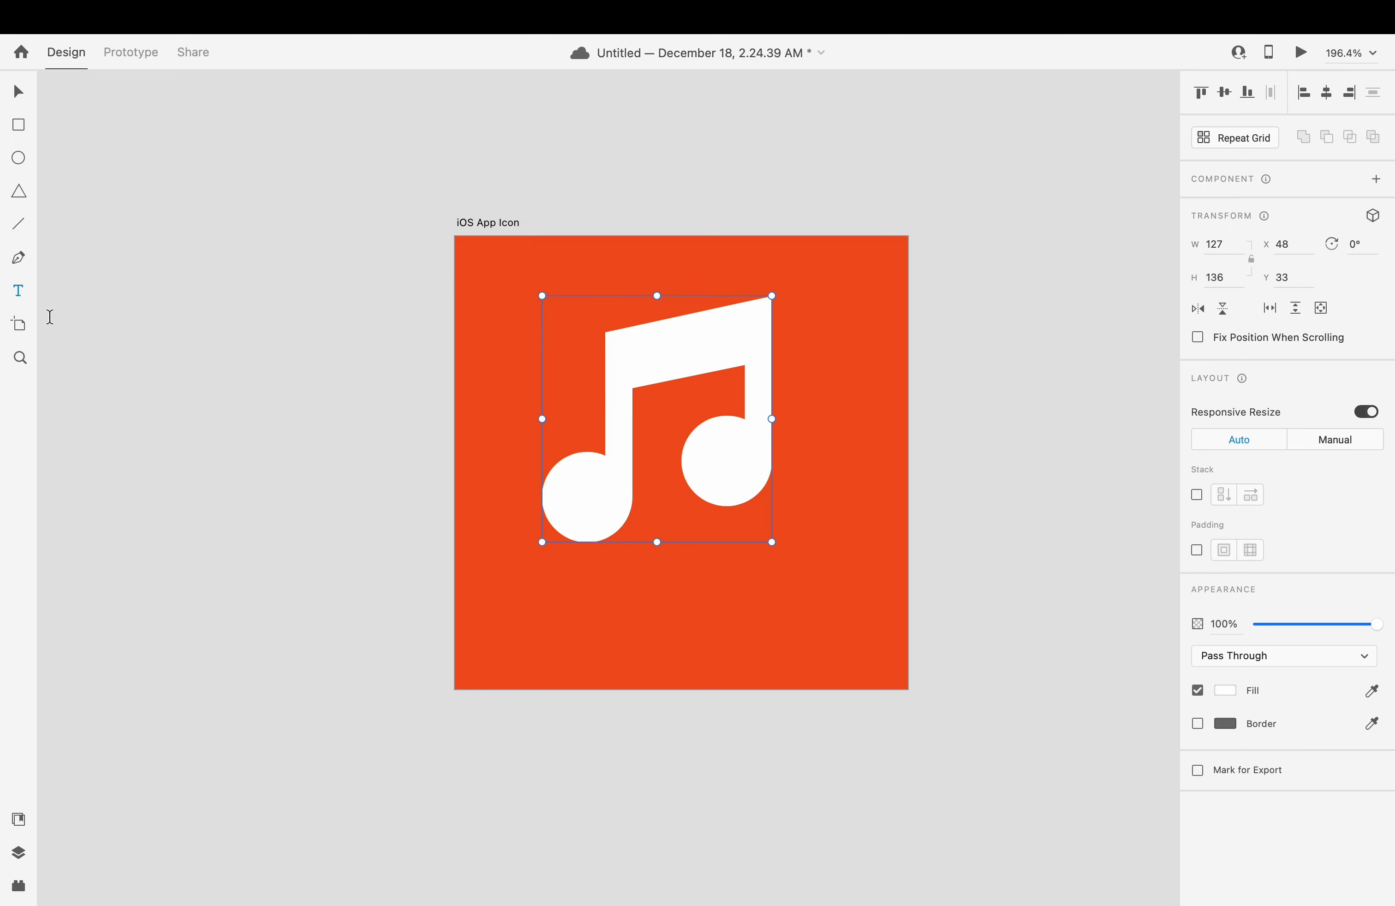
click(276, 562)
text(Sound)
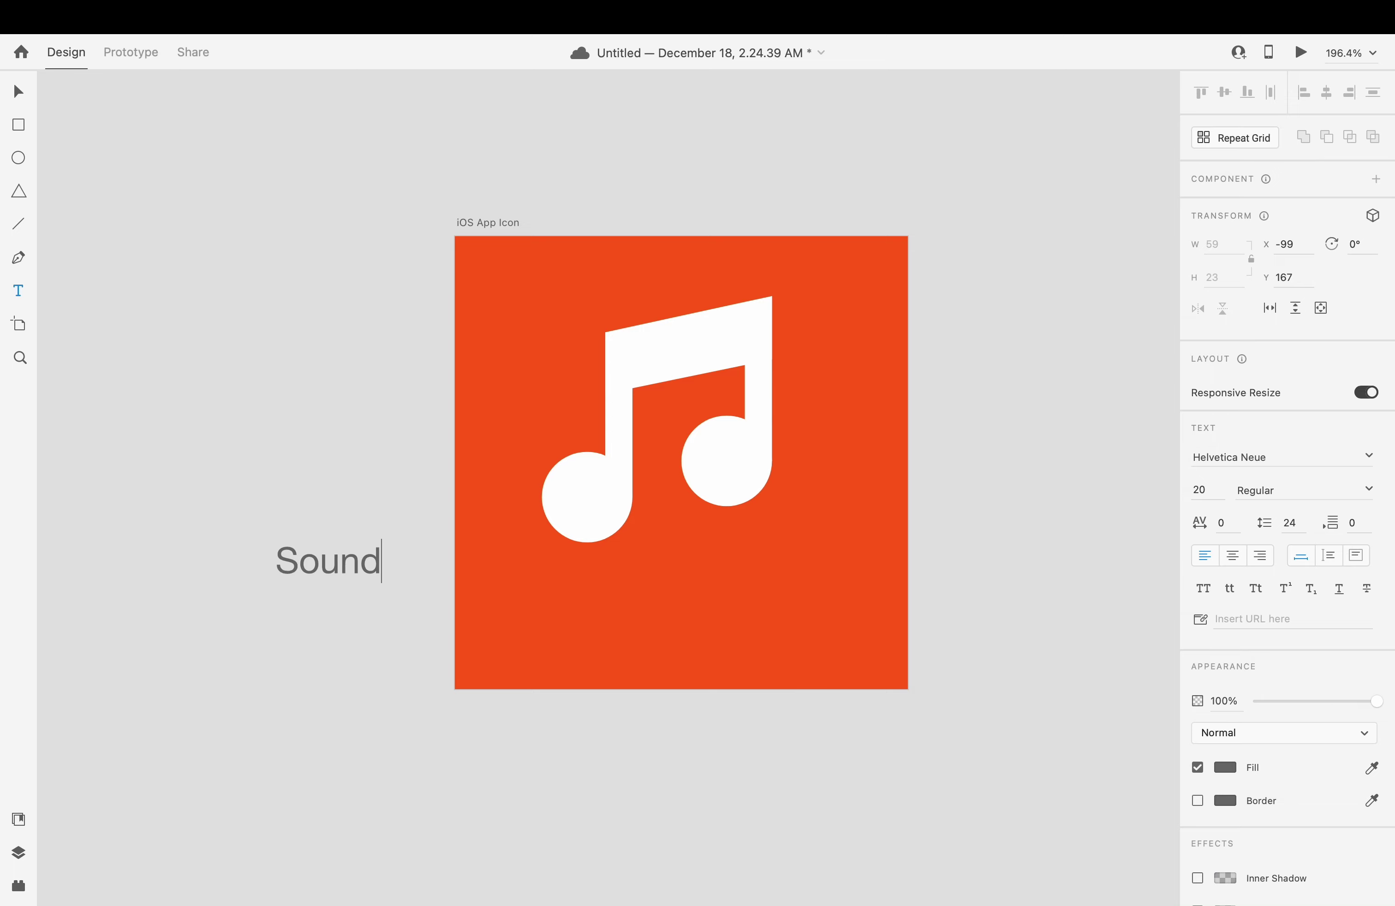
text(Street)
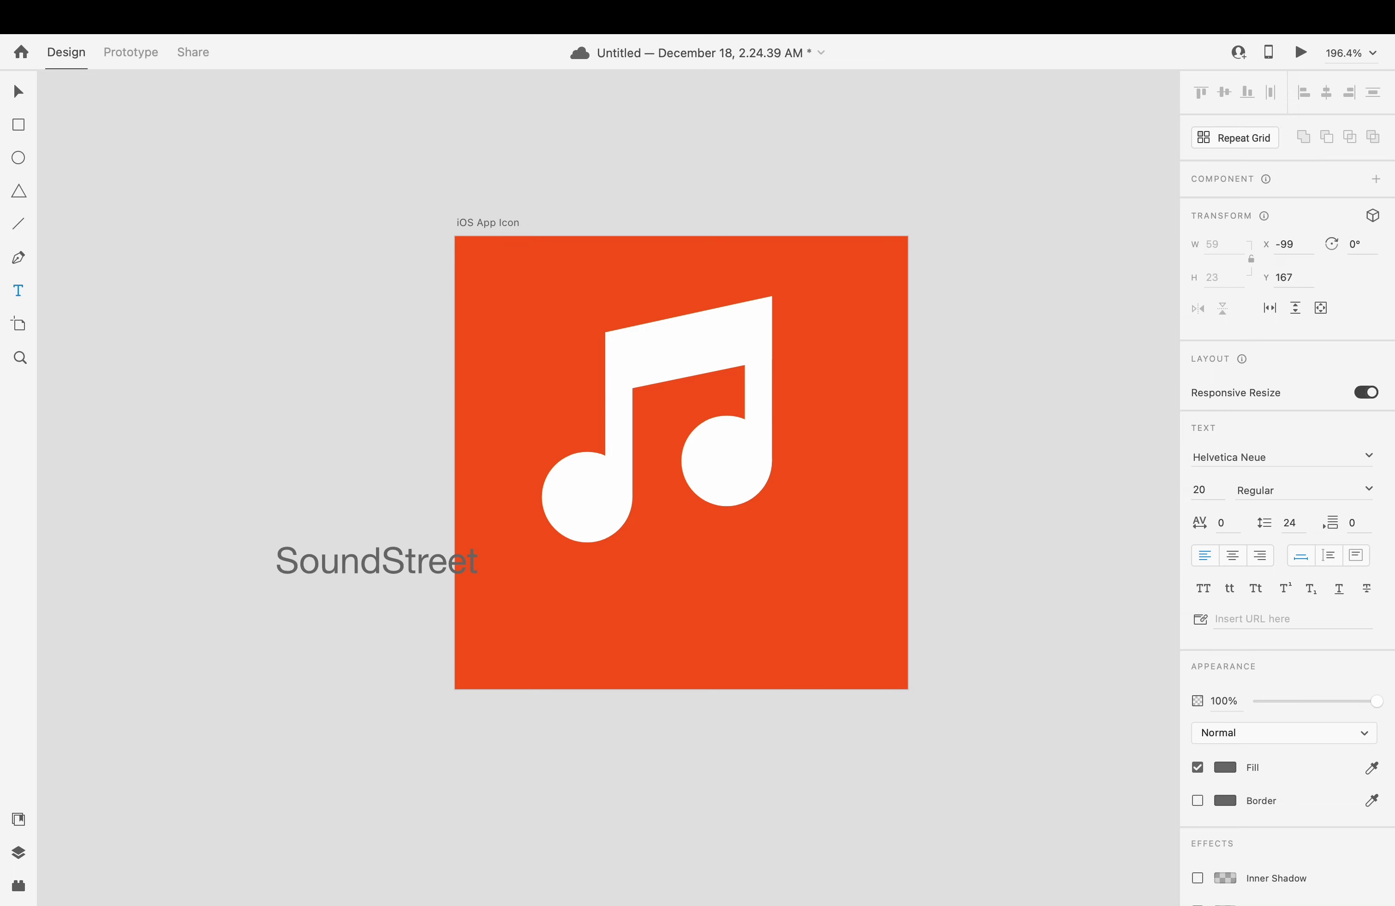
key(Escape)
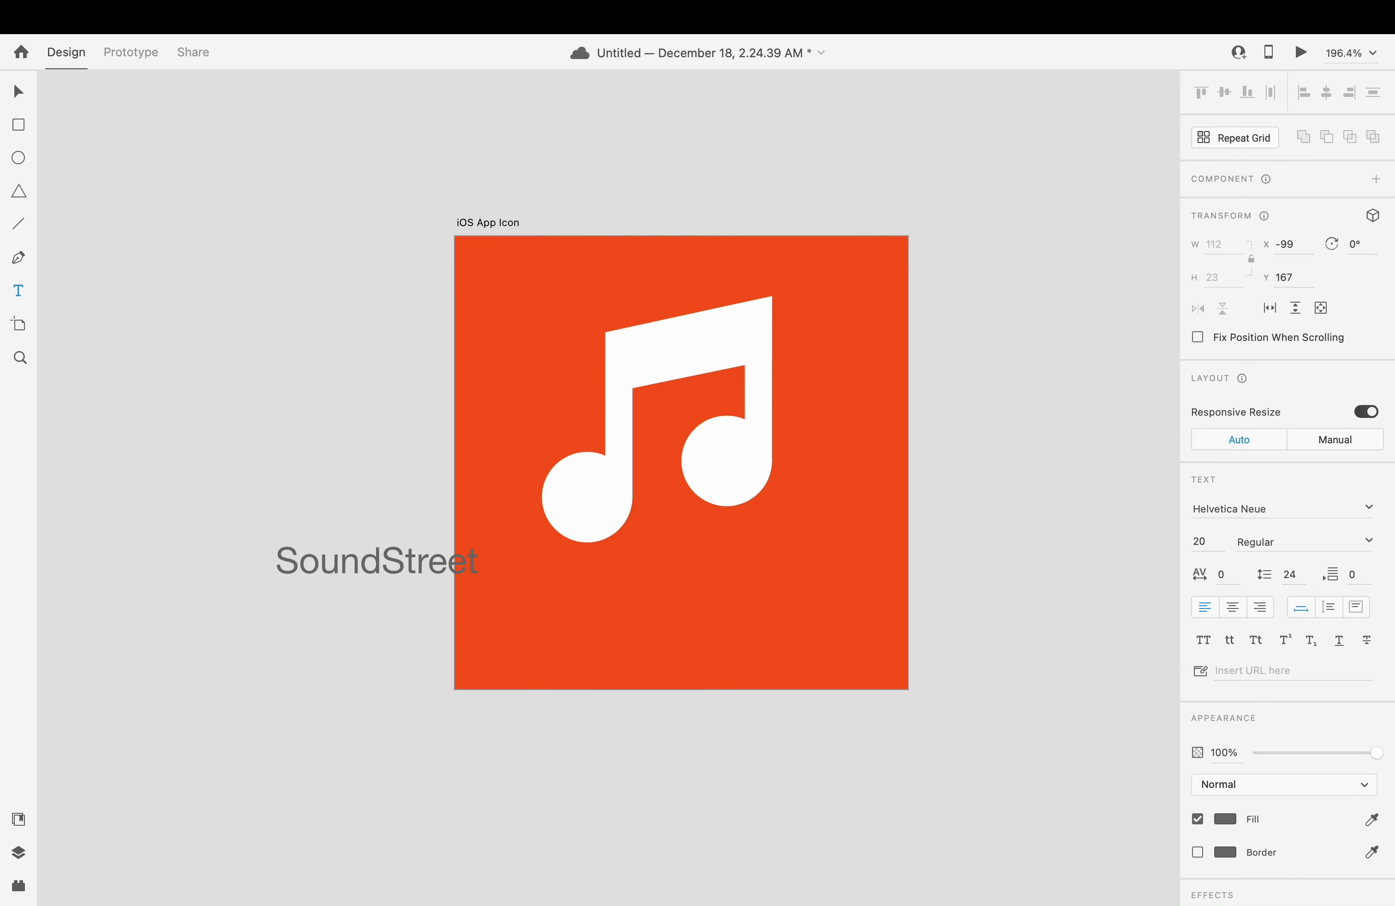
key(Return)
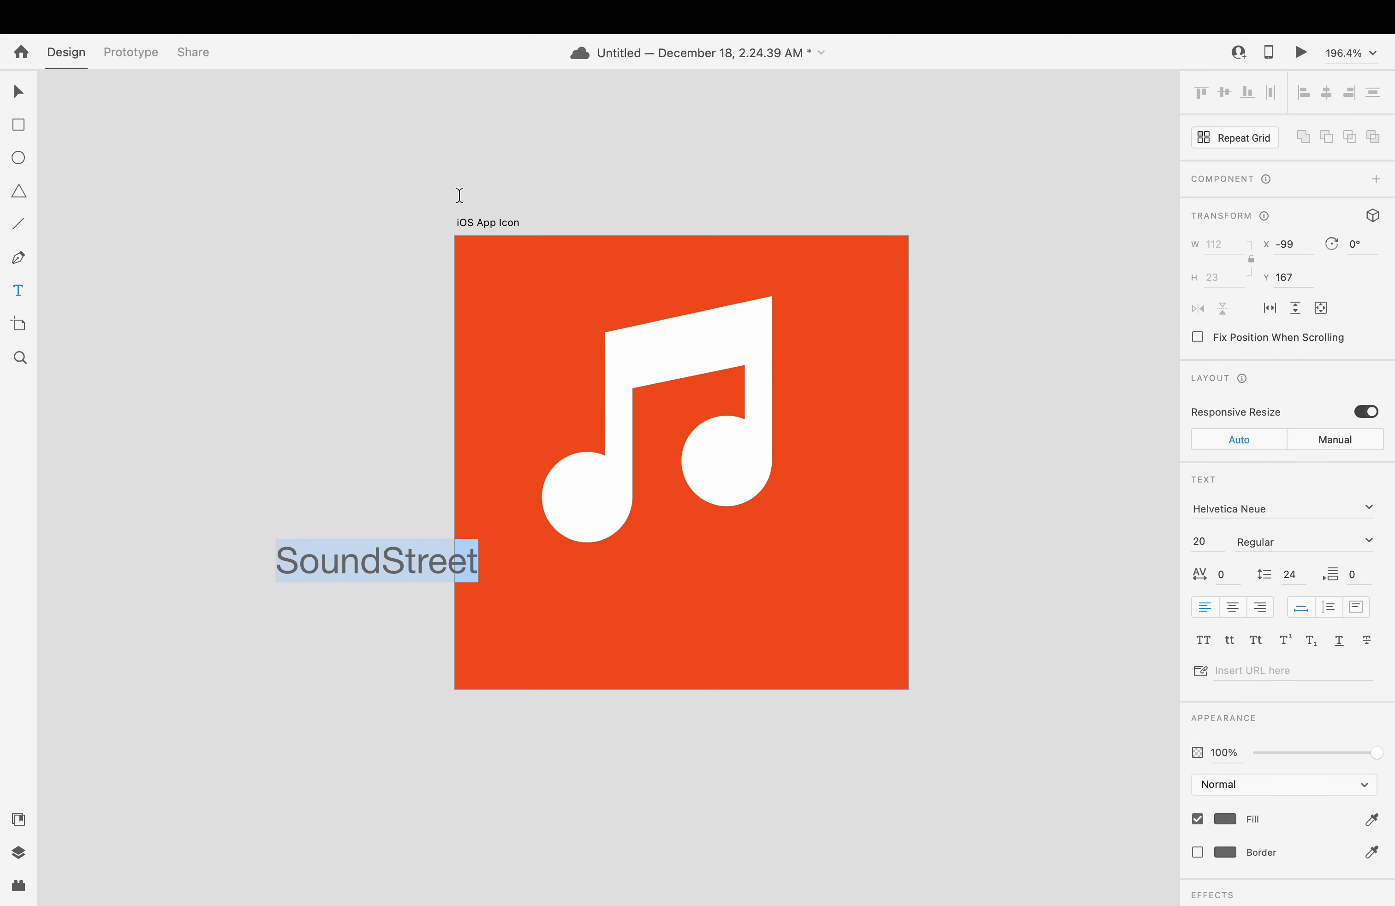
click(20, 93)
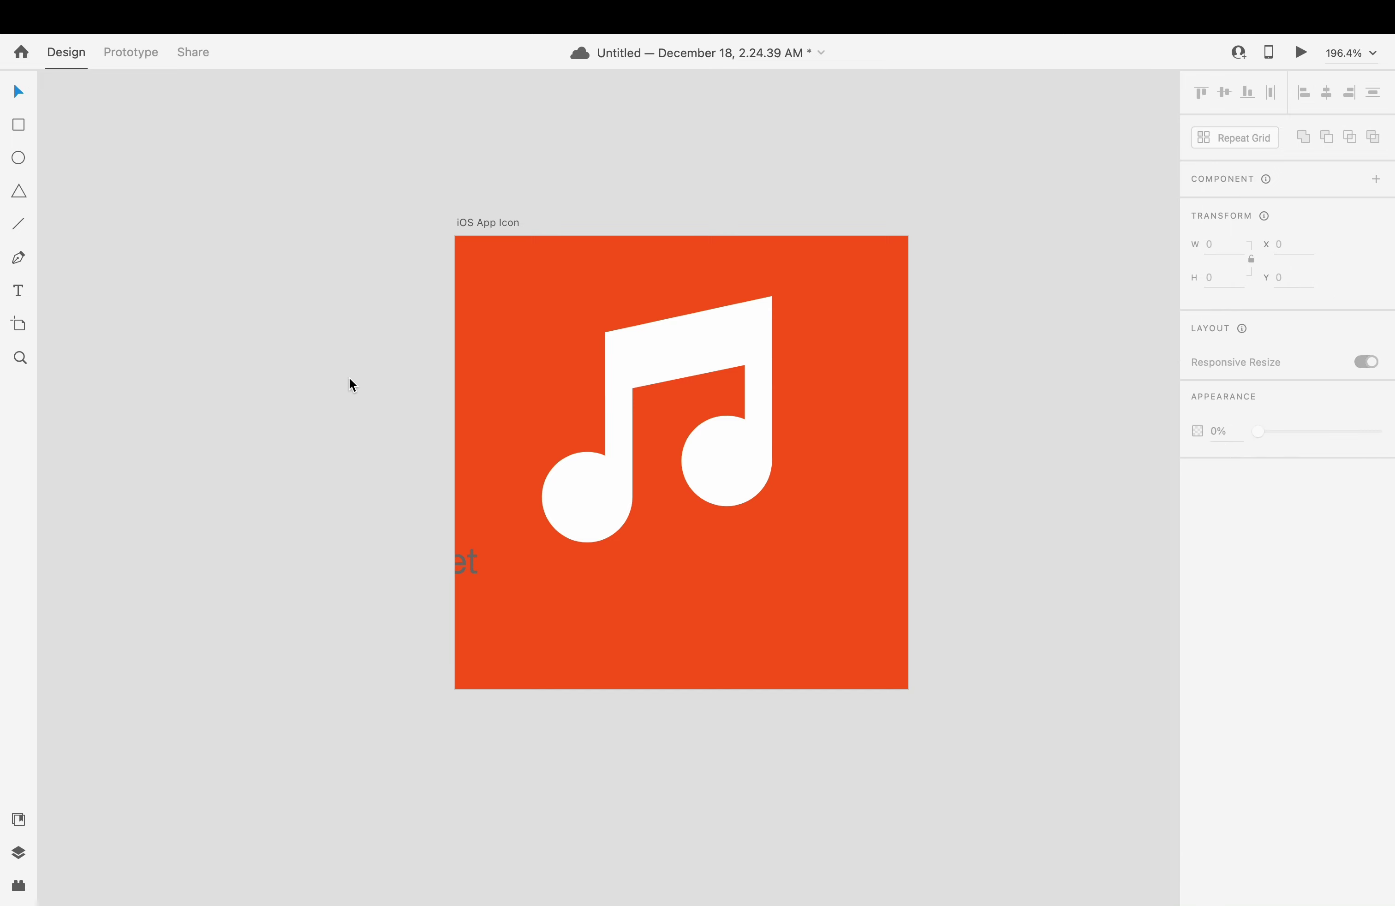
drag(471, 564, 775, 600)
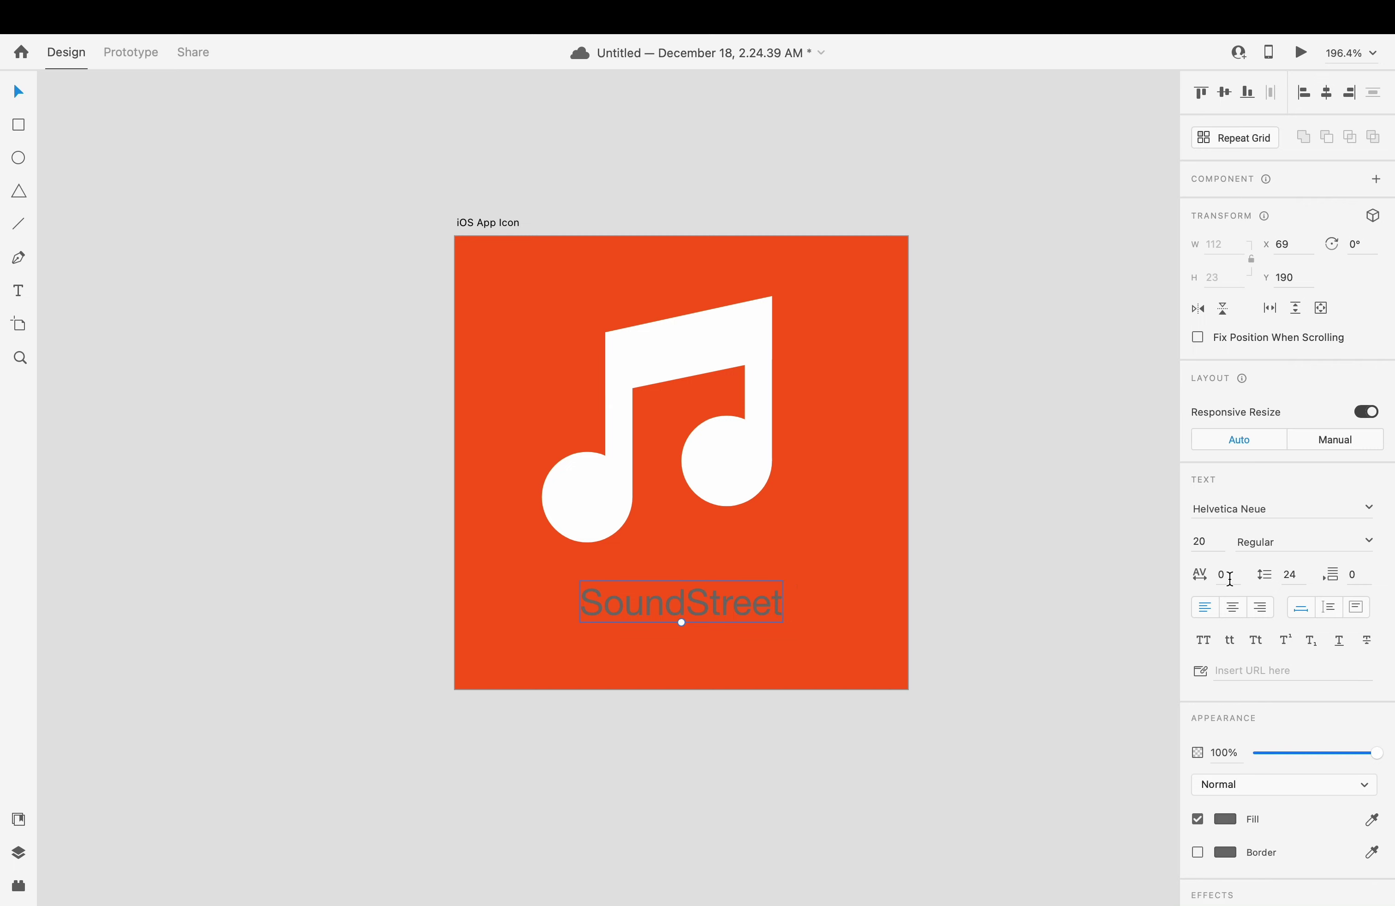
- Set the SoundStreet text's font to Graphik and its size to 31
click(1215, 536)
click(1240, 505)
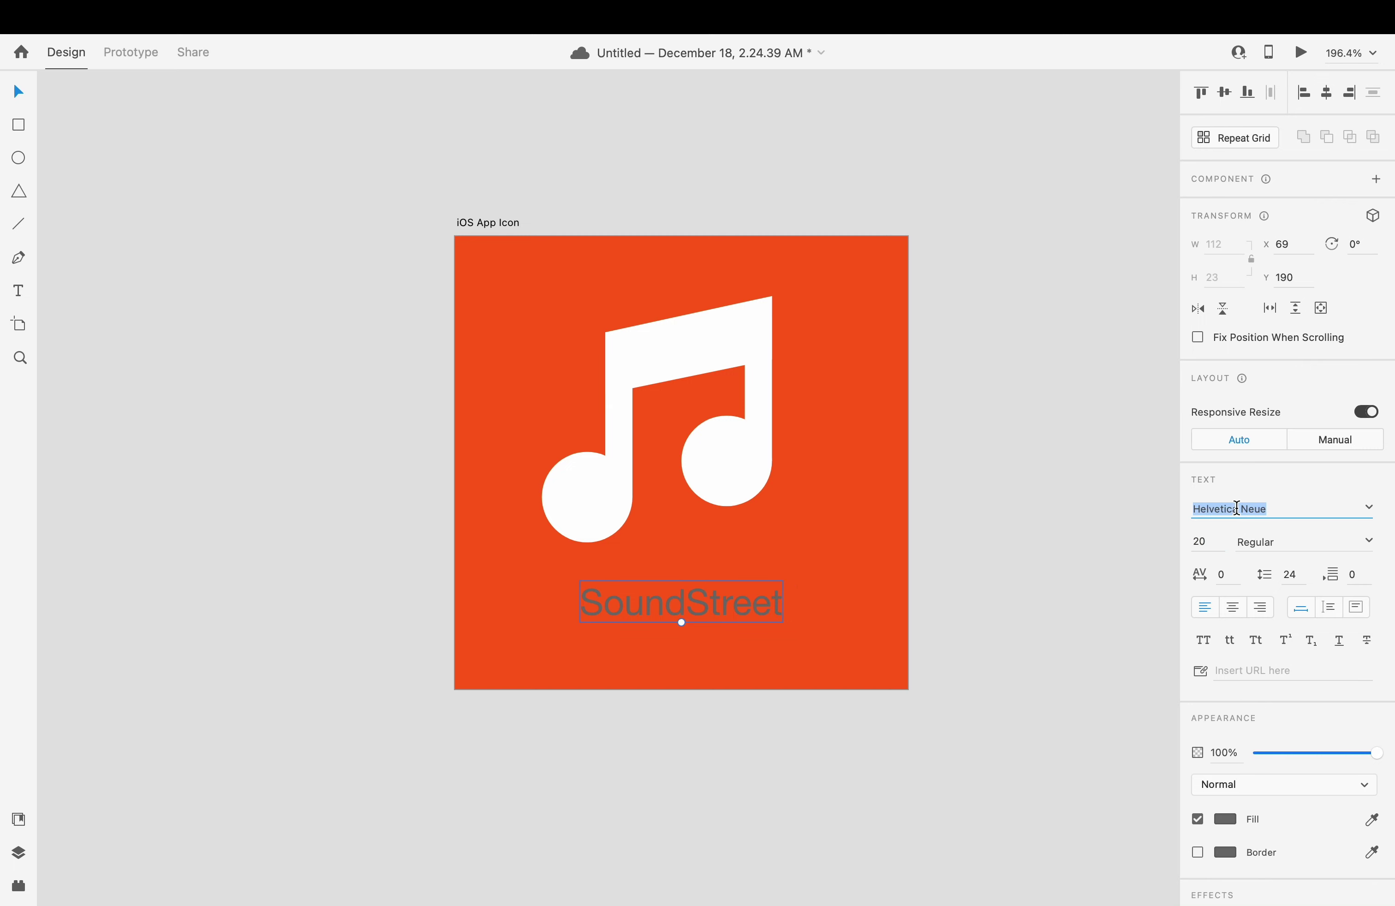
text(Graphik)
key(Return)
click(1214, 541)
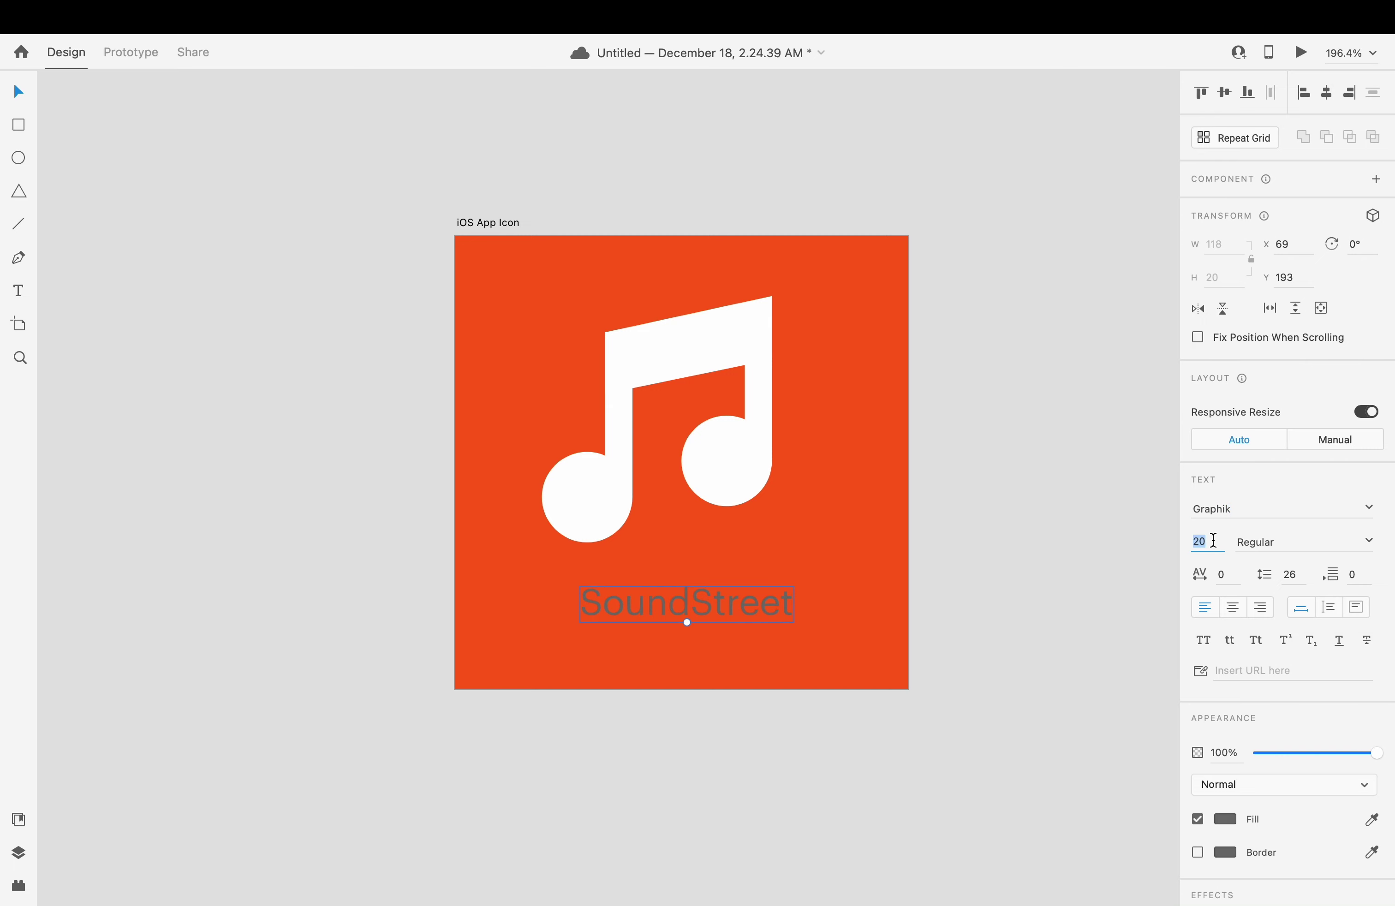
key(Up)
key(Up)
key(Up)
key(Up)
key(Up)
key(Up)
key(Up)
key(Up)
key(Up)
key(Up)
key(Up)
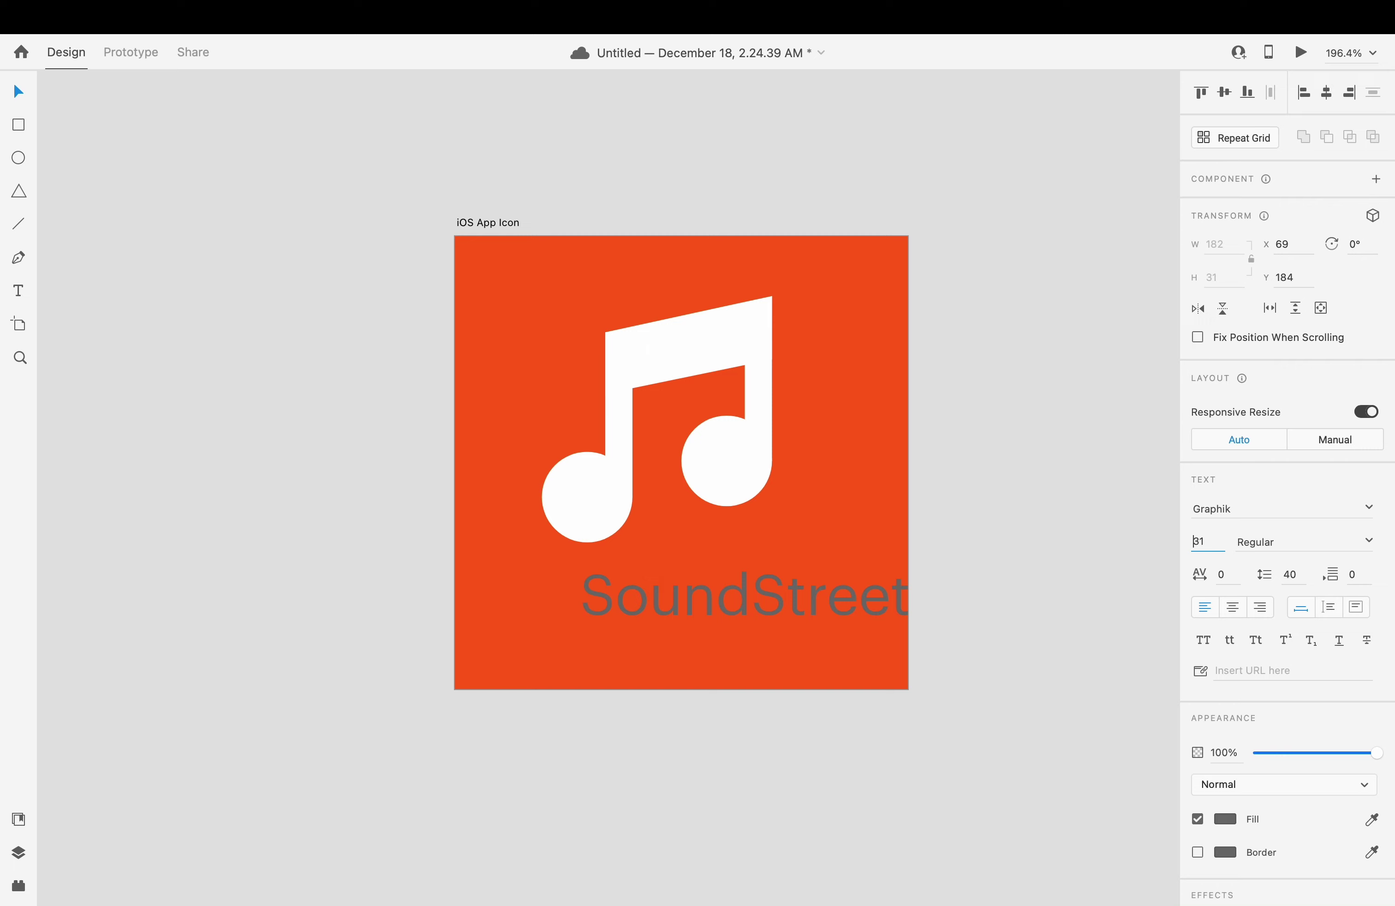
- Centre the SoundStreet text horizontally on the artboard at X 34, Y 185 and change its fill to white
drag(826, 590, 761, 594)
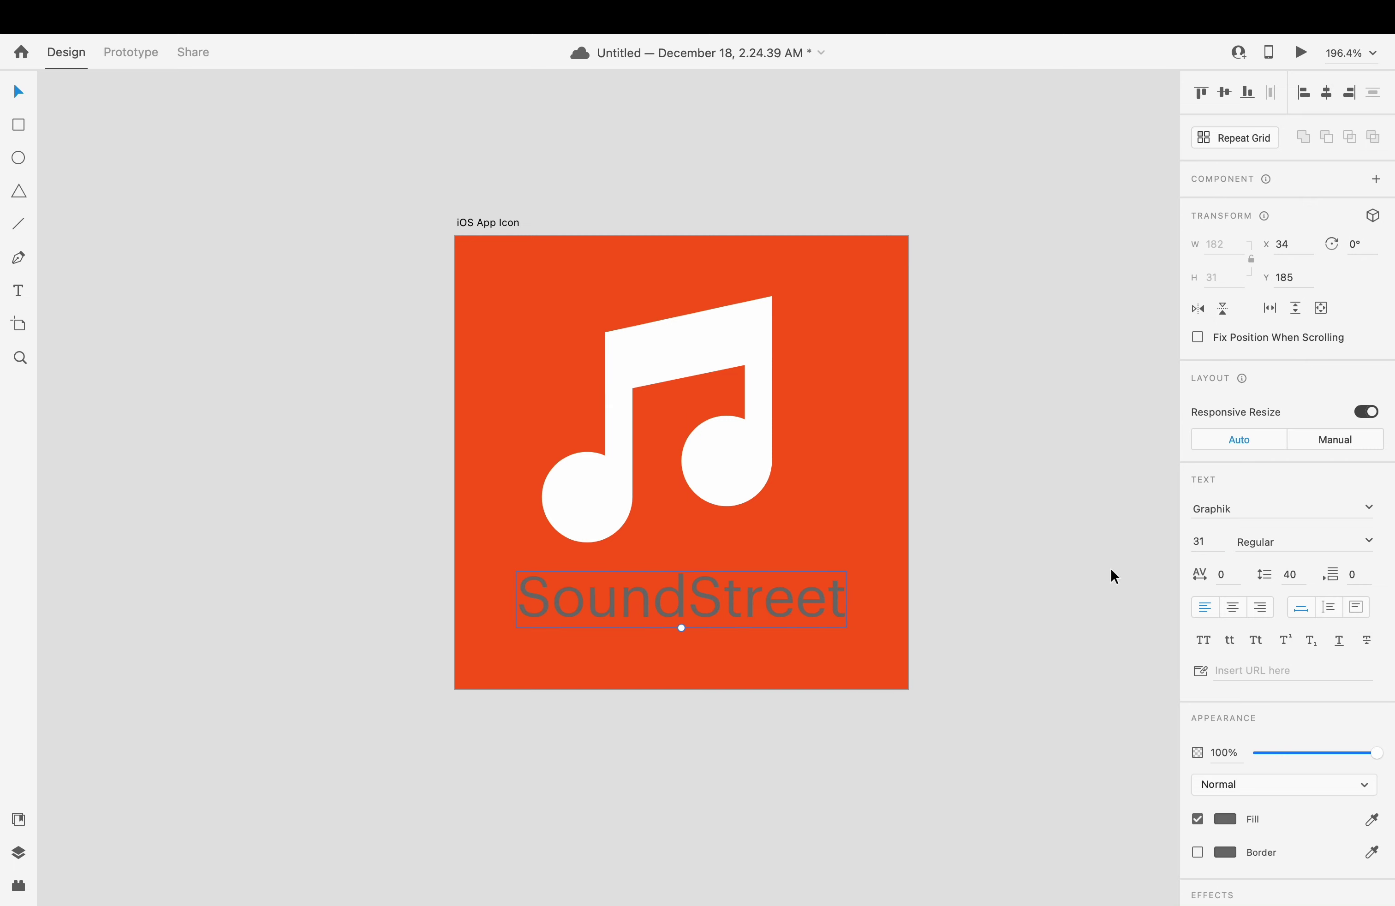
click(1222, 817)
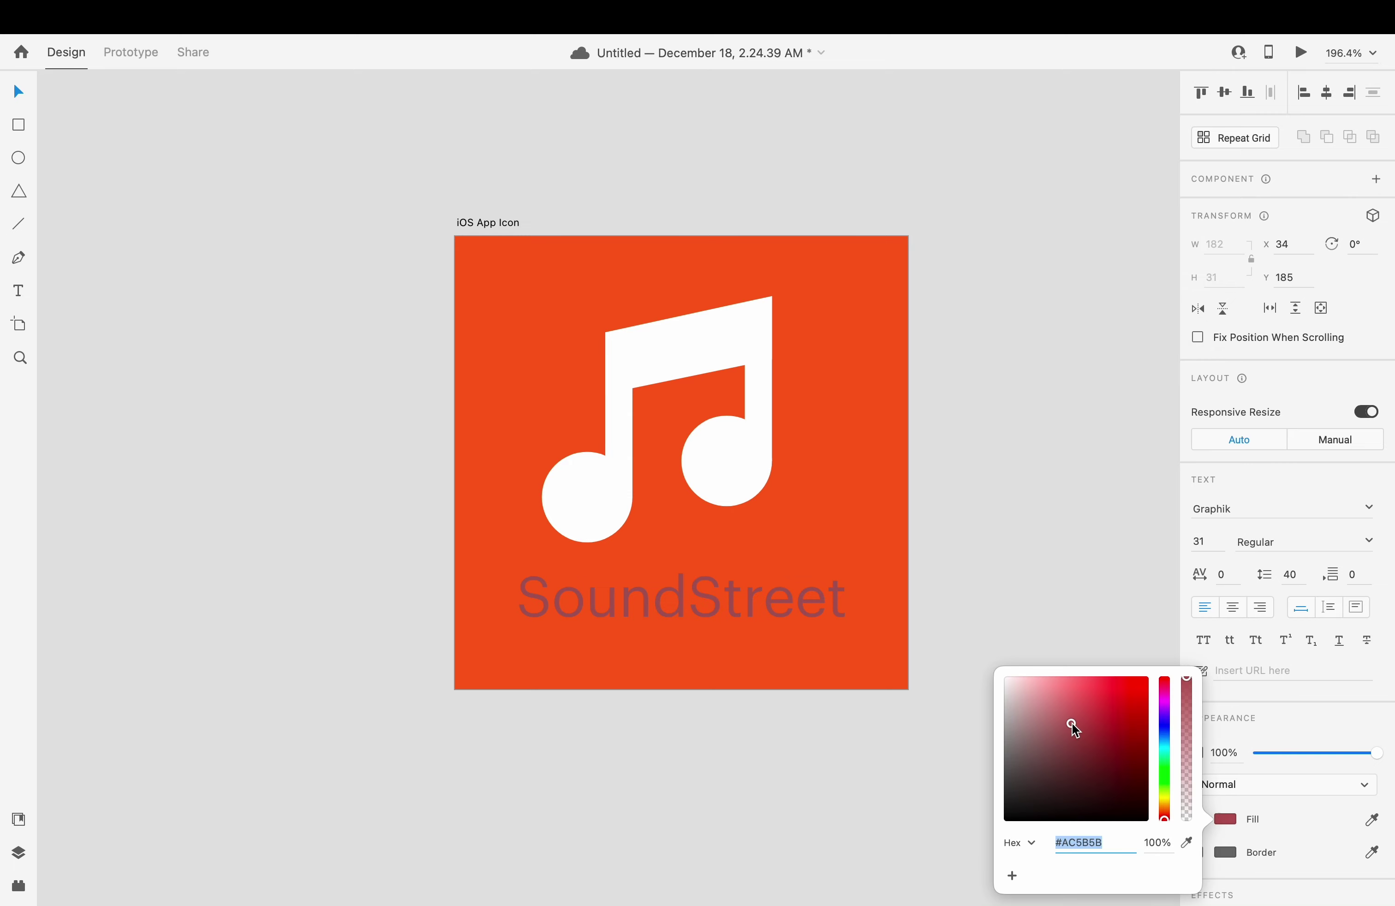
drag(1072, 723, 1005, 671)
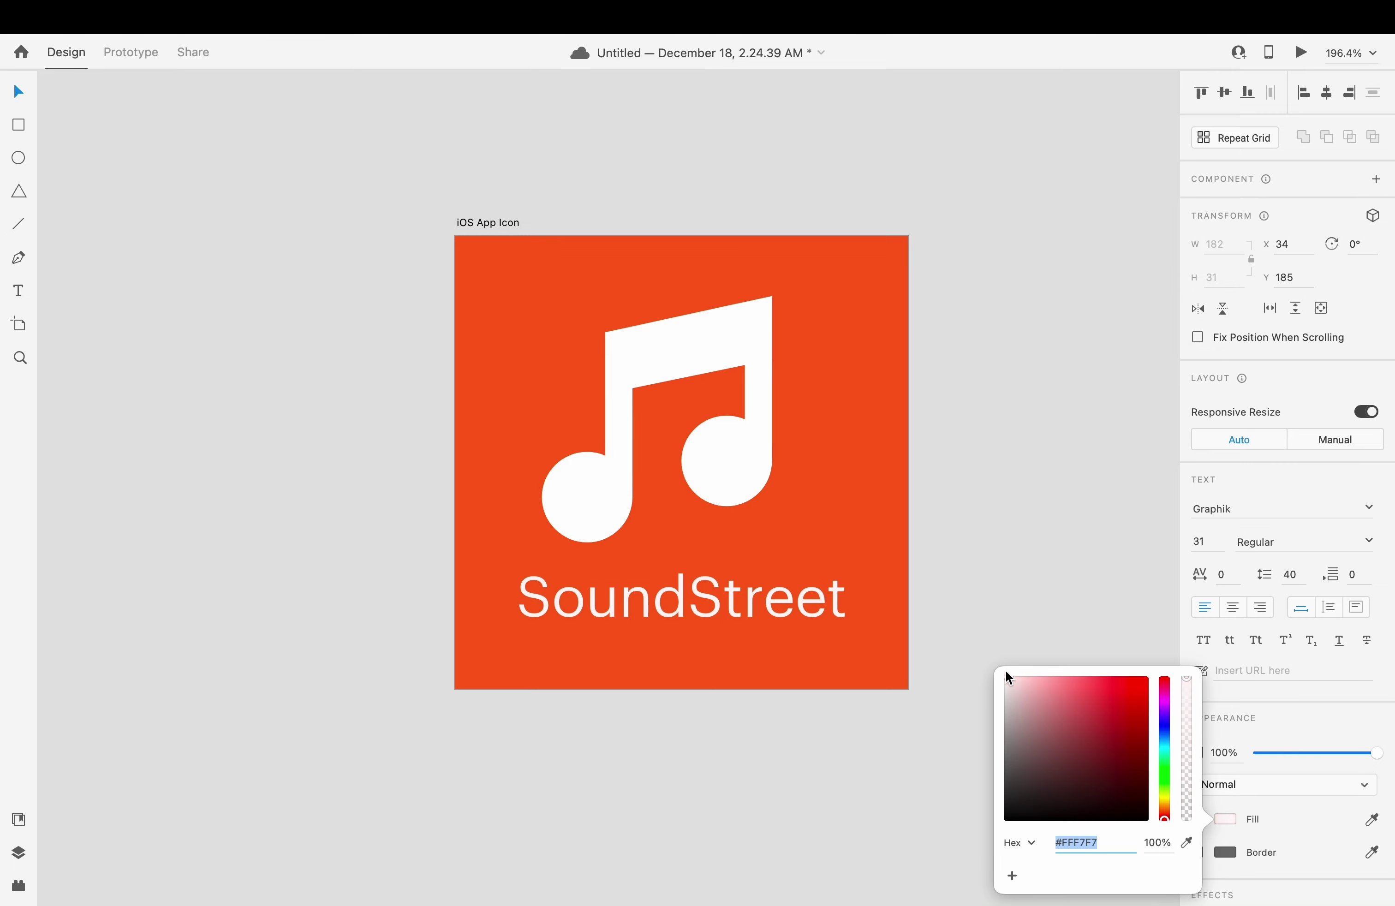
- Set the SoundStreet text's font weight to Medium and recentre it on the artboard at X 32, Y 184
click(1277, 542)
key(Down)
key(Down)
key(Down)
key(Down)
key(Down)
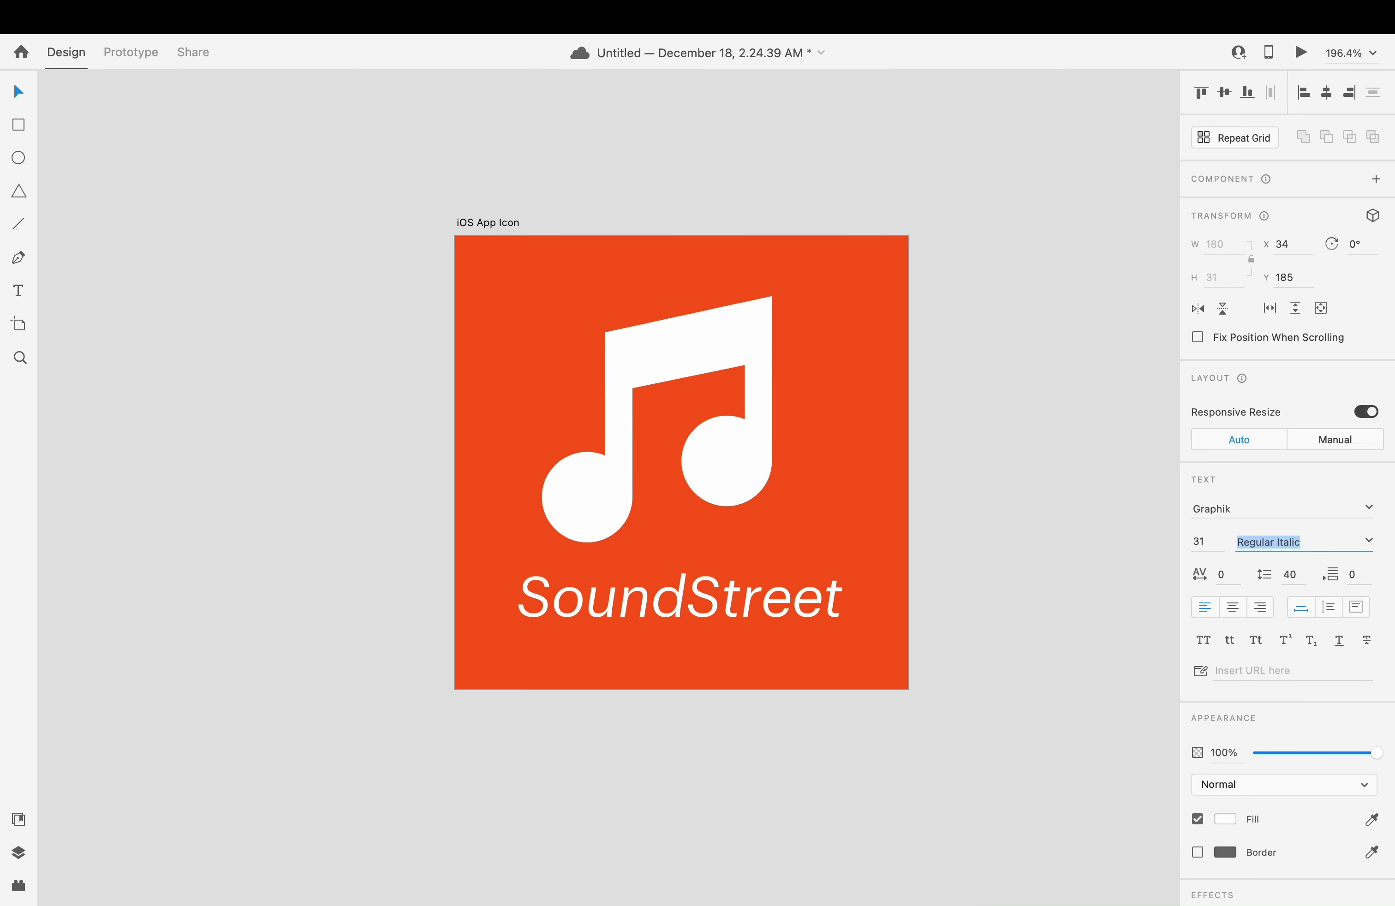
key(Down)
key(Down)
key(Down)
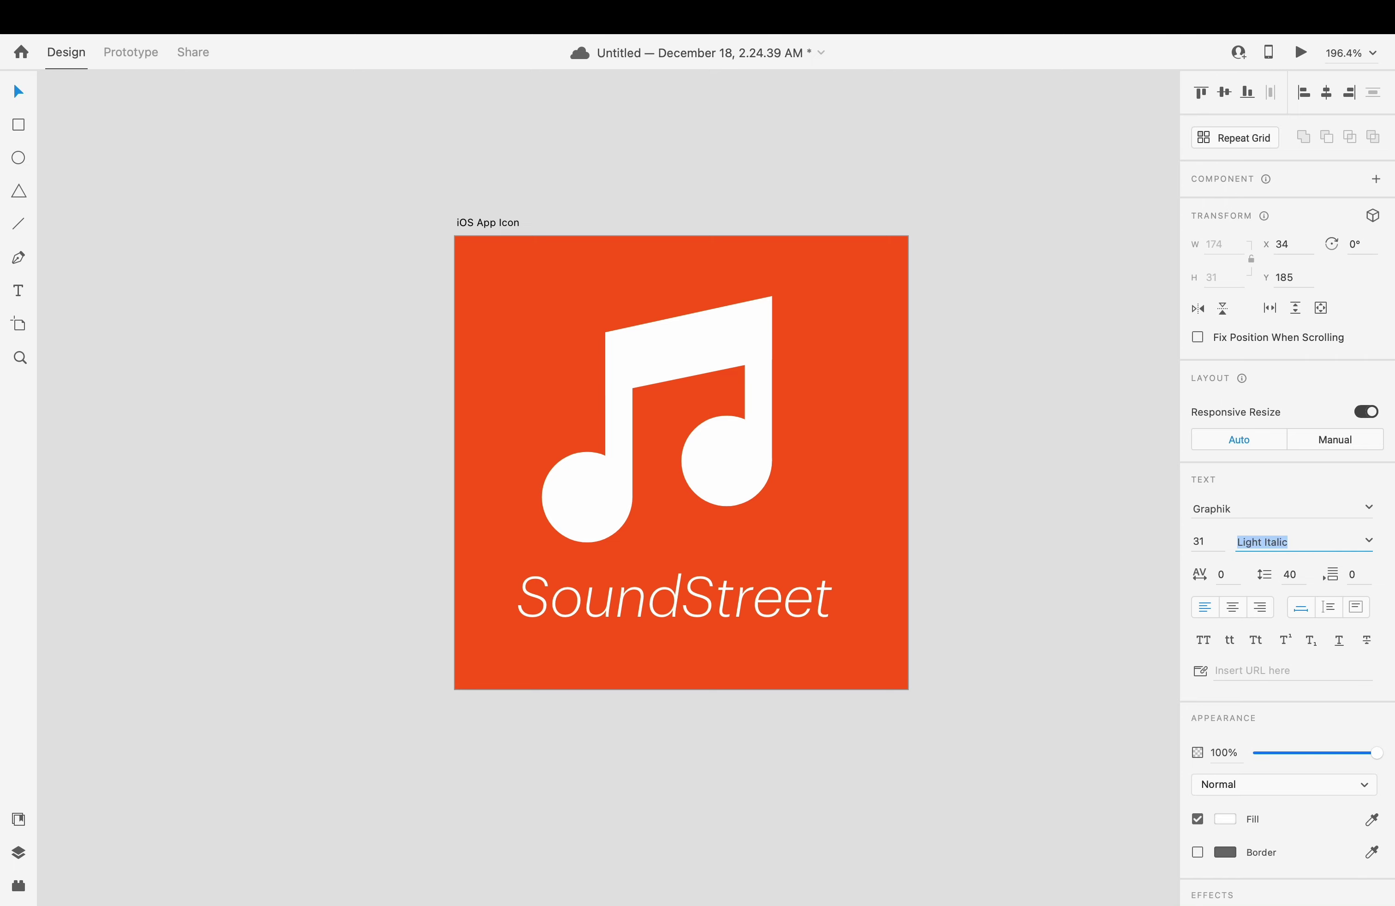
click(965, 536)
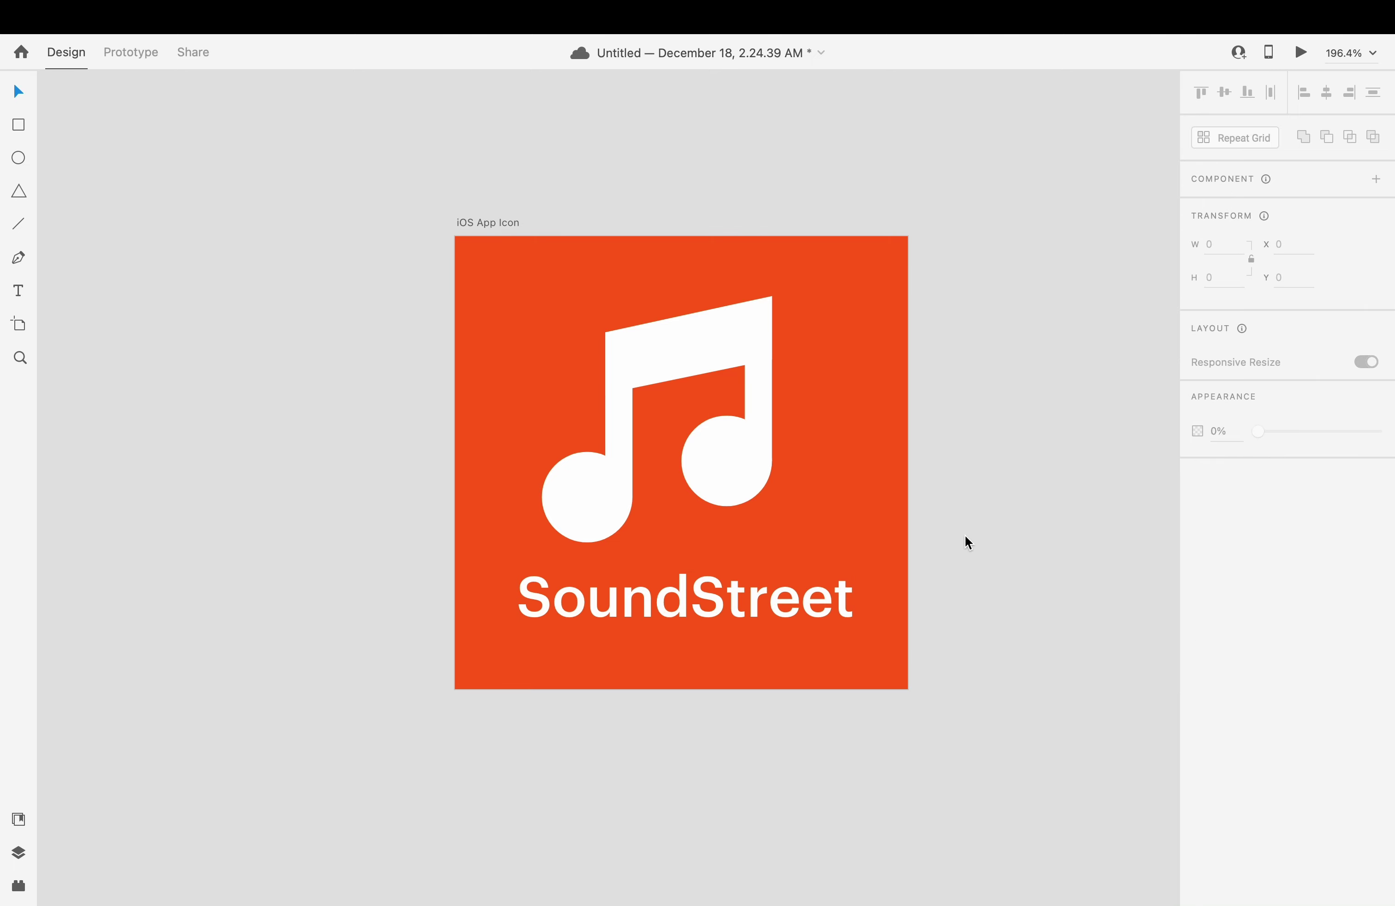
drag(761, 613, 759, 612)
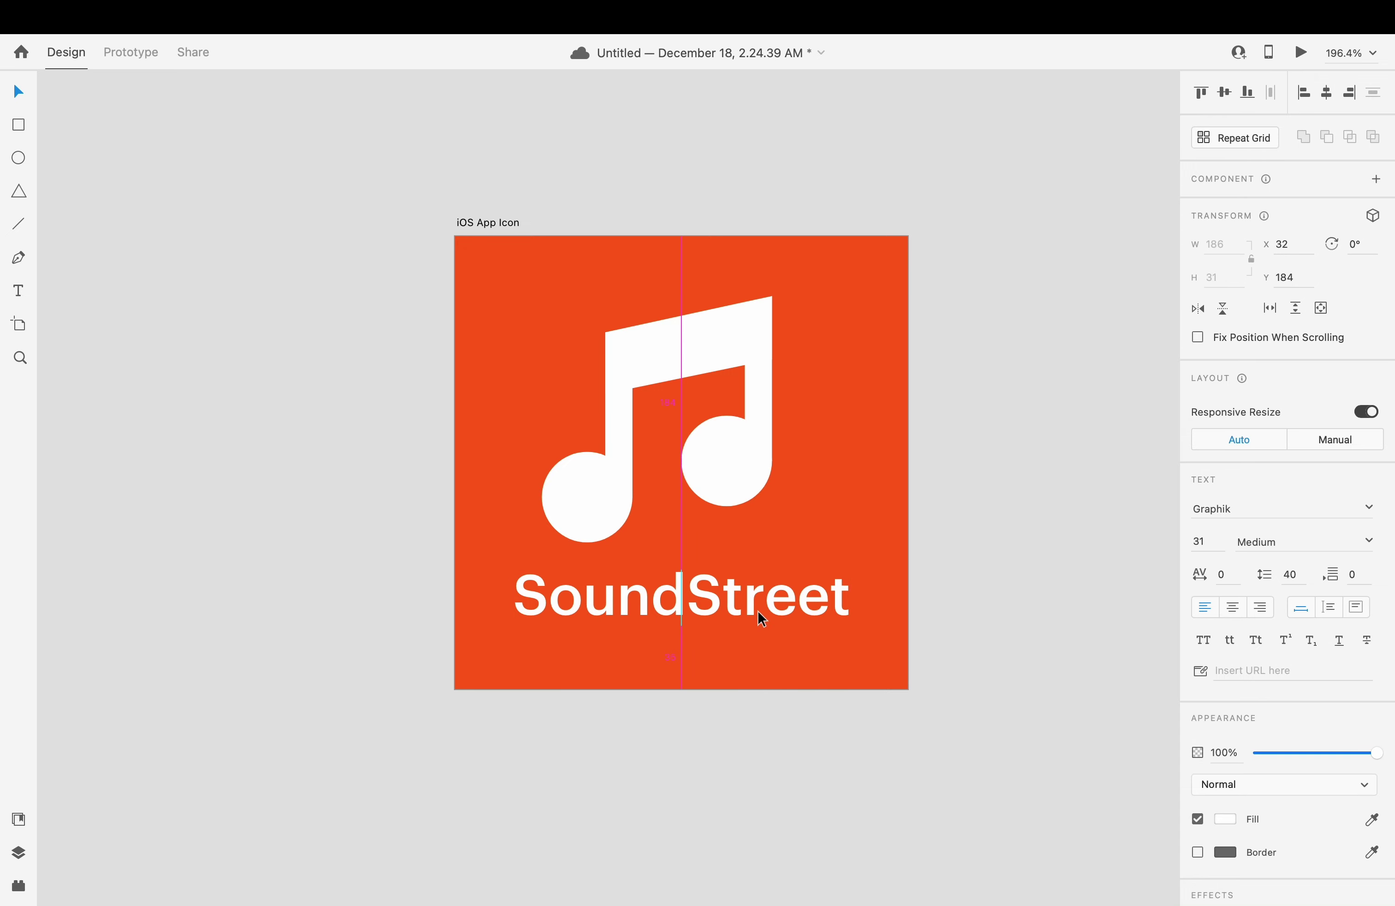
key(Escape)
- Move the music note group to X 56, Y 31
click(698, 359)
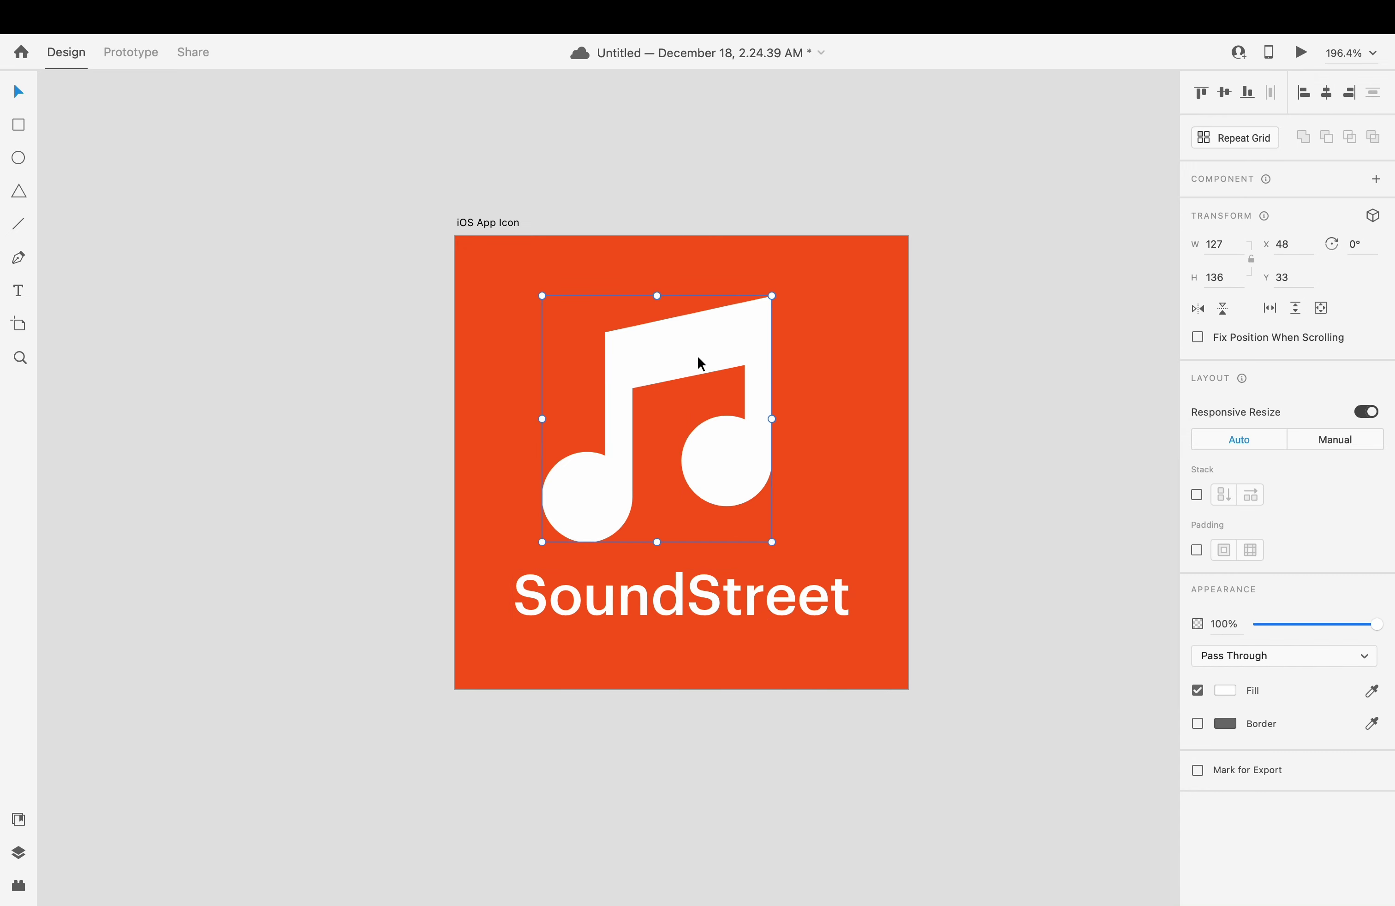
drag(697, 357, 705, 357)
key(Right)
key(Right)
key(Right)
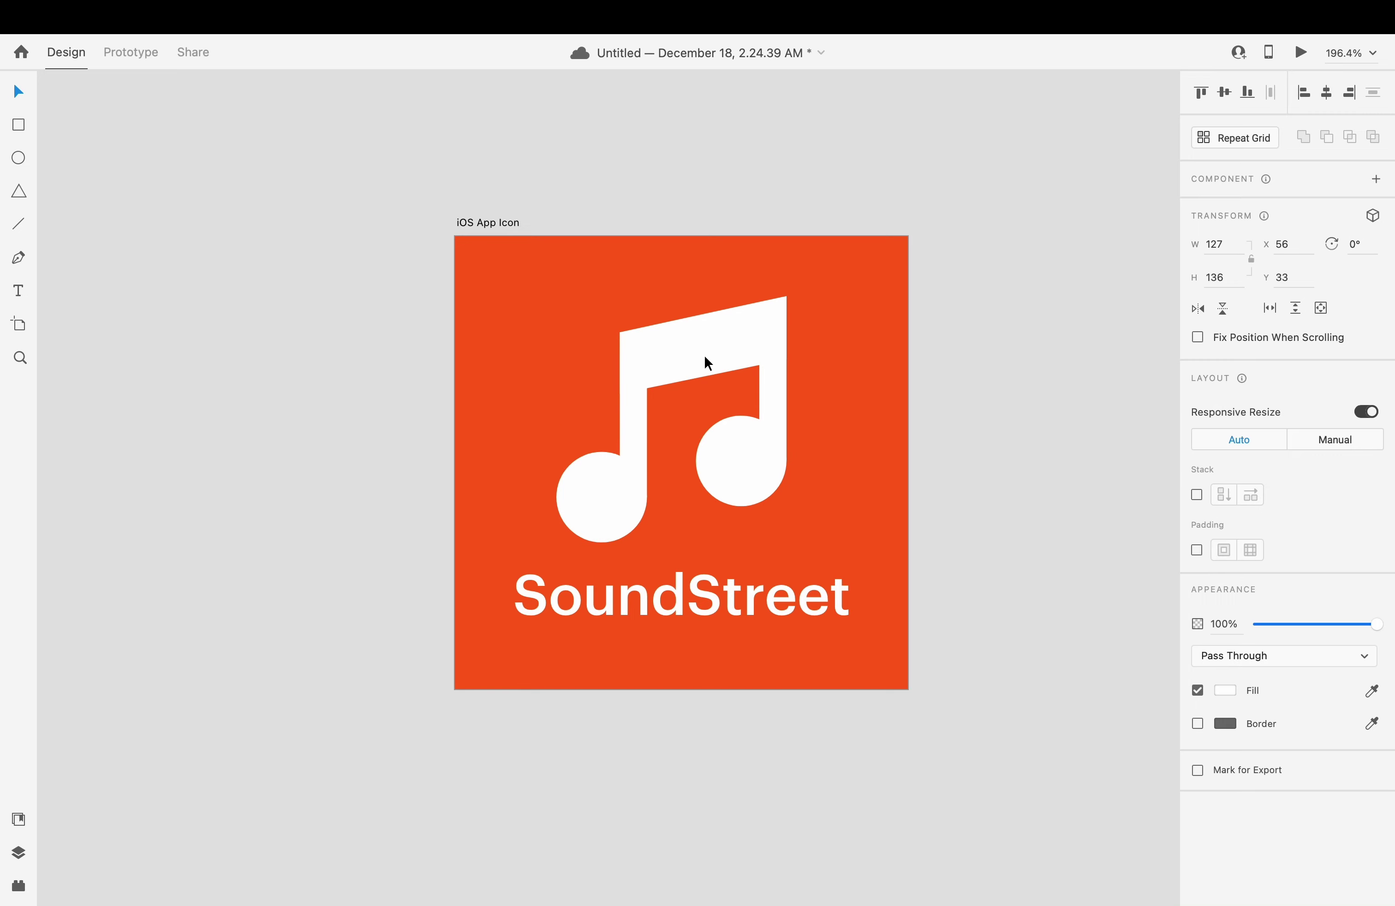
key(Up)
key(Up)
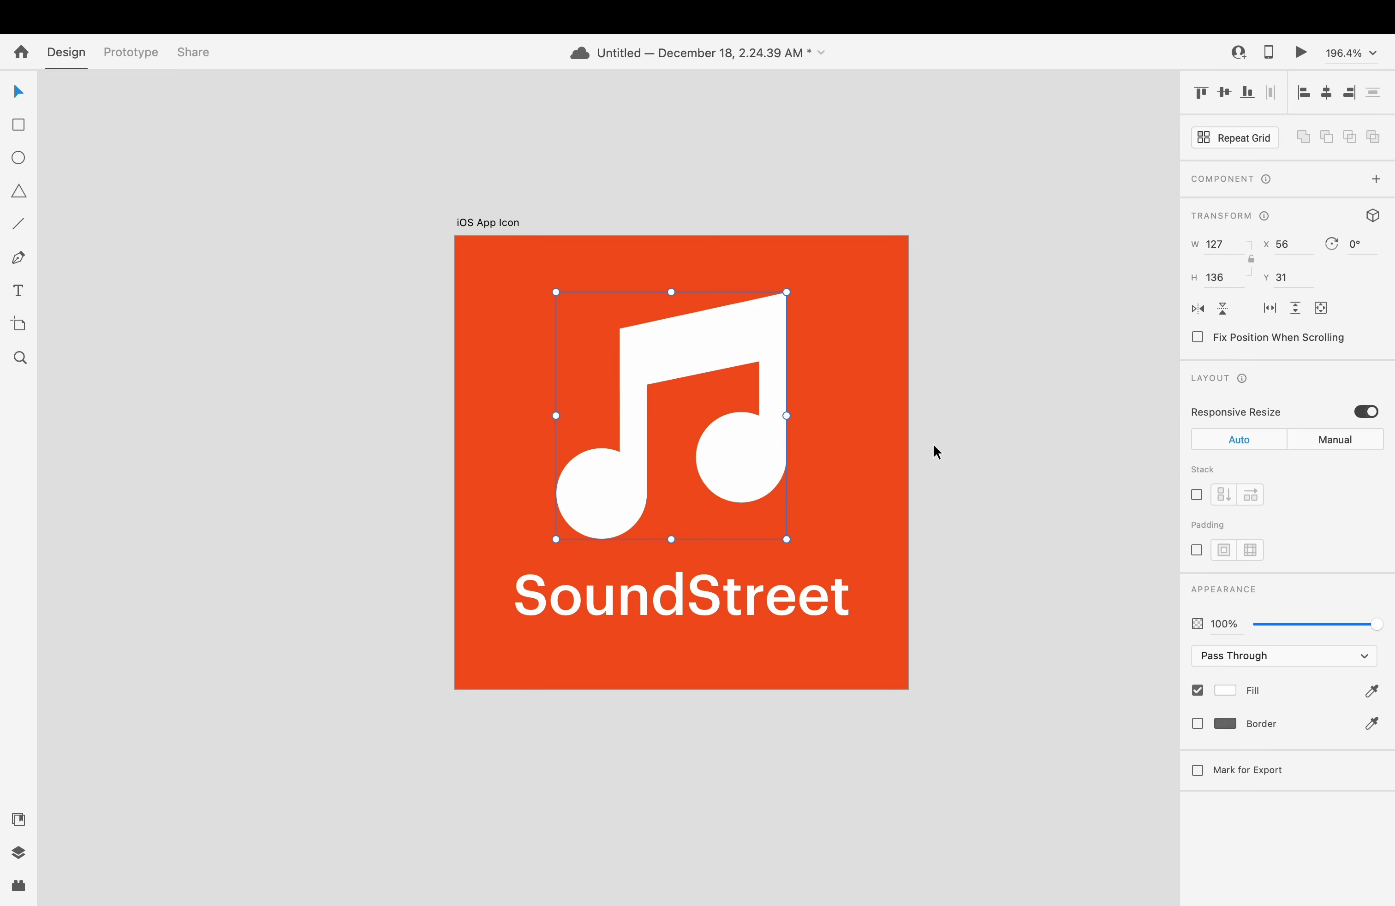
- Move the music note and the SoundStreet text together down 5 px so their combined top sits at Y 36
shift+click(768, 614)
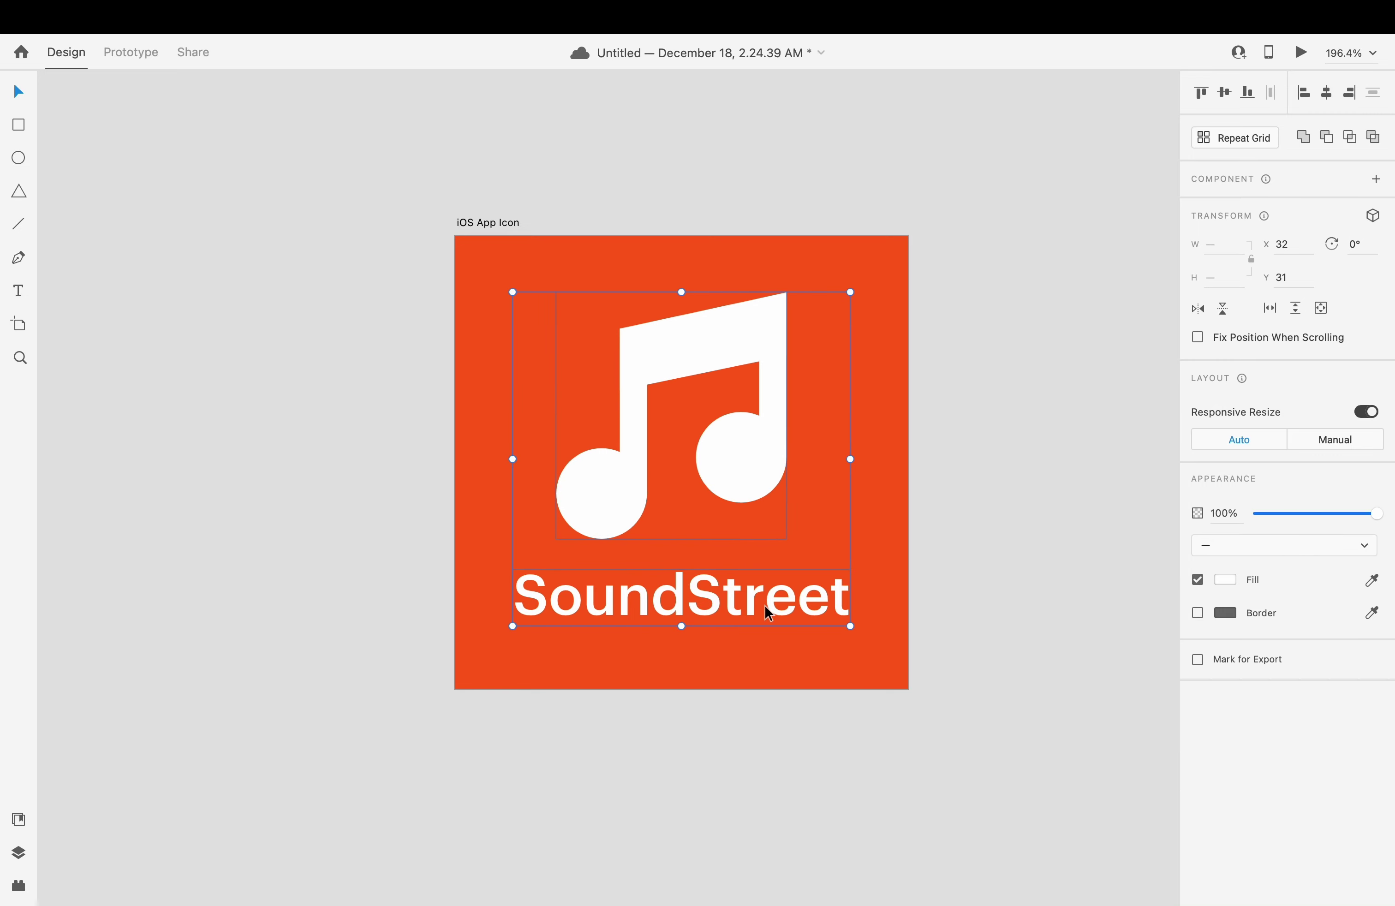
key(shift+Down)
key(Up)
key(Up)
key(Up)
key(Up)
key(Up)
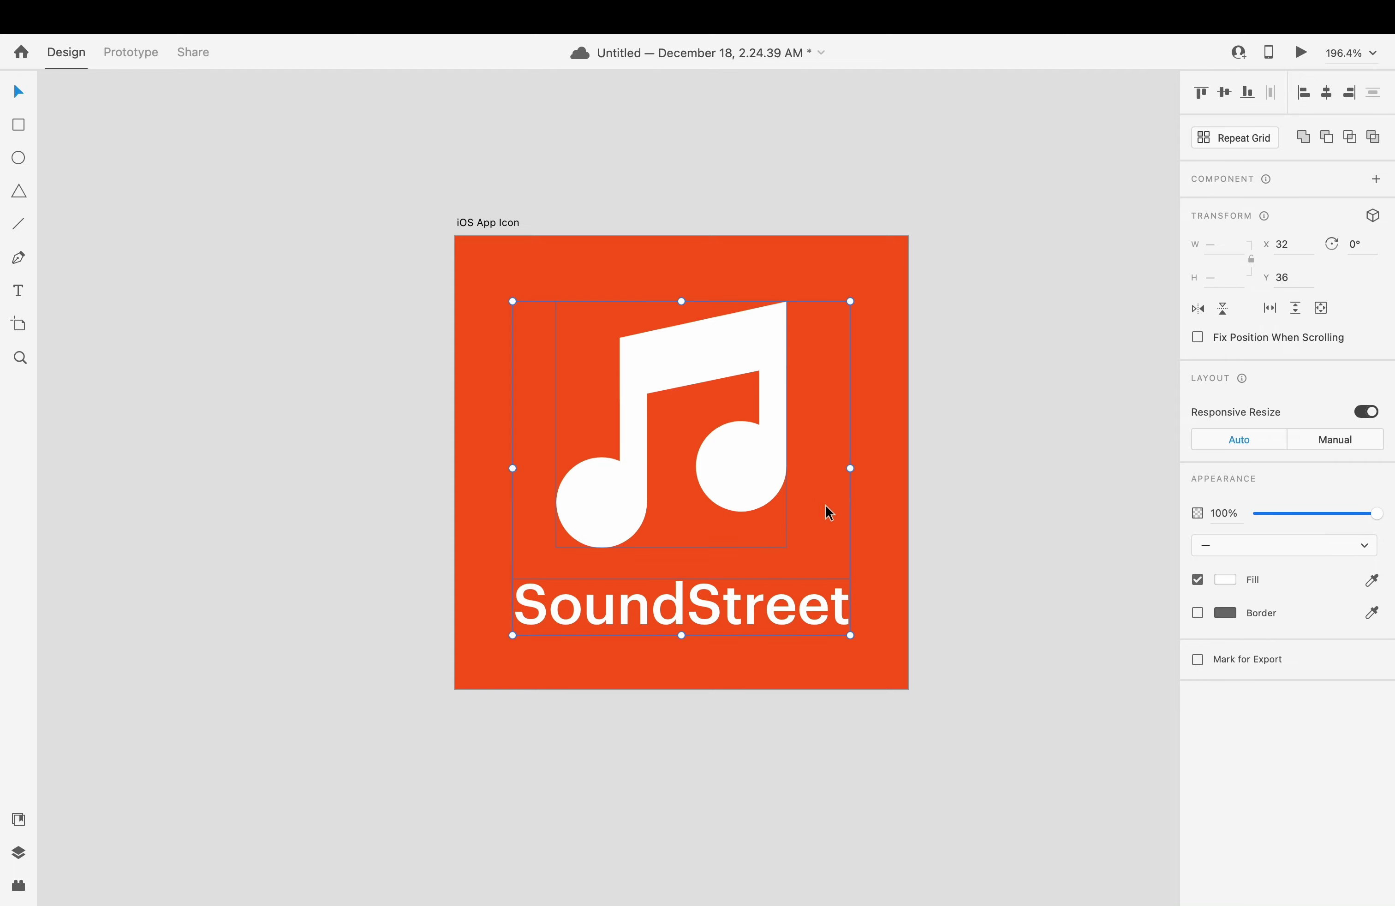
click(977, 518)
- Scale the music note and text down together from their centre until the note is about 114 by 123 px
click(769, 614)
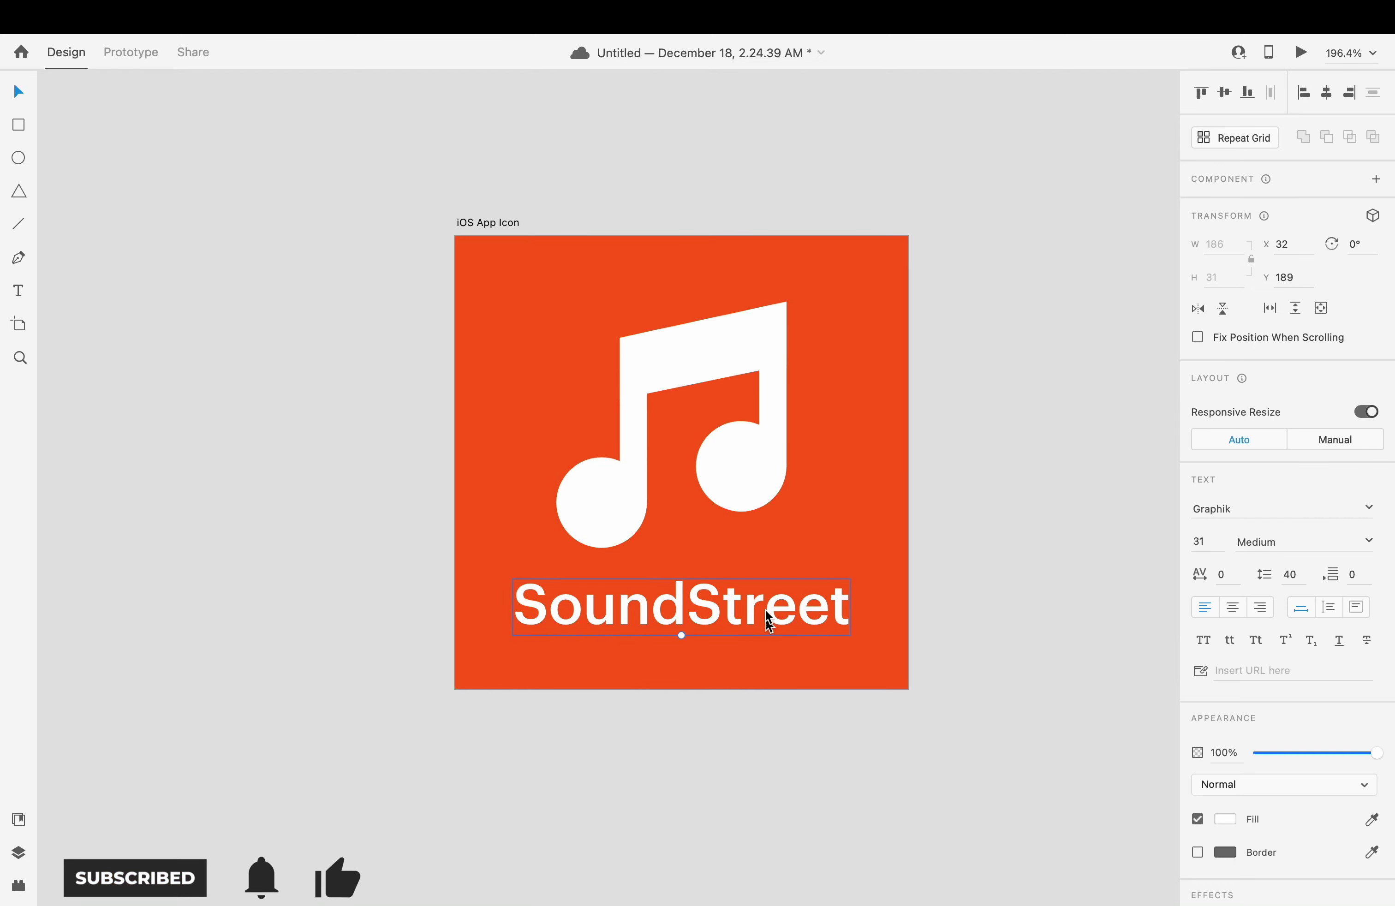
shift+click(748, 471)
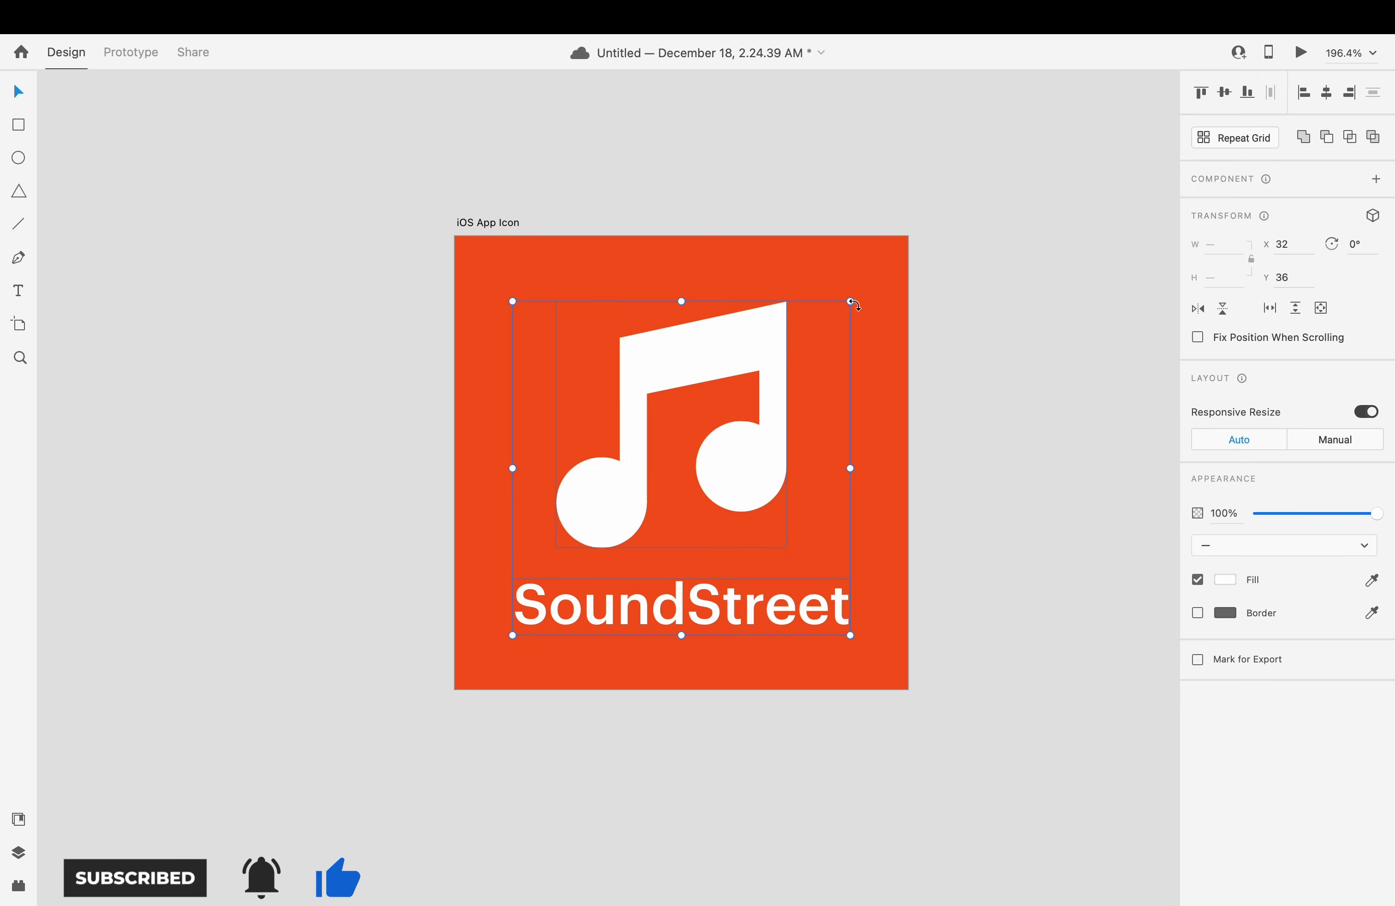
key(alt)
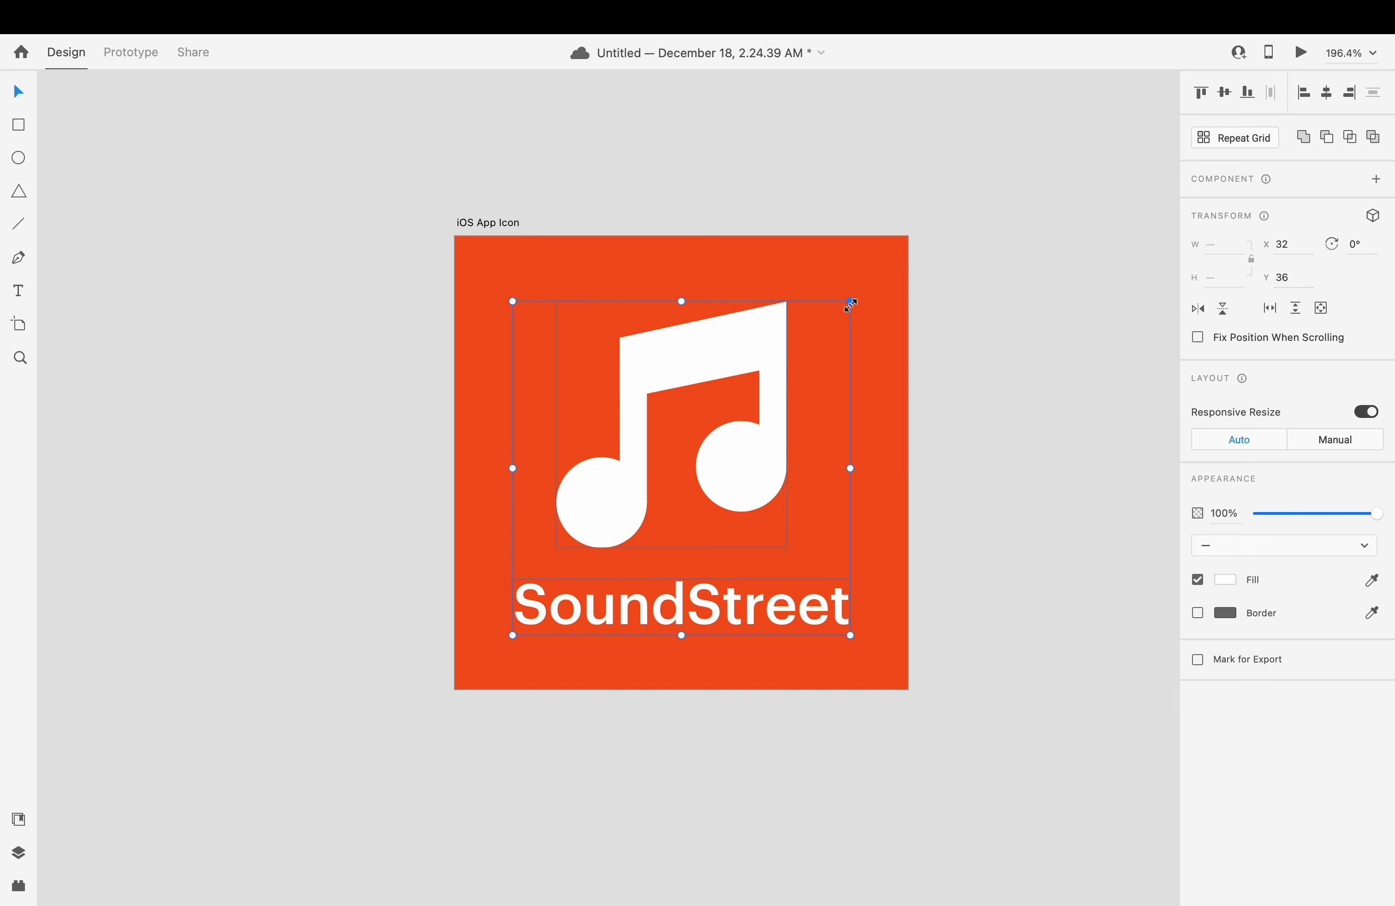
drag(852, 302, 839, 321)
click(969, 404)
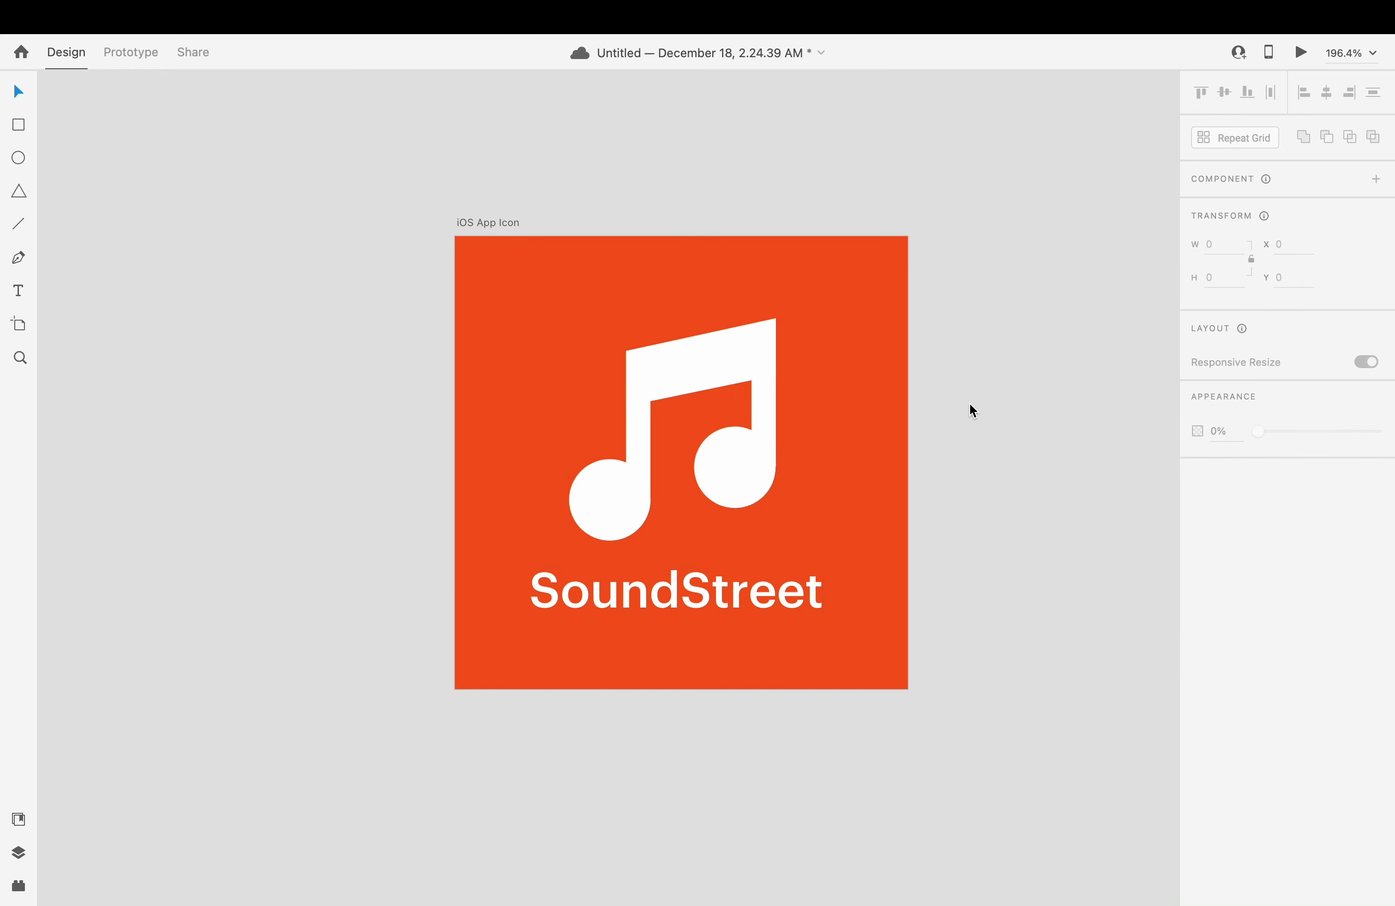
- Nudge the music note group up 3 px to widen its gap to the text
click(754, 409)
key(Up)
key(Up)
key(Up)
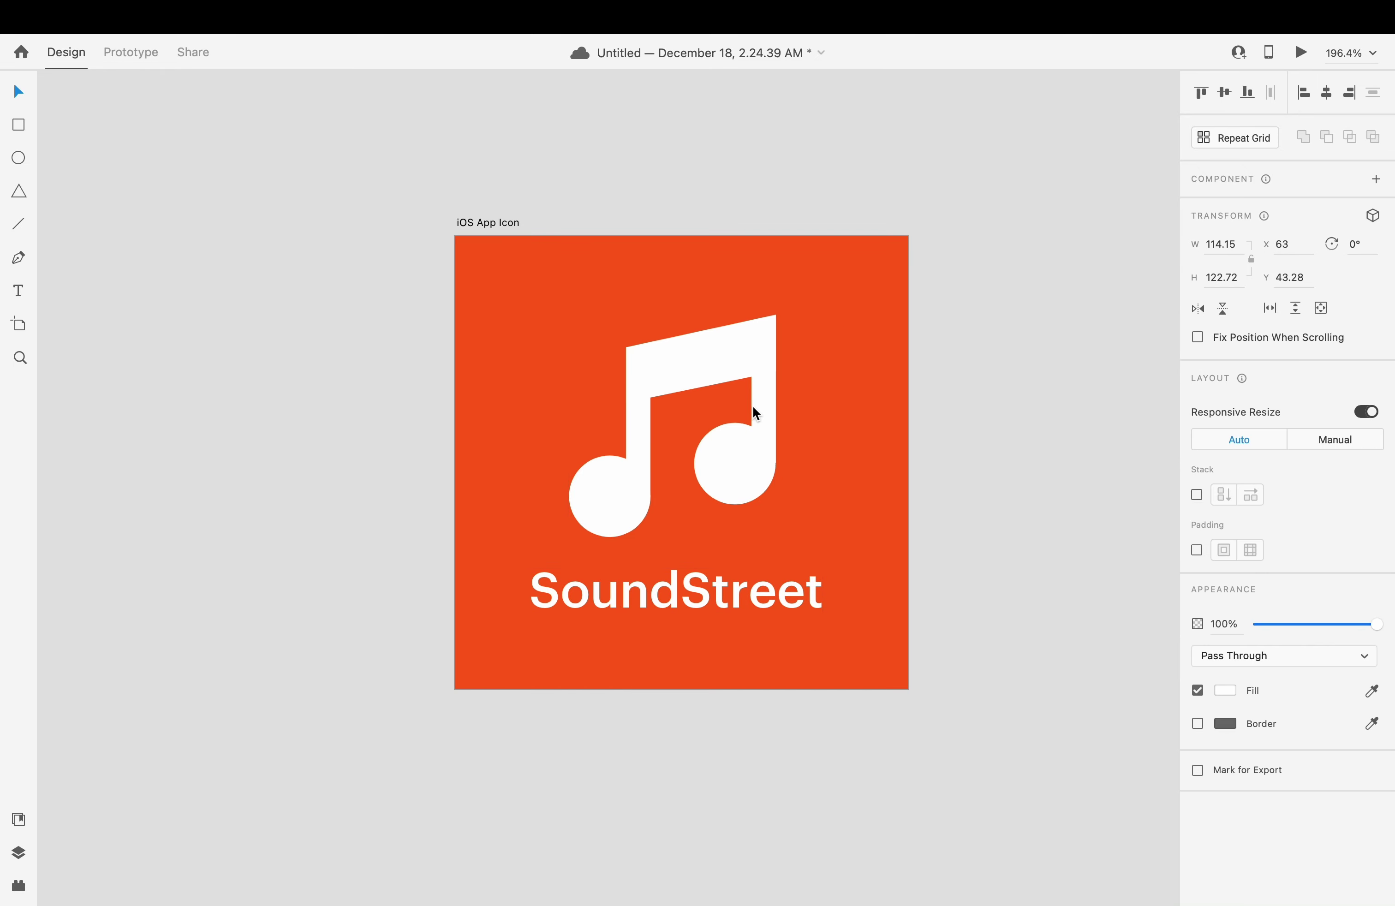
click(854, 471)
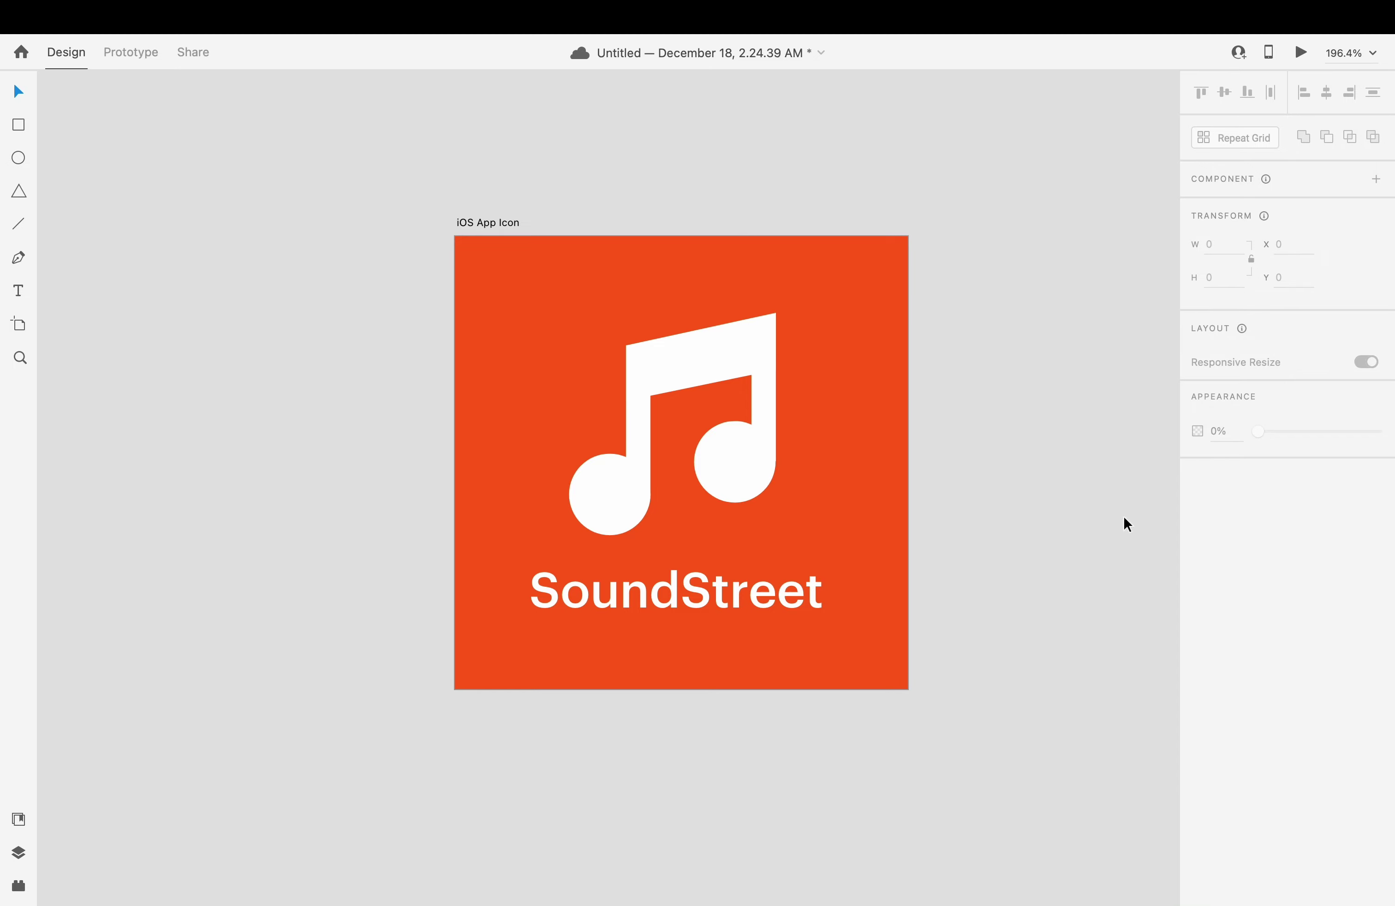
- Change the iOS App Icon artboard's fill from a solid color to a radial gradient
click(482, 224)
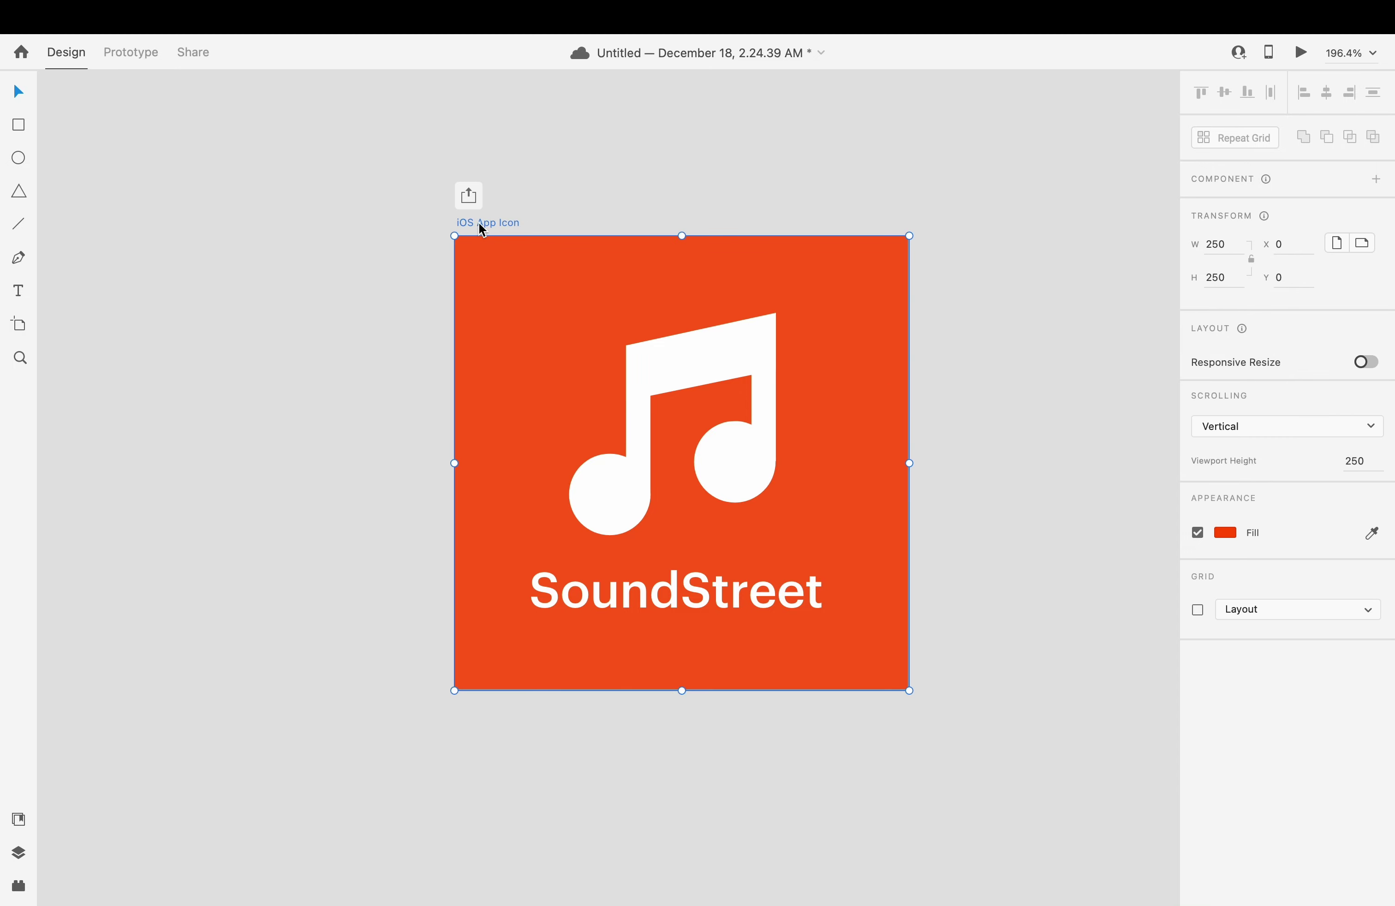
click(1228, 533)
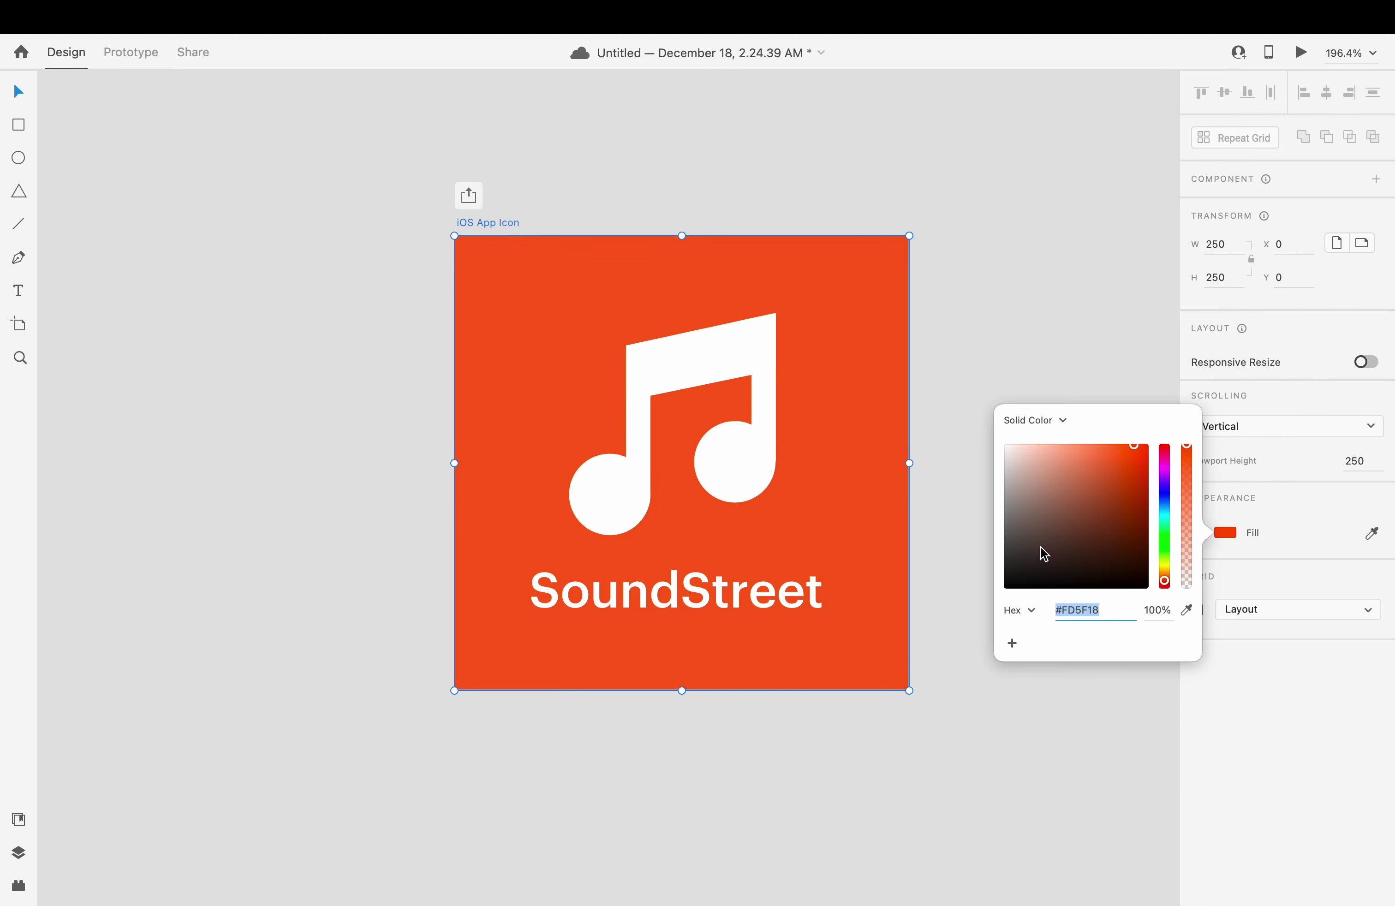
click(1041, 418)
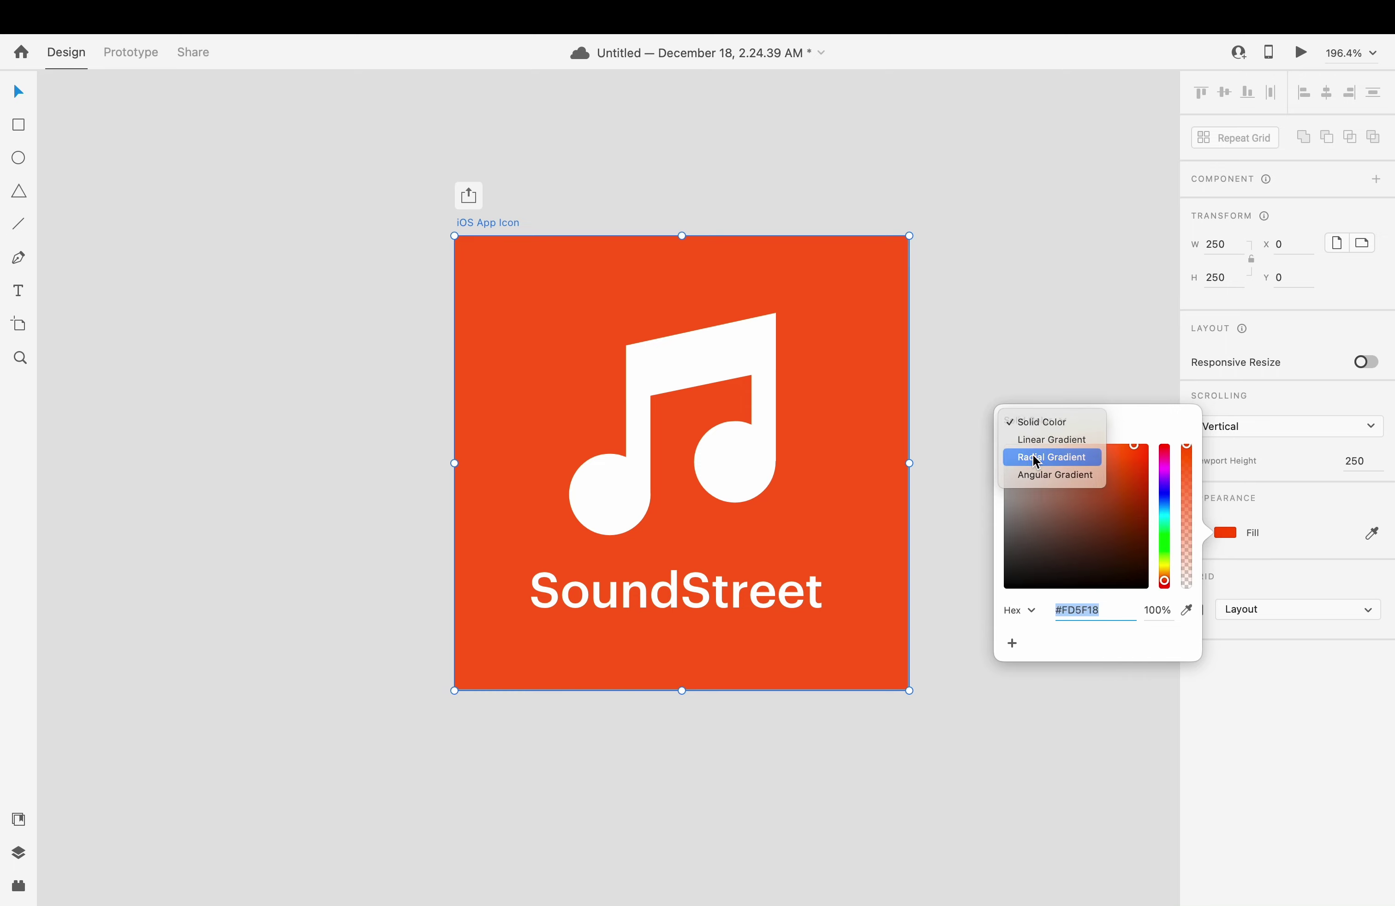
click(1039, 458)
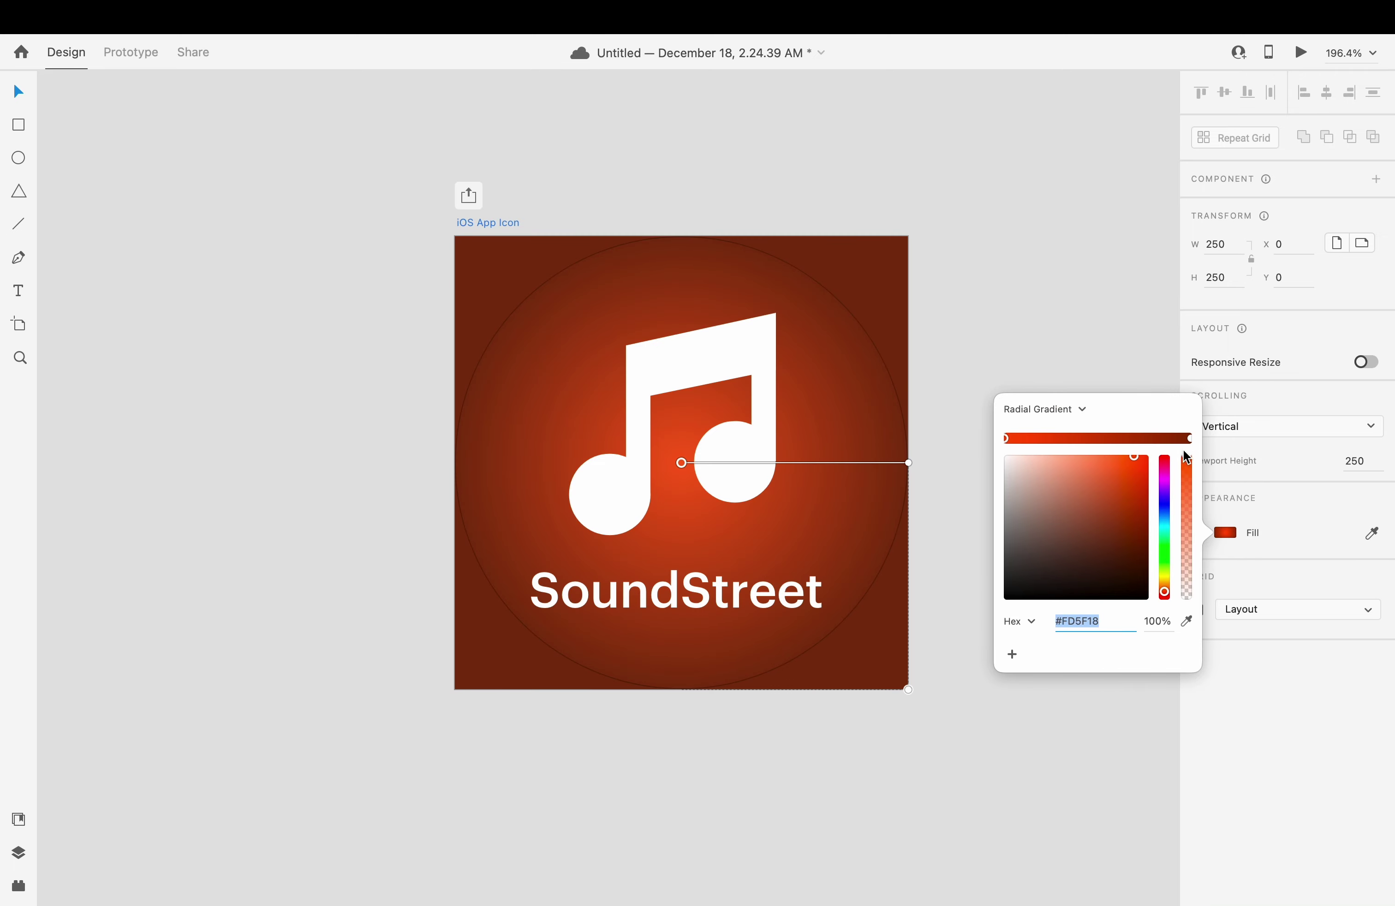
- Set the radial gradient's outer color stop to #E24700 and its centre stop to #FF4F00
click(1191, 439)
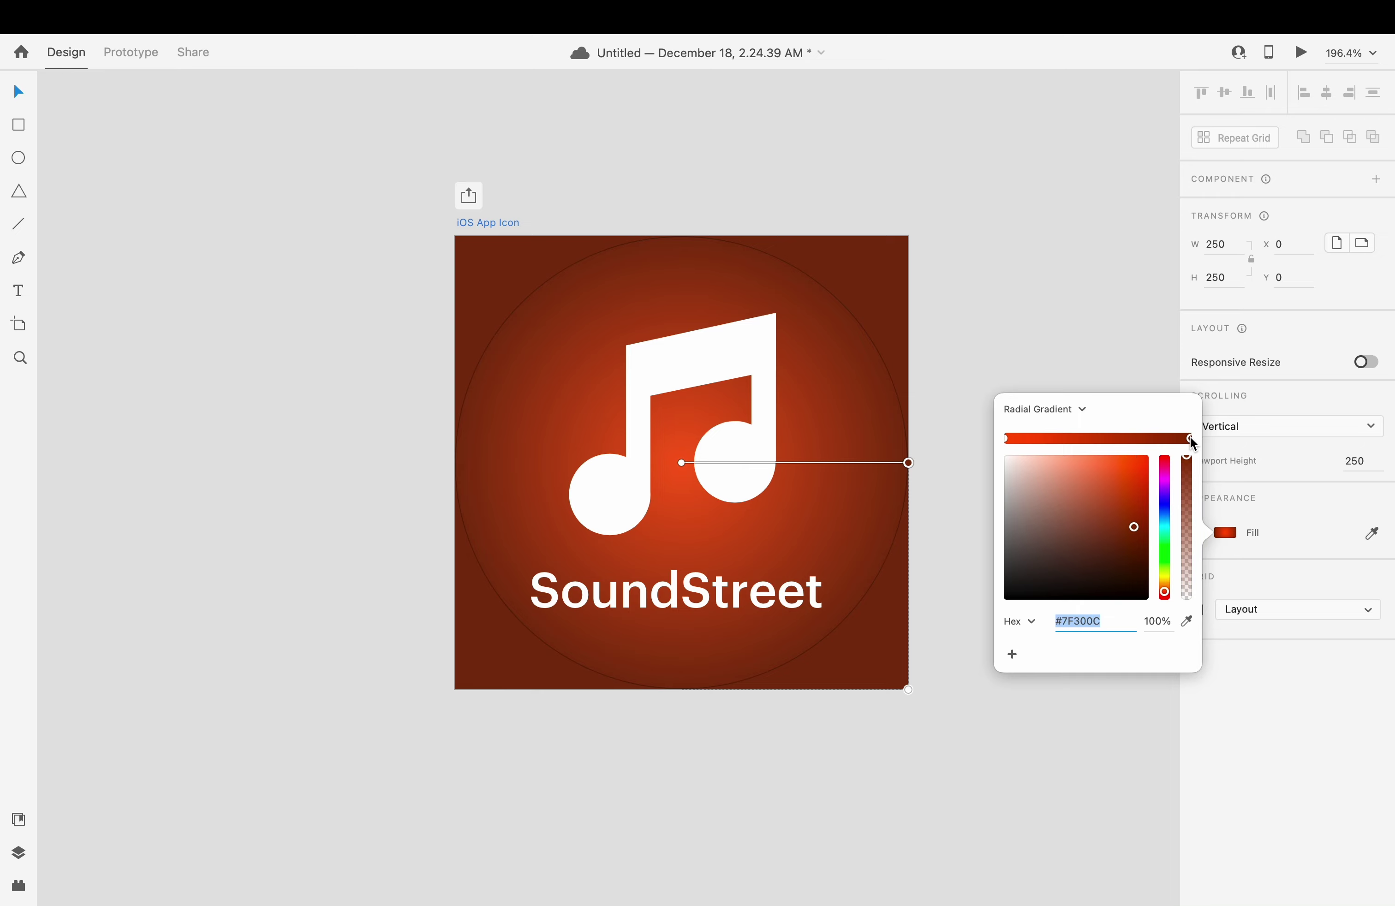
mouse_move(1141, 507)
mouse_down()
mouse_move(1168, 492)
mouse_move(1166, 447)
mouse_move(1171, 478)
mouse_up()
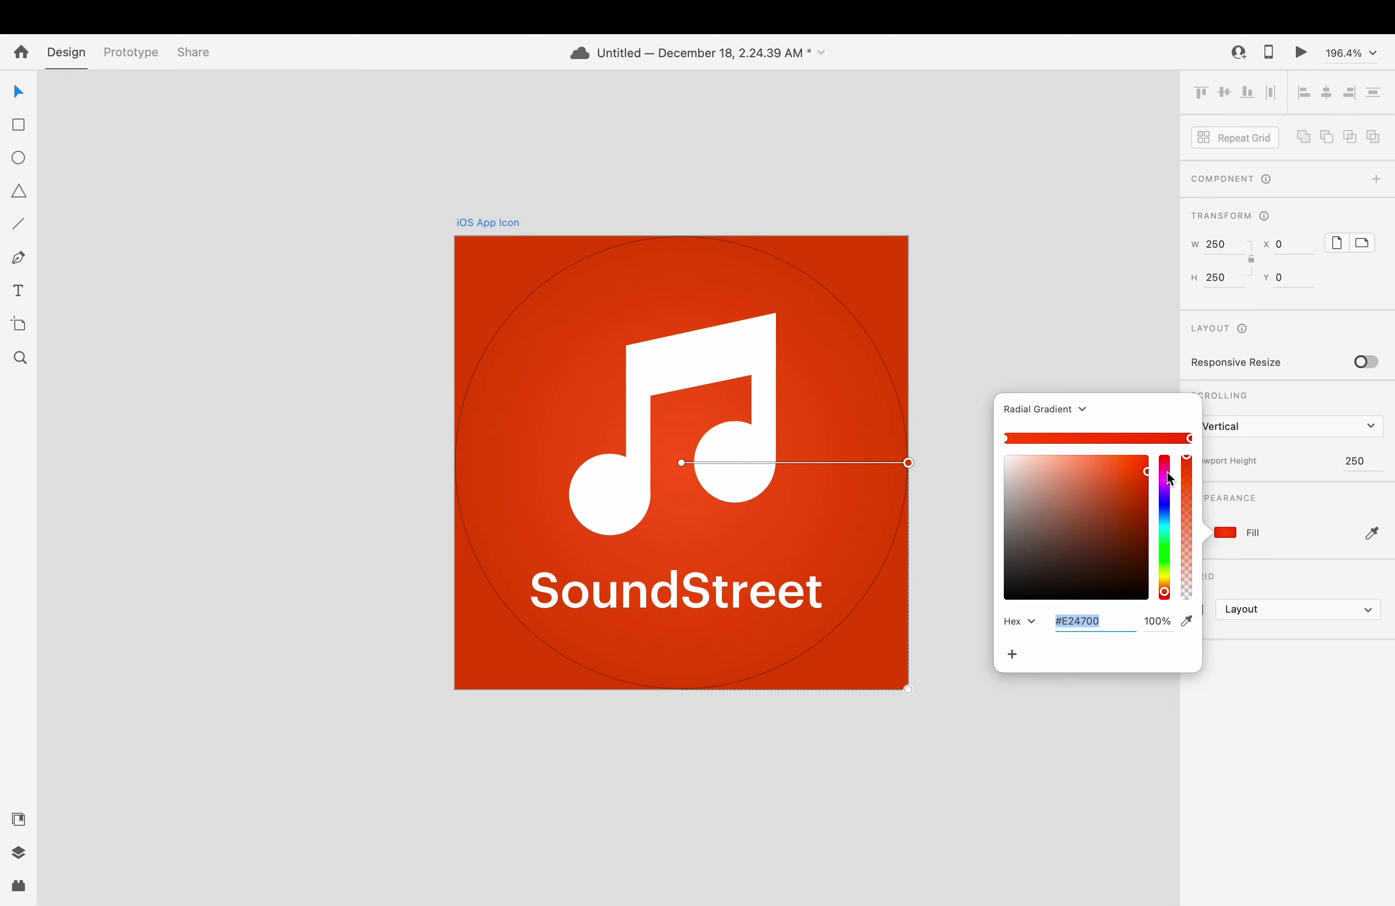
click(1007, 438)
drag(1146, 480, 1171, 452)
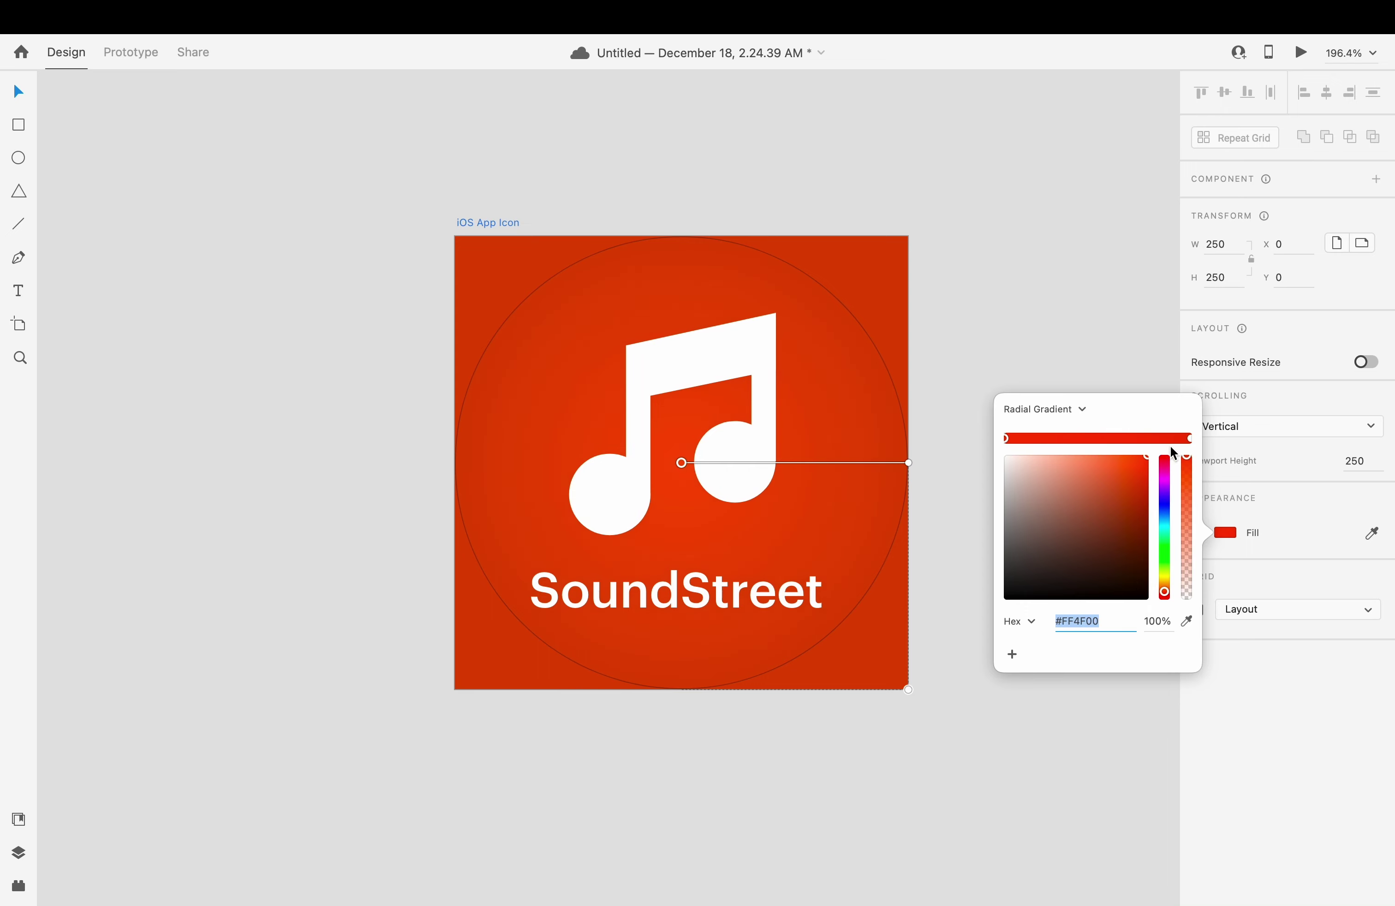
- Shift the hue of the radial gradient's centre stop to orange #FF7F00
click(1167, 590)
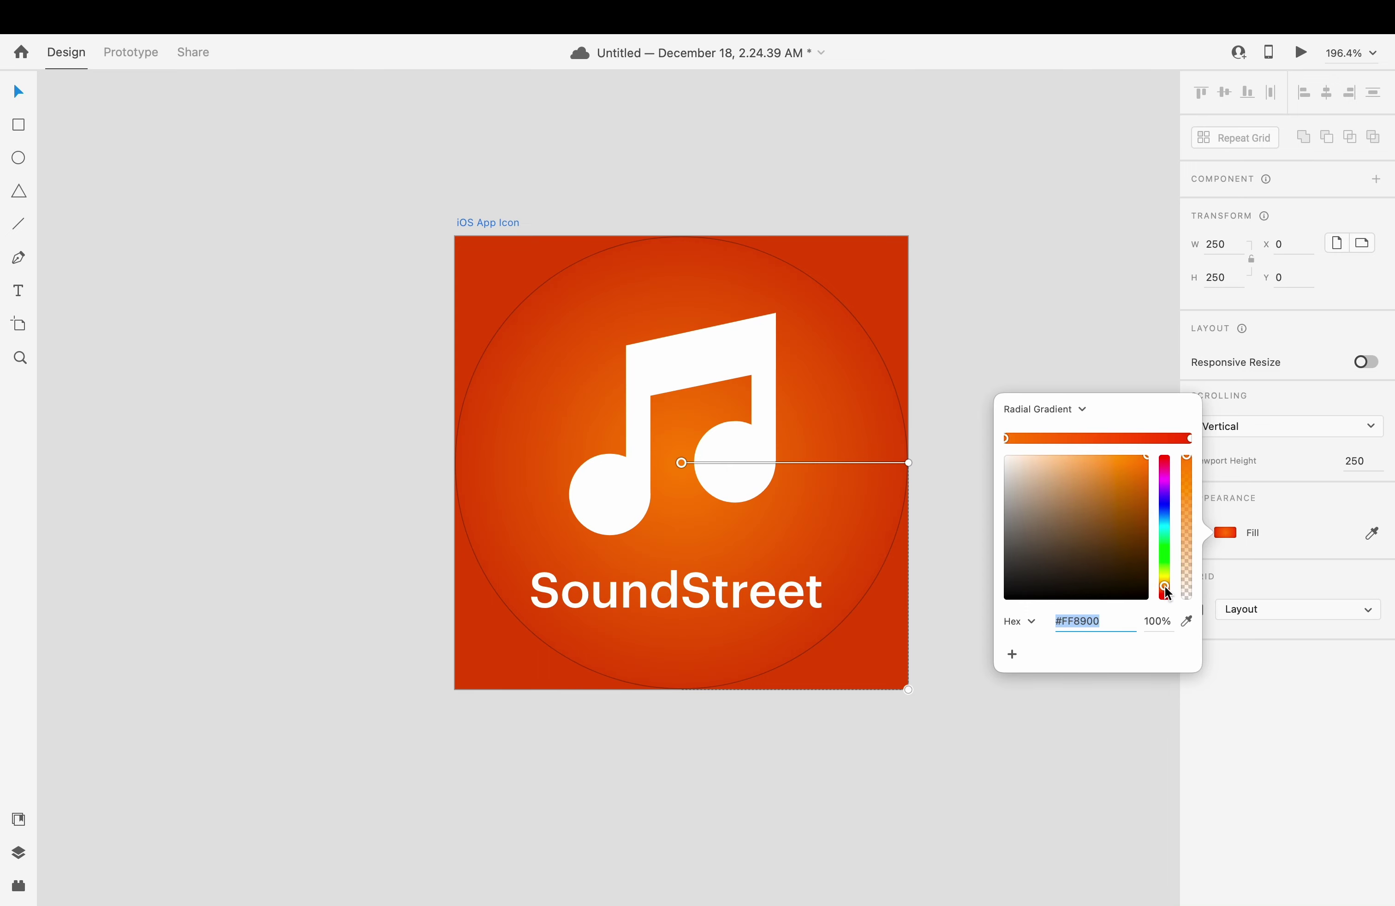
drag(1168, 592, 1168, 594)
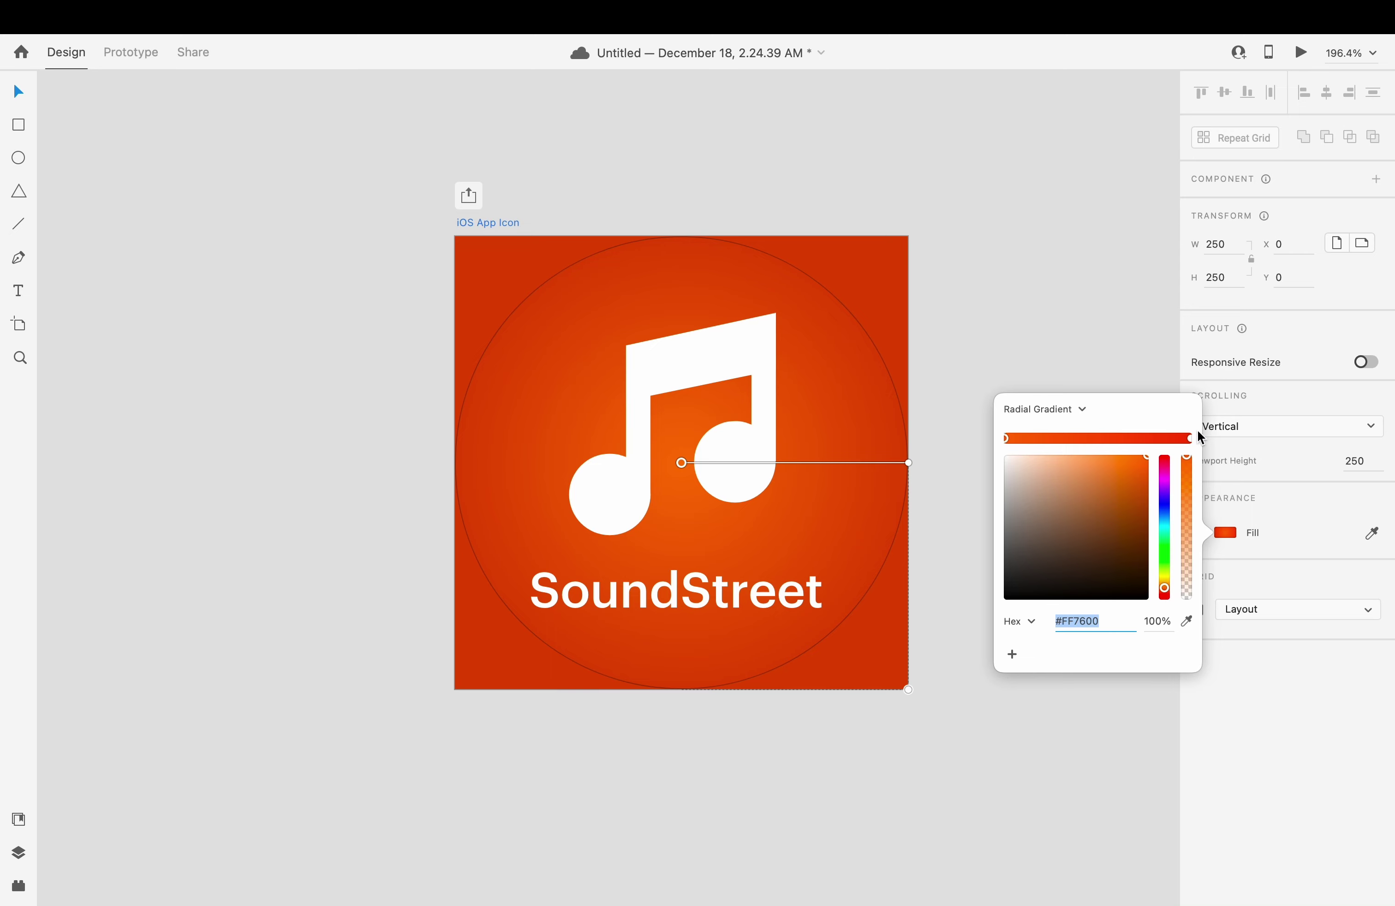
click(1168, 594)
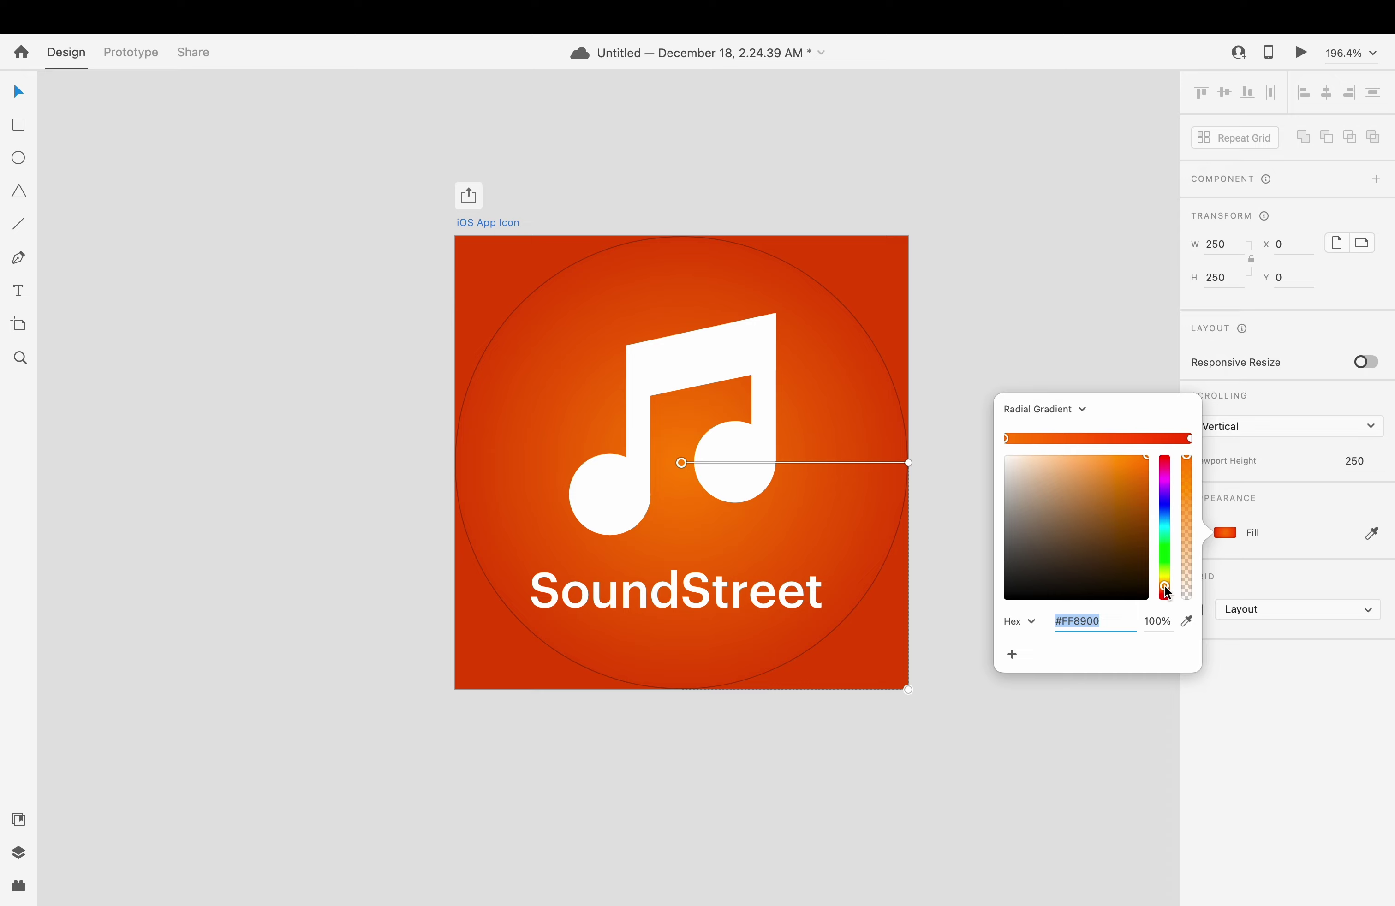
mouse_move(1168, 593)
mouse_down()
mouse_move(1167, 562)
mouse_move(1166, 588)
mouse_up()
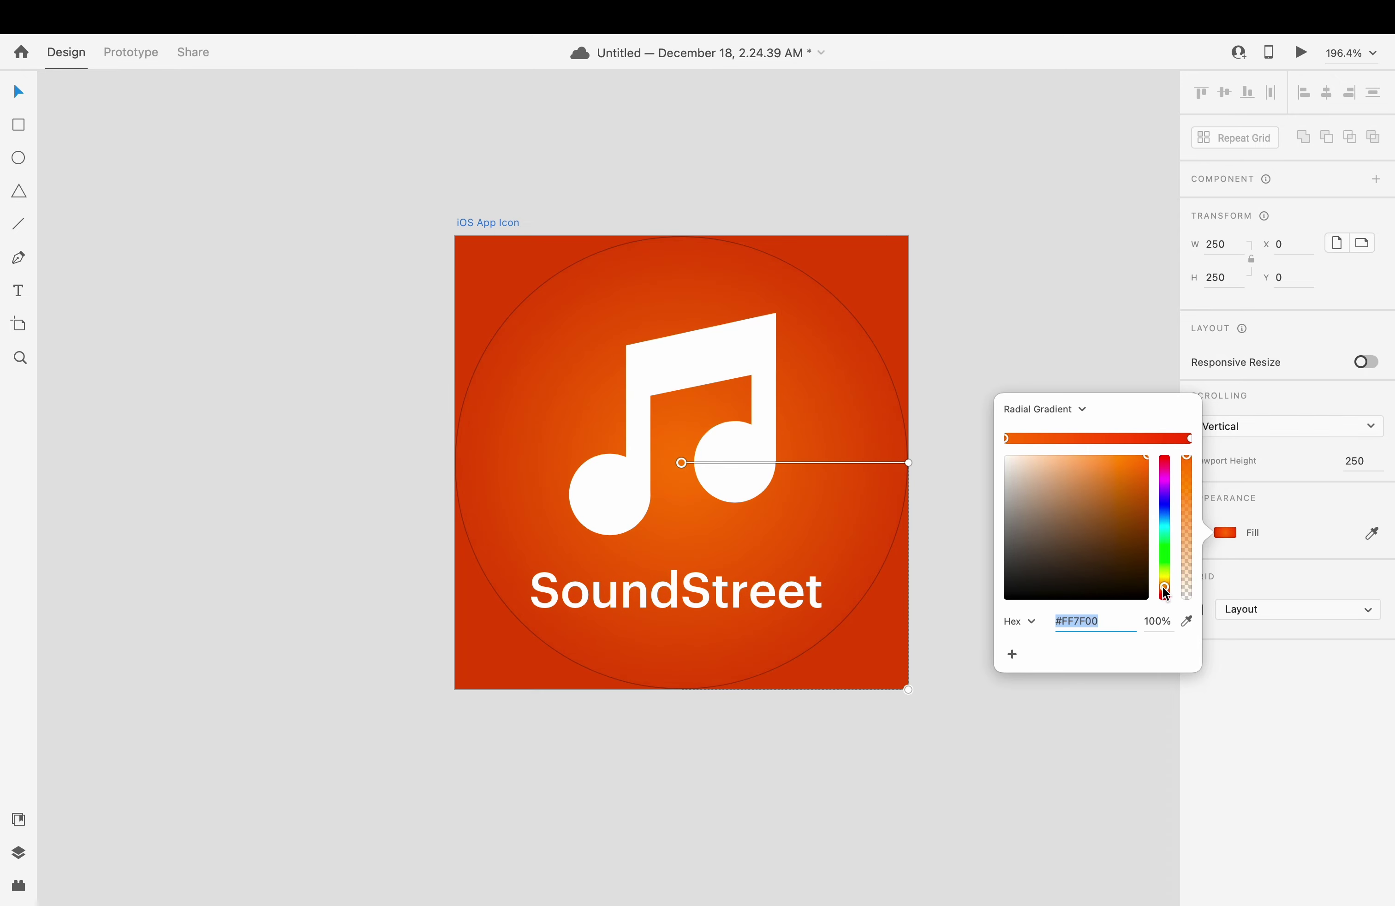
- Brighten the radial gradient's outer color stop to #FF5102 and close the fill editor
click(1191, 439)
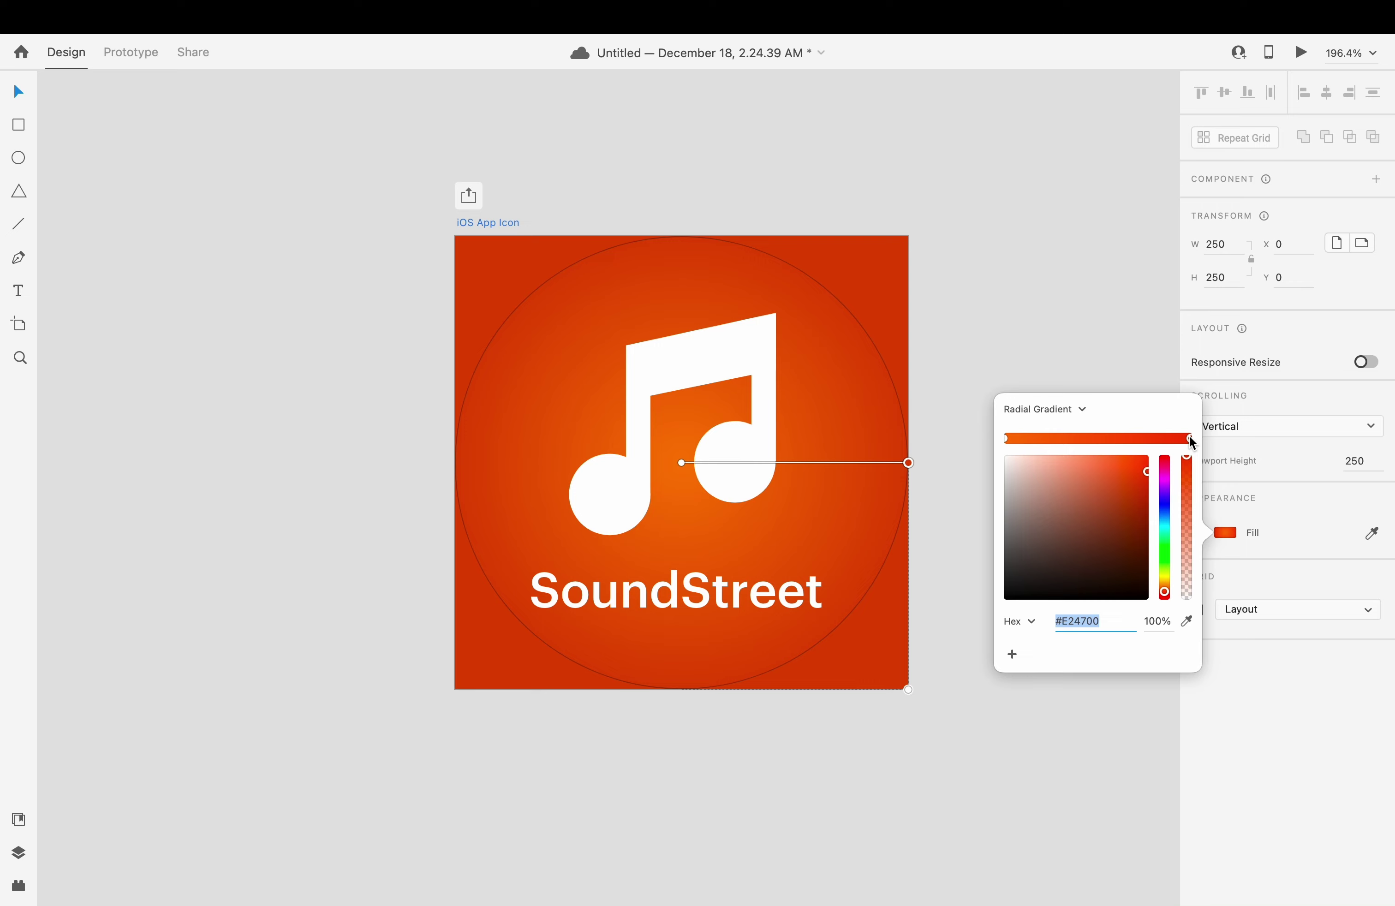
click(1145, 469)
drag(1144, 468, 1147, 437)
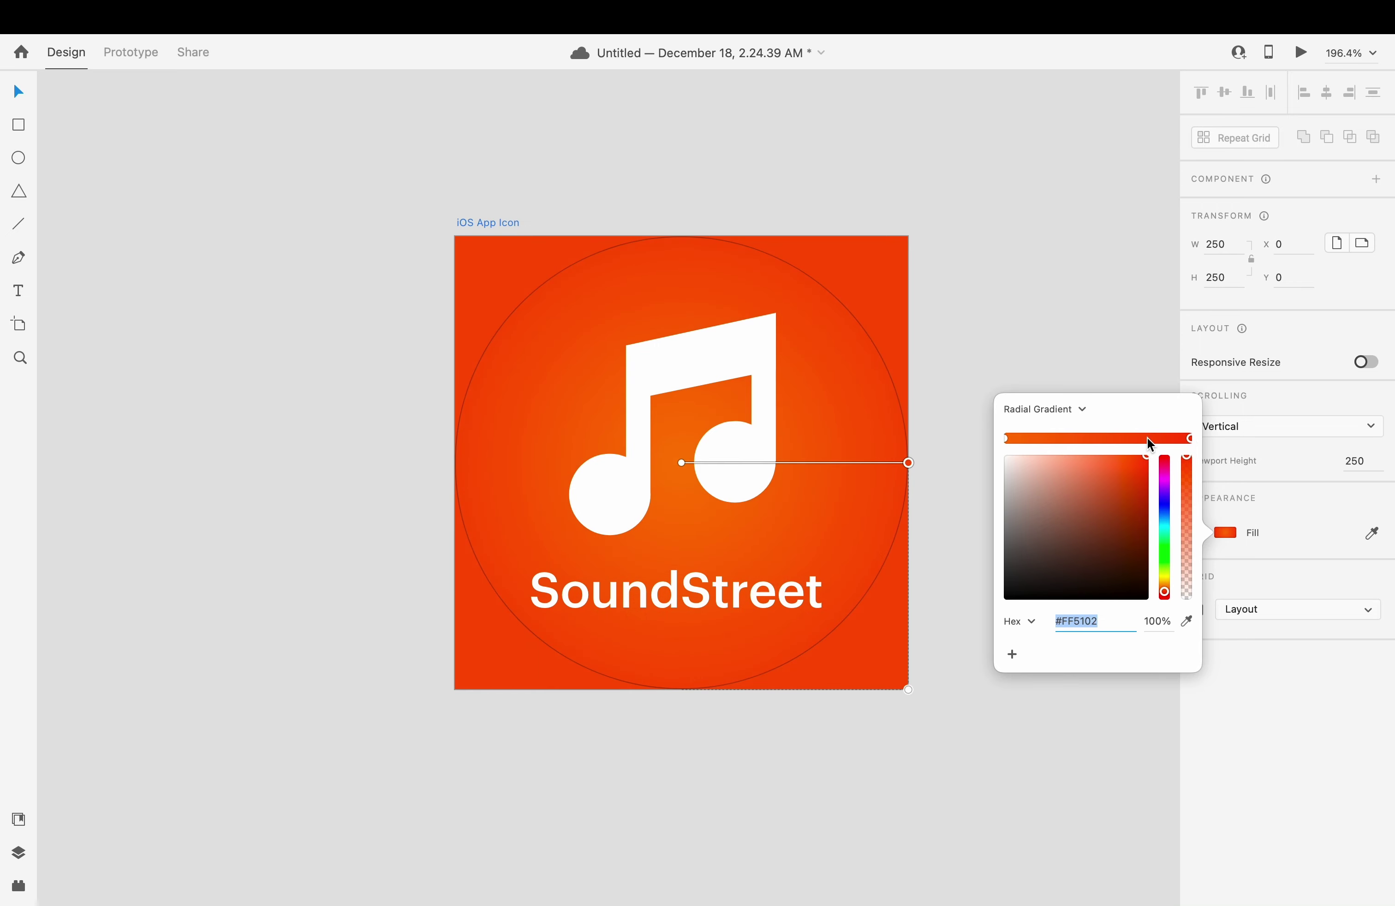
click(1046, 366)
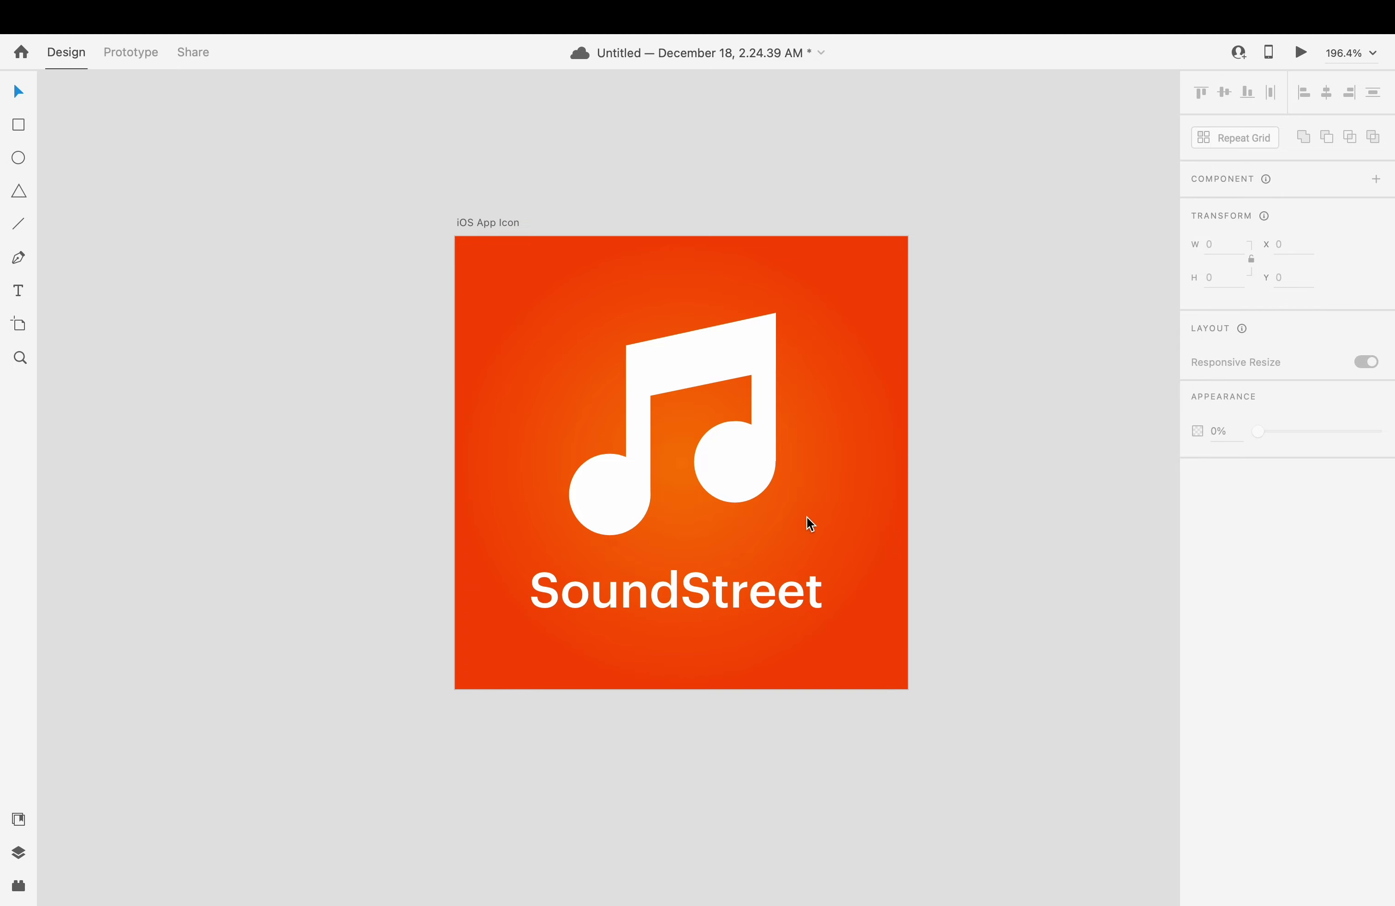
- Enable a drop shadow on the SoundStreet text below the music note
click(773, 396)
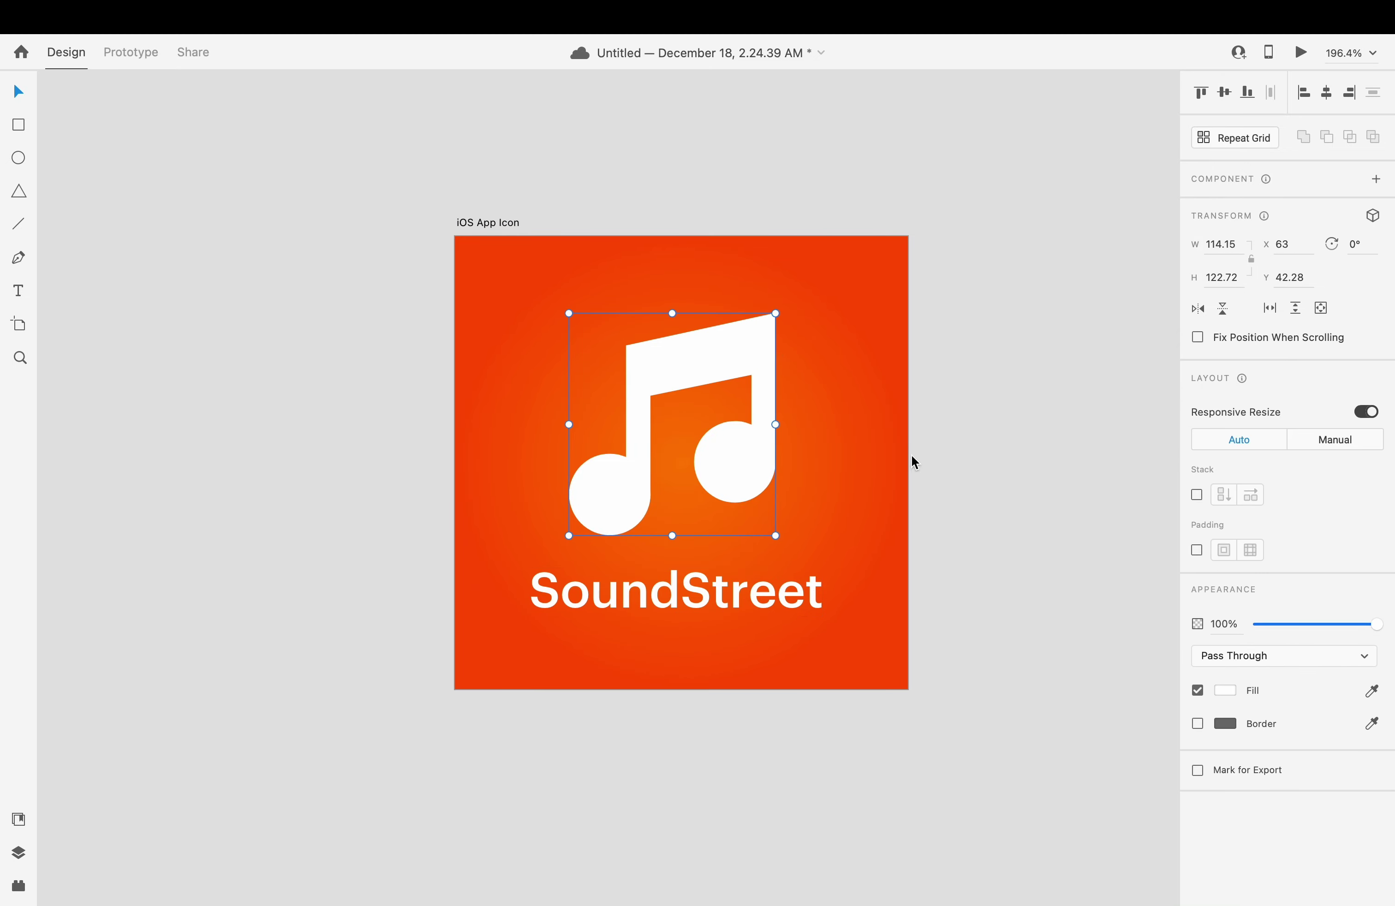
click(717, 604)
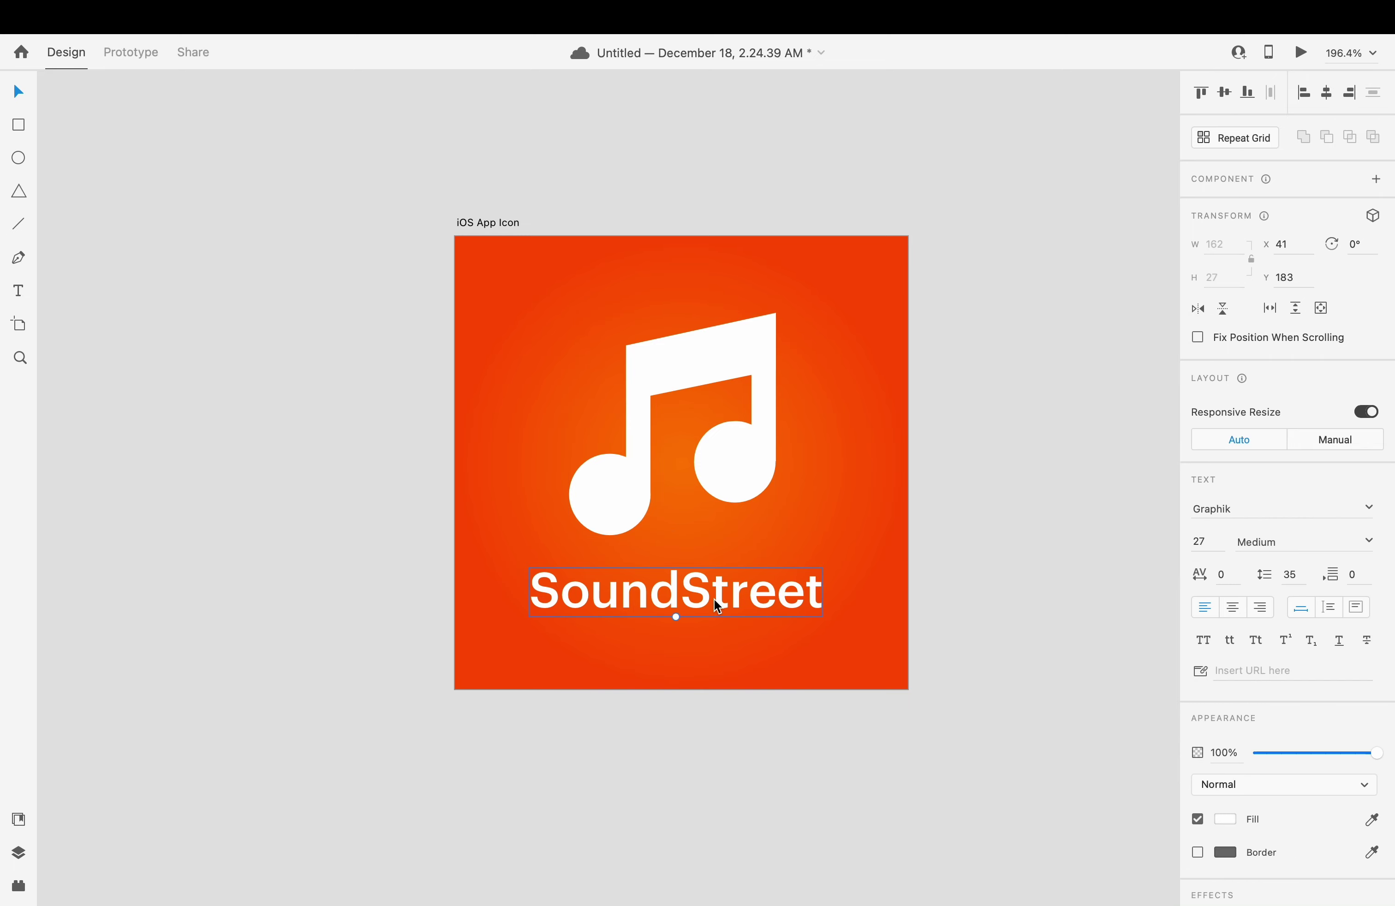
scroll(1243, 855, down, 3)
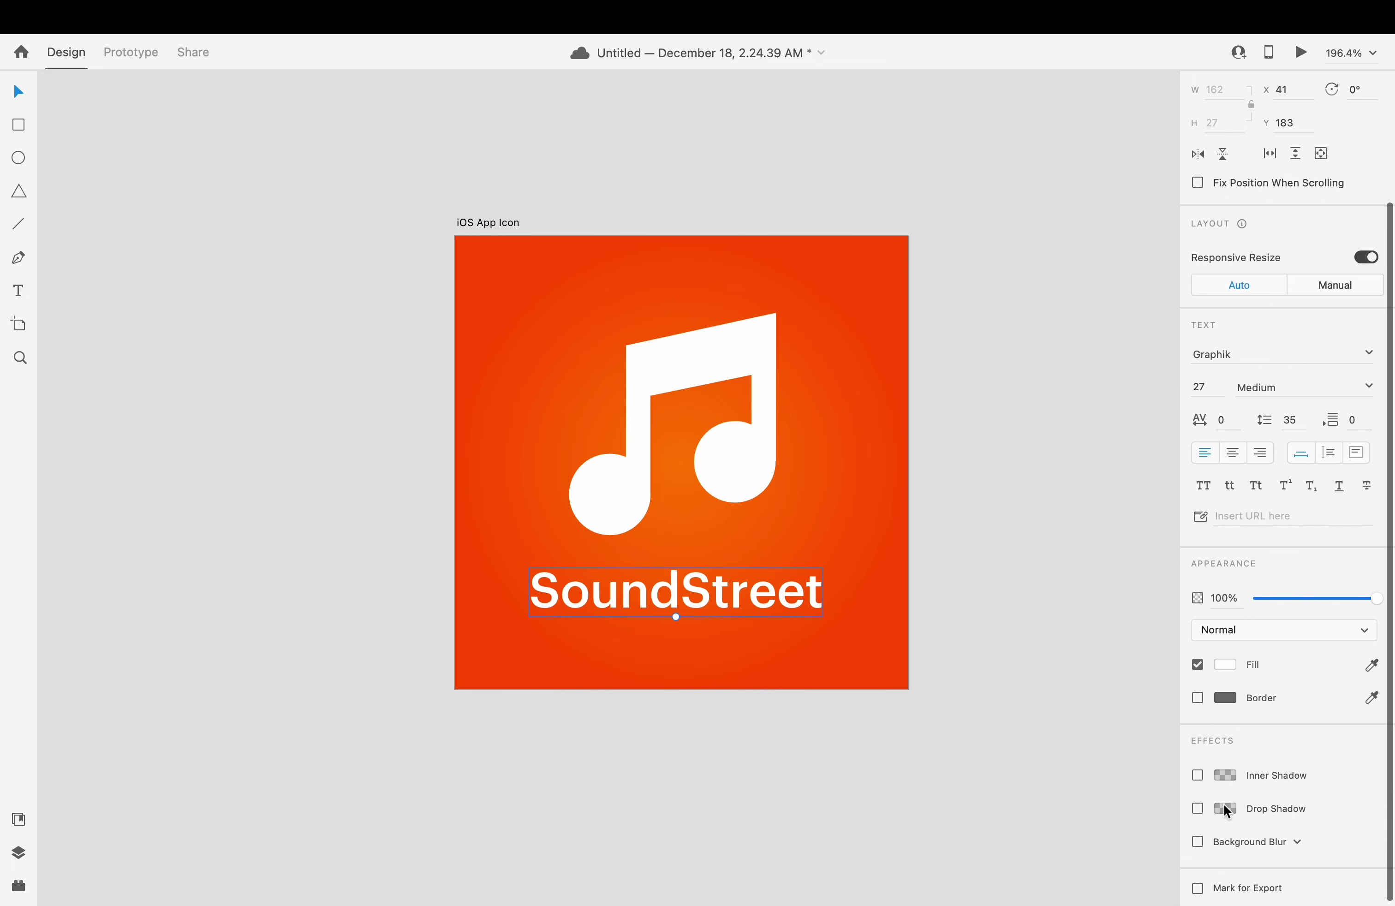
click(1198, 808)
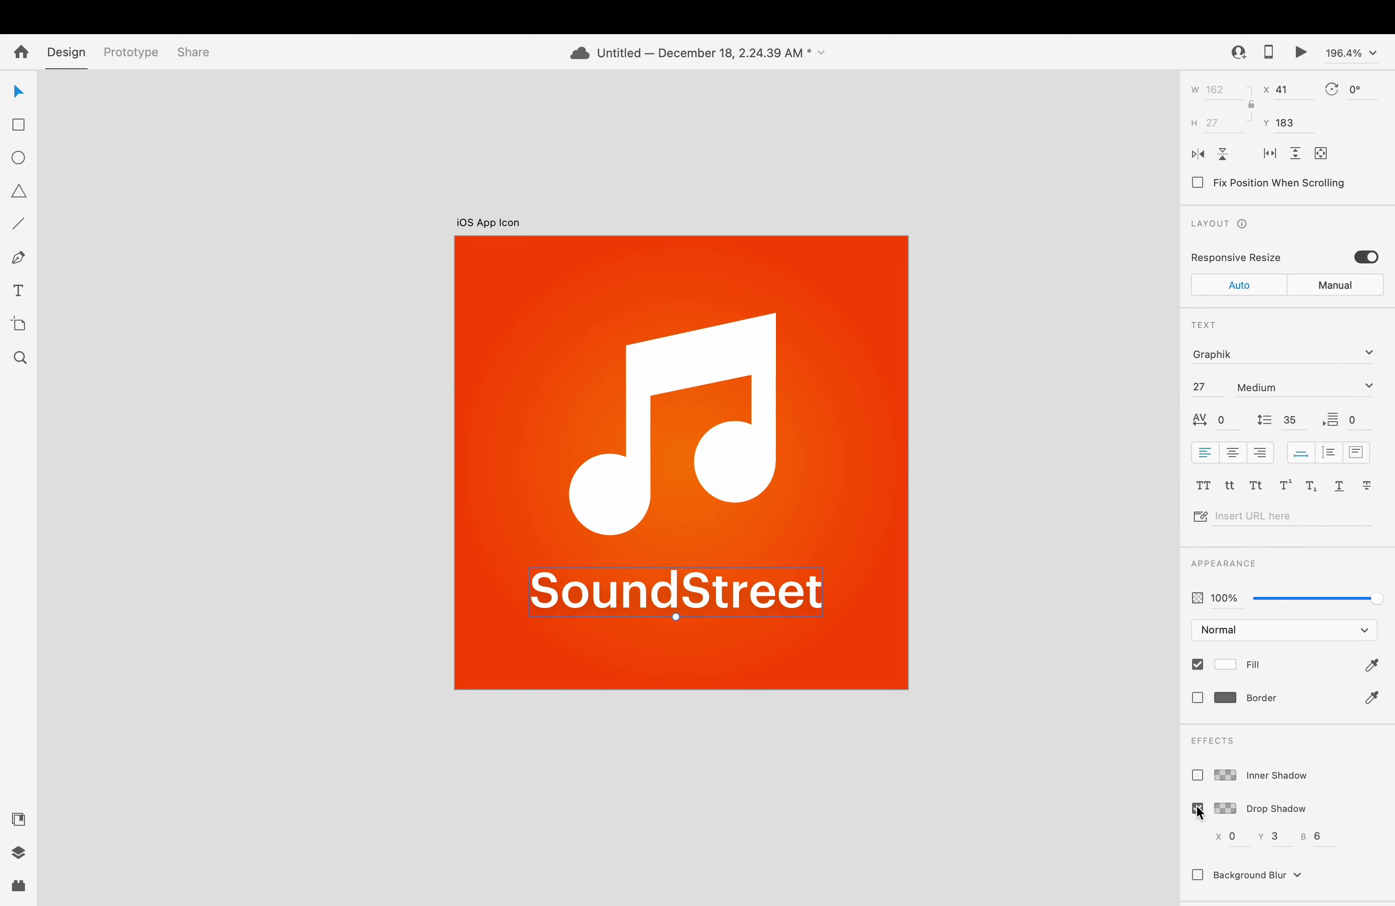